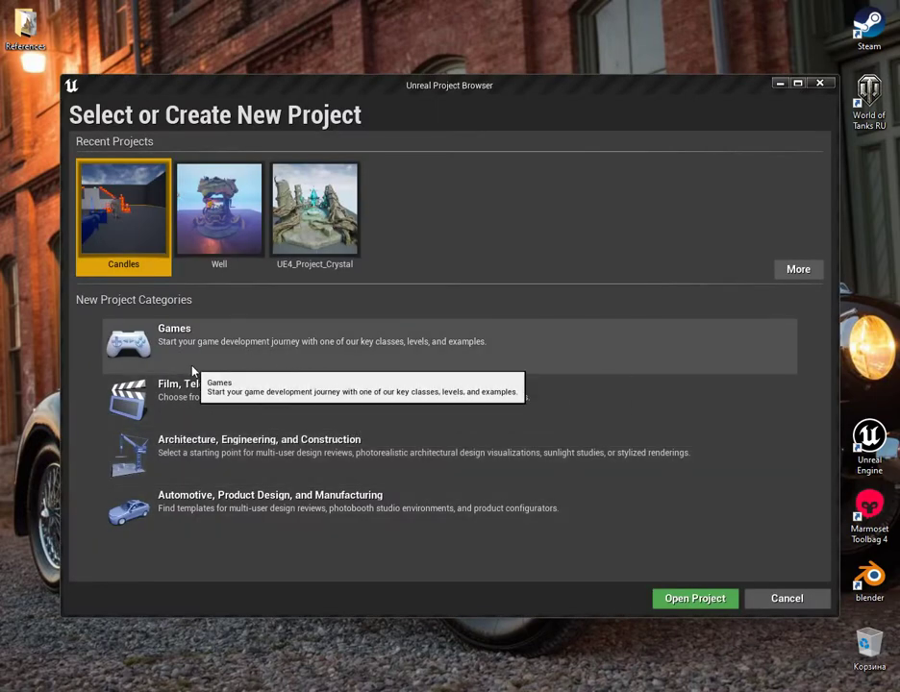
Choose the Games category and the Third Person template for a new project.
left_click(195, 368)
left_click(615, 593)
left_click(358, 183)
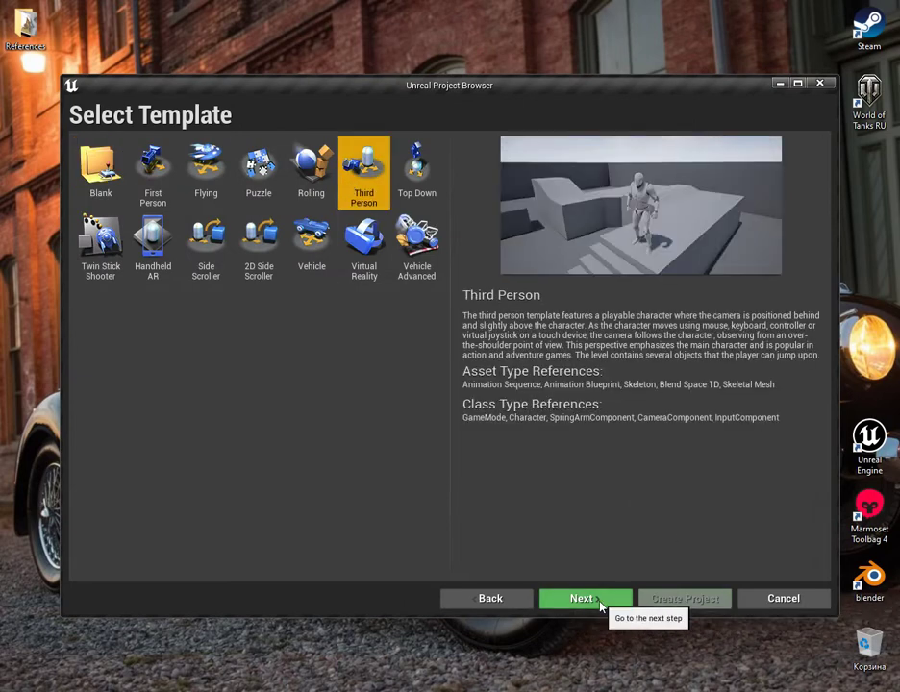
left_click(594, 599)
Store the project in D:\Unreal Engine 4\Project_Old_Tree under the name Old_Tree and create it.
type("_Tree")
key("Tab")
type("Old")
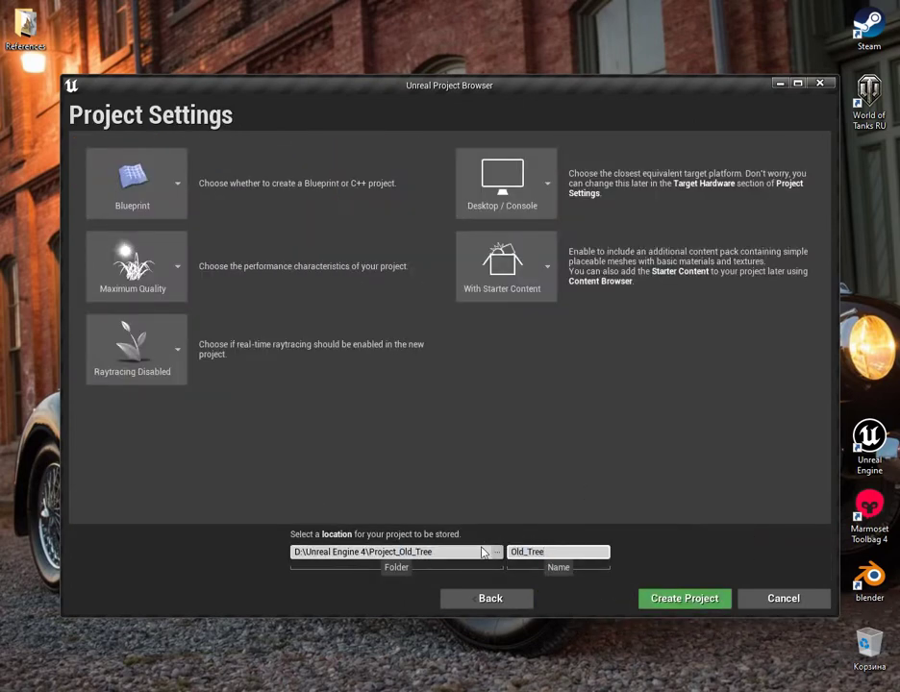
left_click(703, 601)
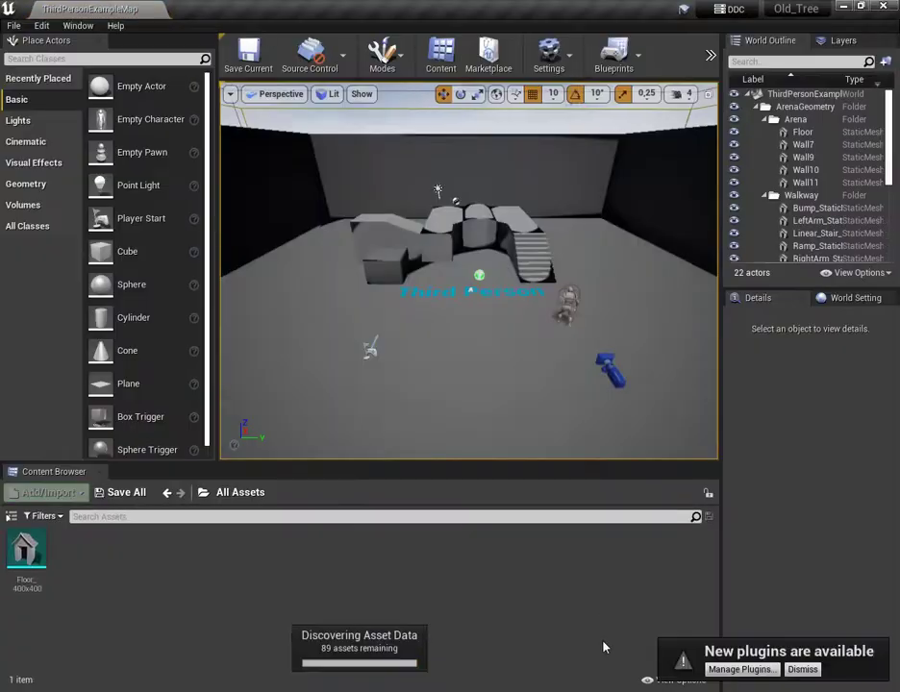
Create a new level from the template with the cloudy sky and material preview mesh.
left_click(15, 26)
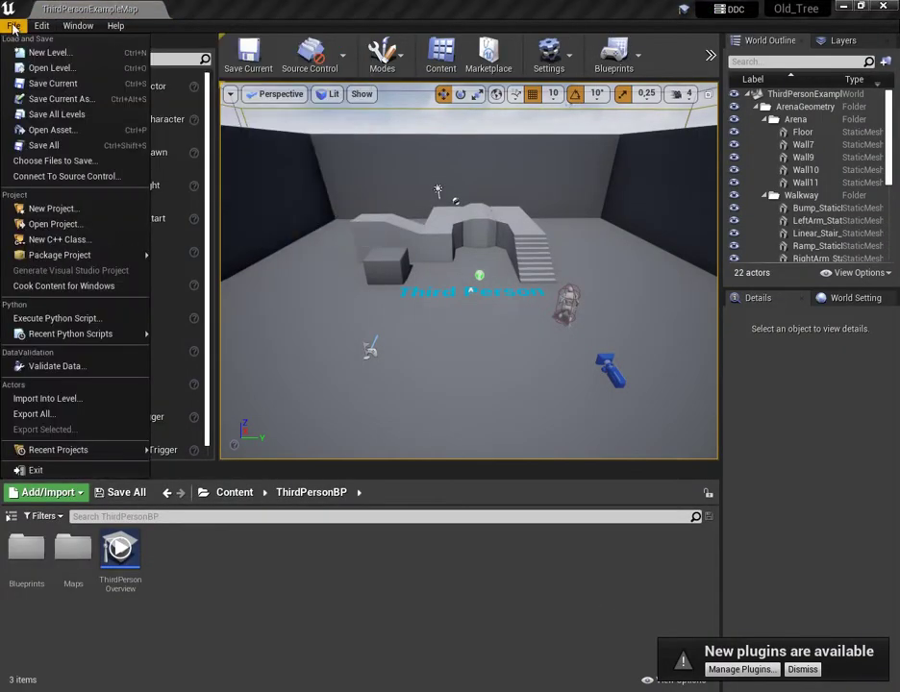
left_click(46, 52)
left_click(450, 298)
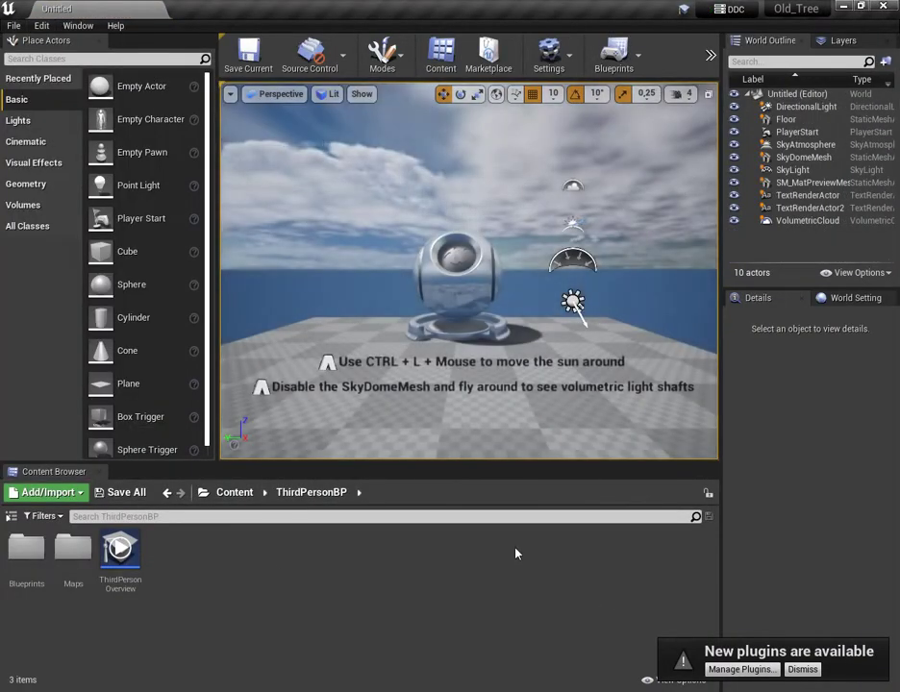
Add a folder named Old_Tree to the project's Content root.
left_click(234, 492)
right_click(307, 588)
left_click(356, 155)
type("Old_Tree")
key("Return")
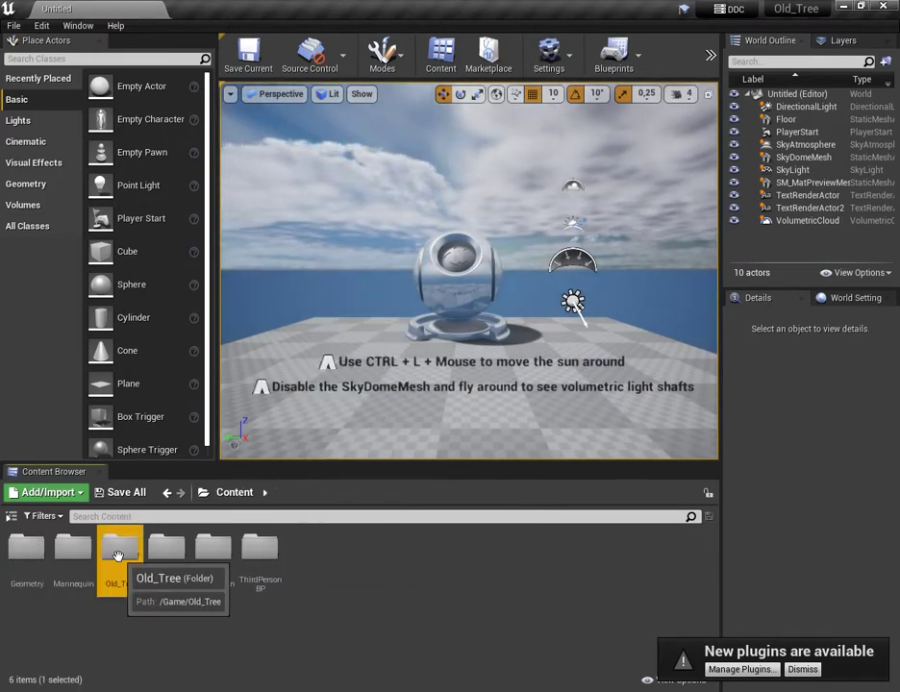
Inside the Old_Tree folder, create two subfolders named SM_Old_Tree and MAT_Materials.
double_click(119, 557)
right_click(245, 574)
left_click(251, 141)
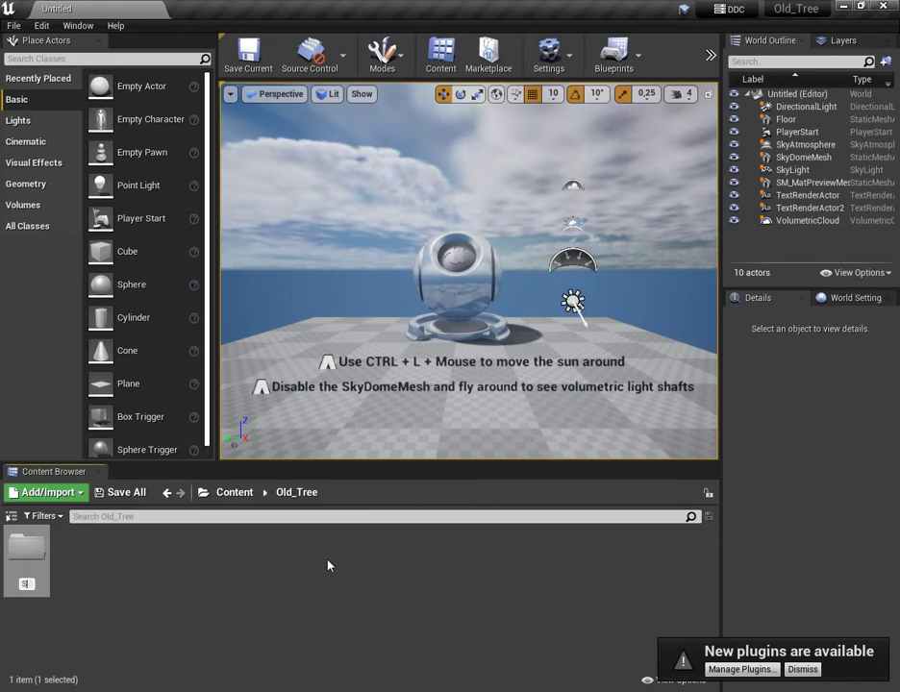
type("SM_Old_Tree")
key("Return")
right_click(191, 598)
left_click(235, 170)
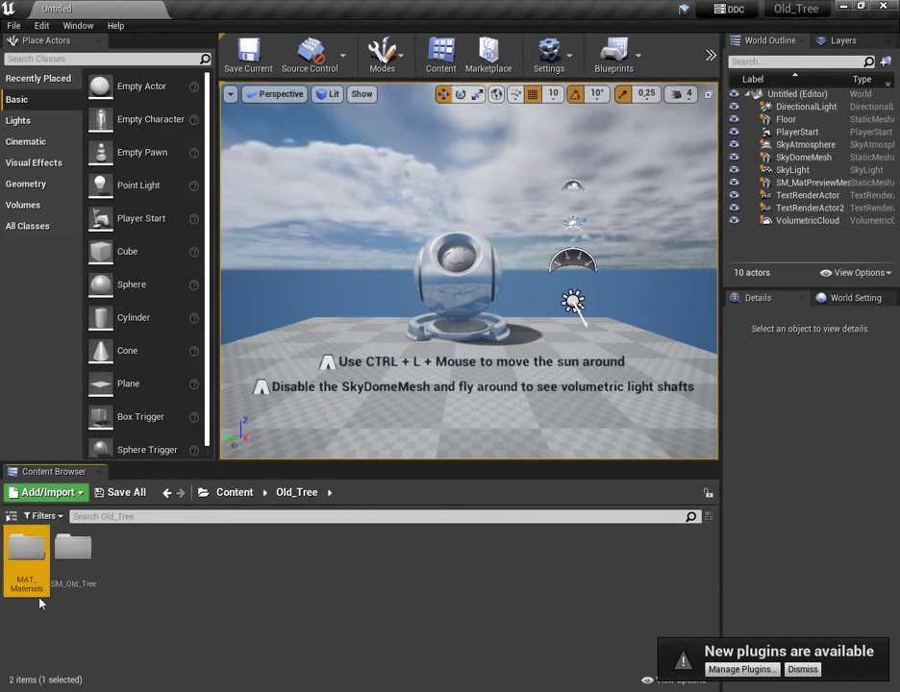
Find Old_Tree_Low.fbx on drive D in File Explorer and bring it into the SM_Old_Tree folder for import.
key("super+e")
left_click(285, 380)
double_click(623, 448)
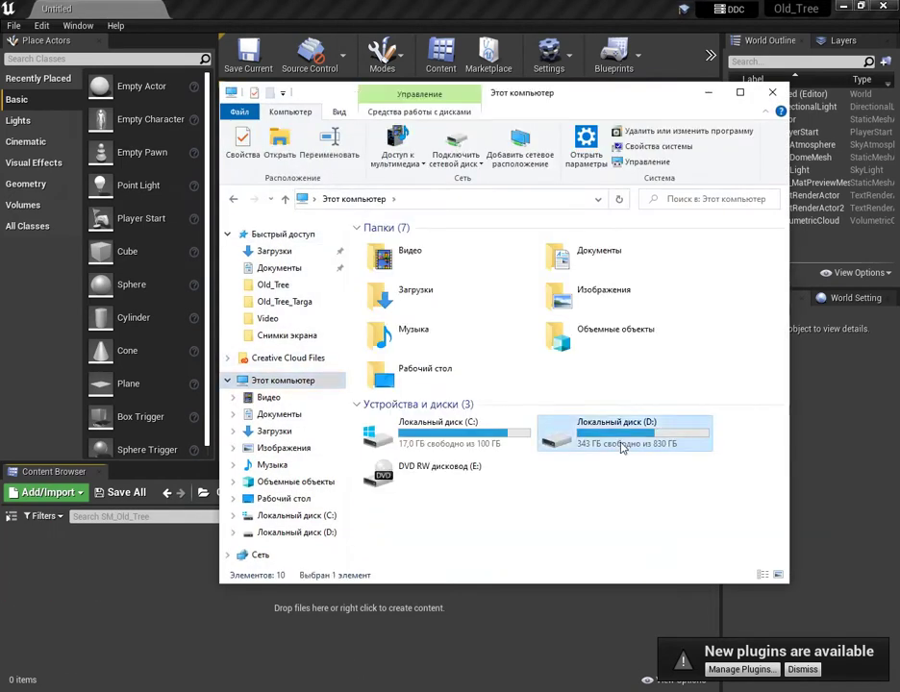
double_click(423, 319)
double_click(408, 554)
double_click(409, 318)
left_click_drag(410, 260, 177, 564)
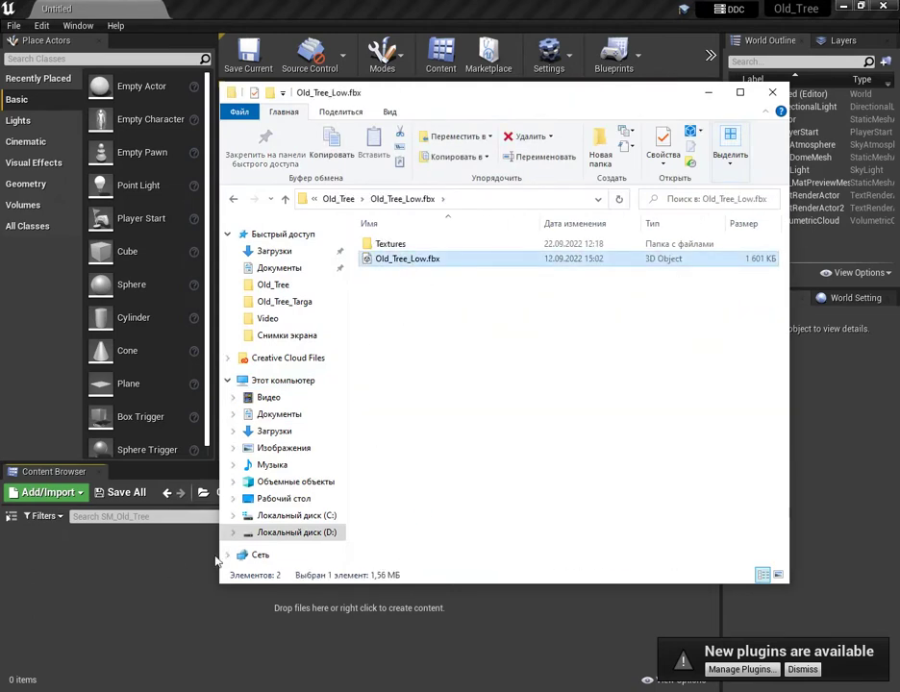
left_click(709, 93)
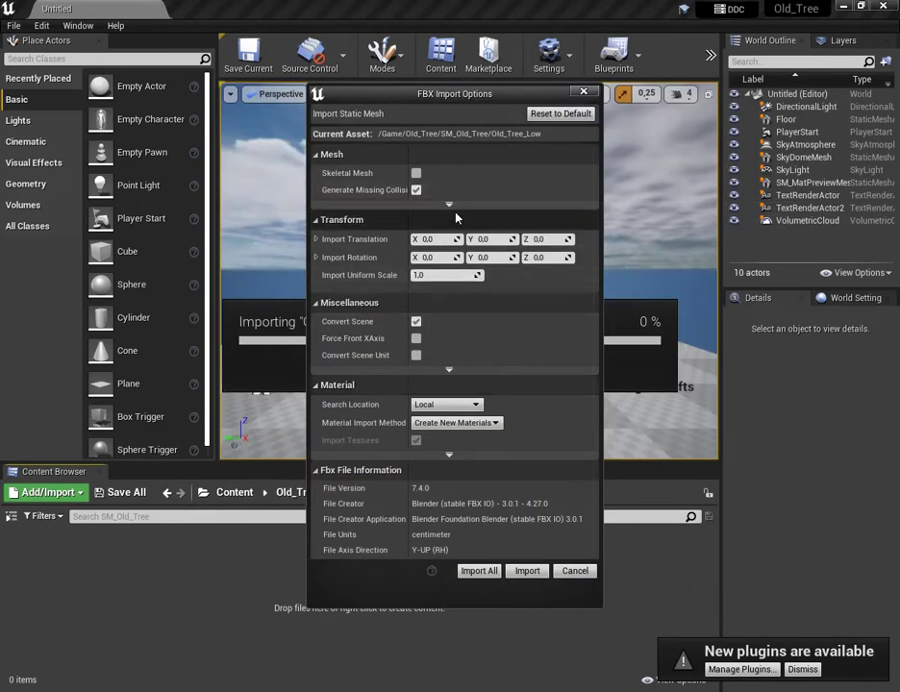
Adjust the mesh and material import options and import Old_Tree_Low as a static mesh.
left_click(449, 204)
left_click(415, 353)
scroll(485, 400, "down", 5)
left_click(454, 489)
left_click(452, 518)
scroll(545, 559, "up", 5)
left_click(527, 612)
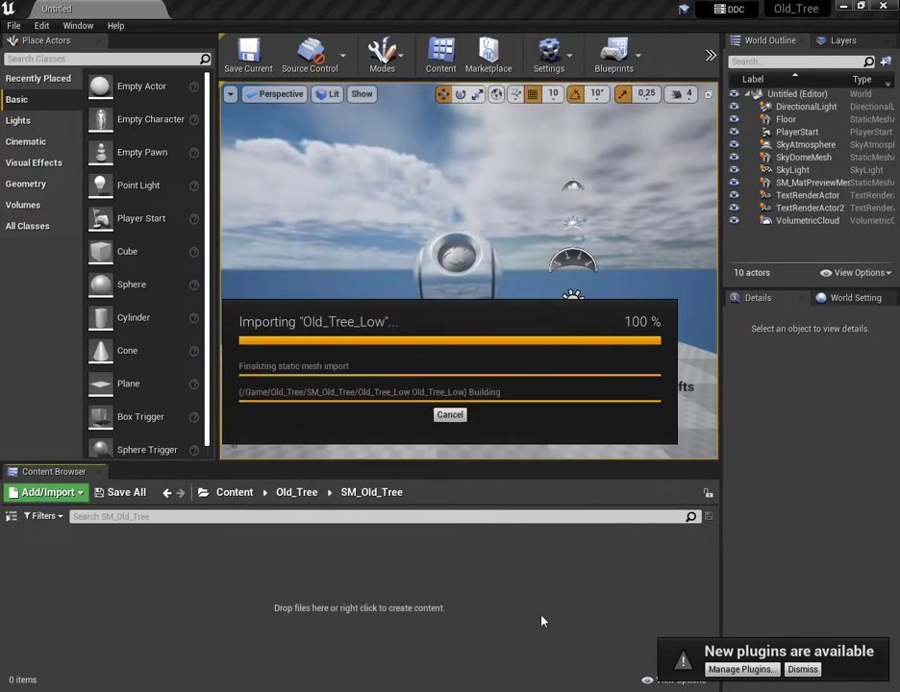
Create a material named MAT_Old_Tree in the MAT_Materials folder.
key("alt+Left")
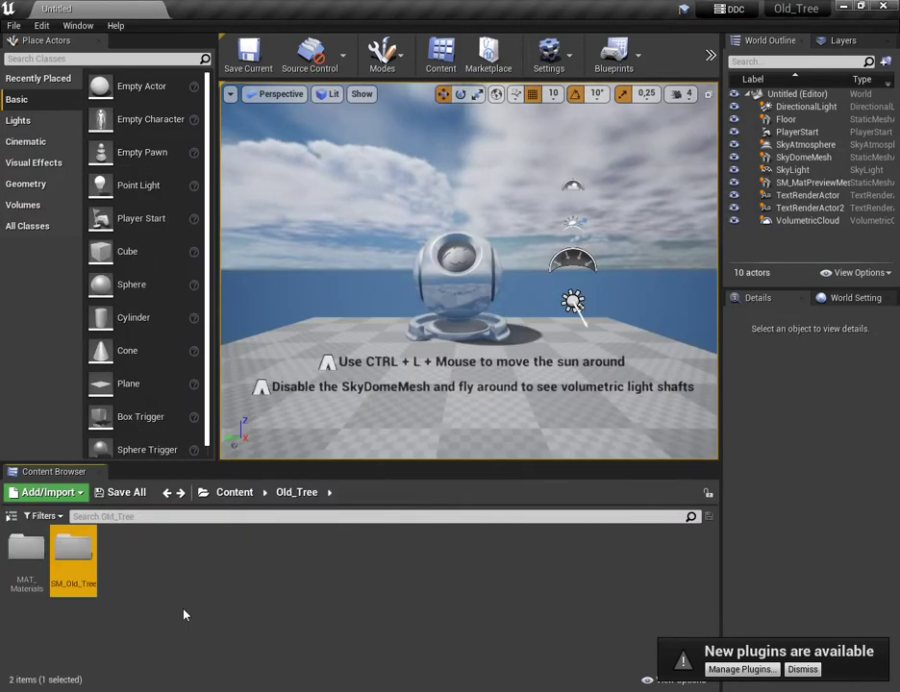
double_click(26, 550)
right_click(234, 575)
left_click(318, 332)
type("MA")
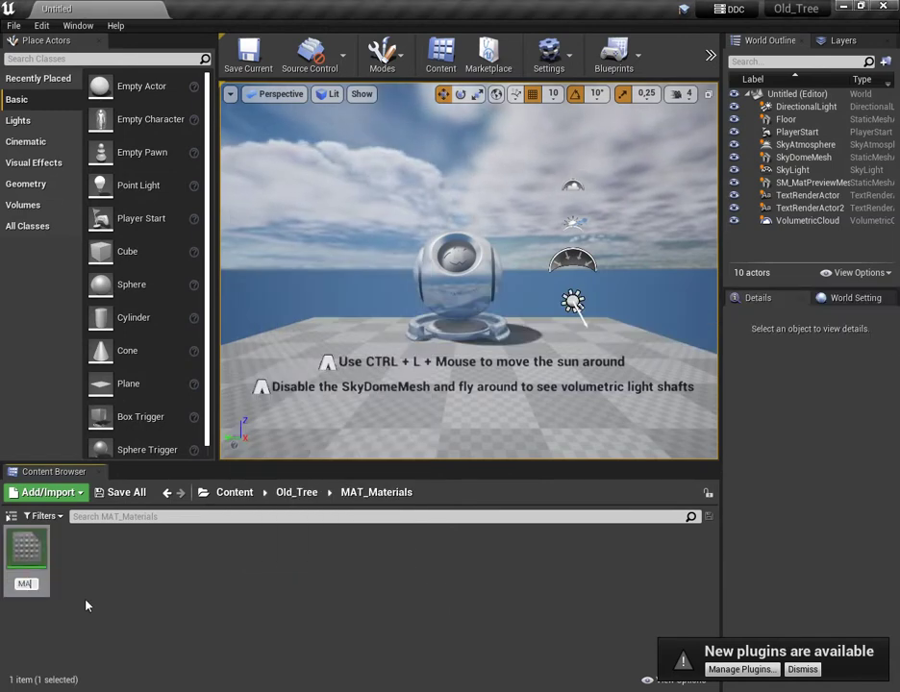
type("T_O")
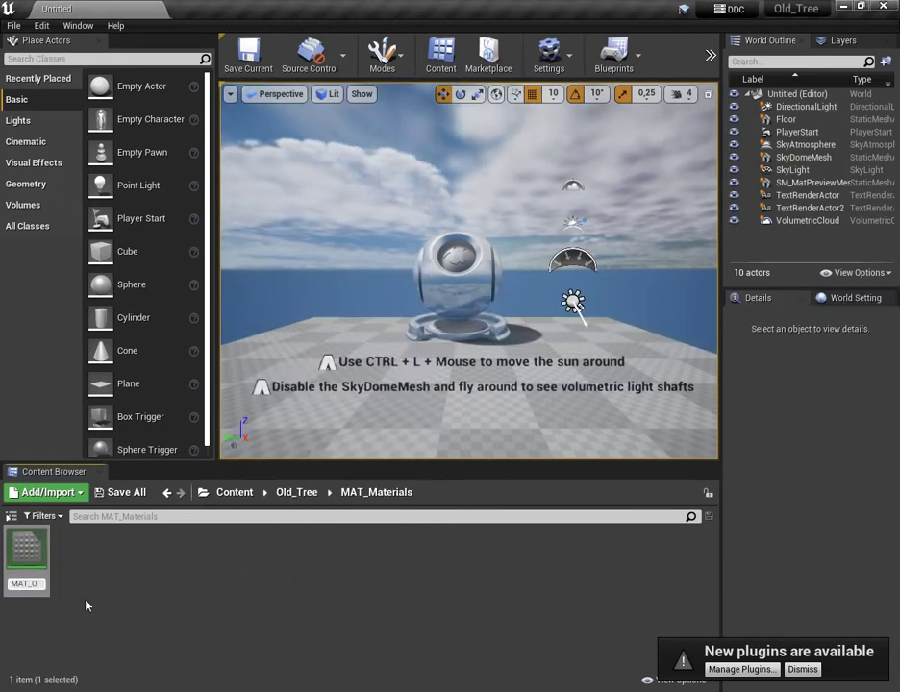
type("ld_Tree")
key("Return")
Create a second material named MAT_Stone_and_Earth in the same folder.
right_click(289, 573)
left_click(373, 331)
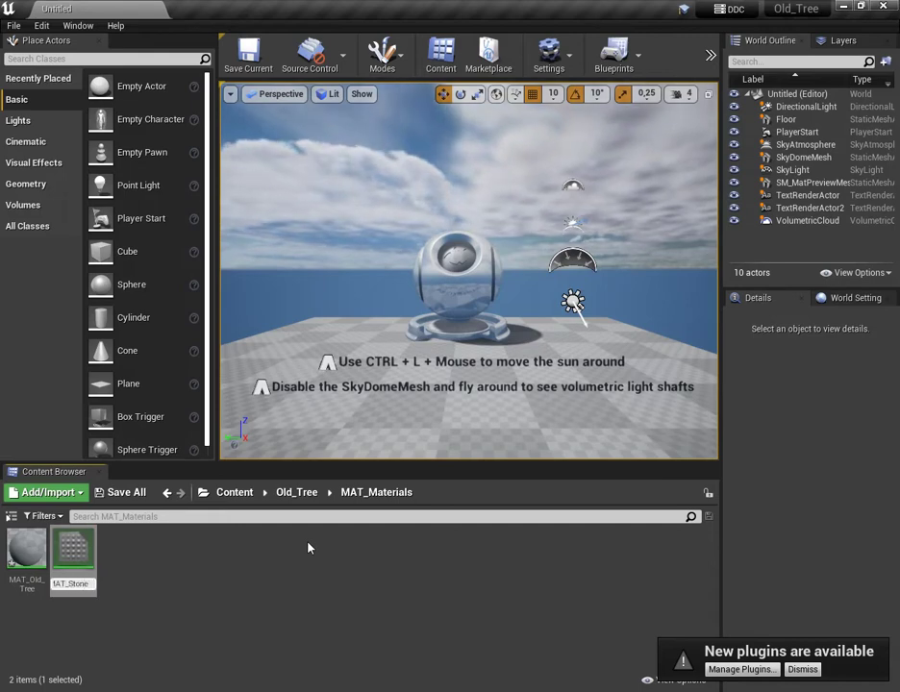
type("MAT_Stone_and_Earth")
key("Return")
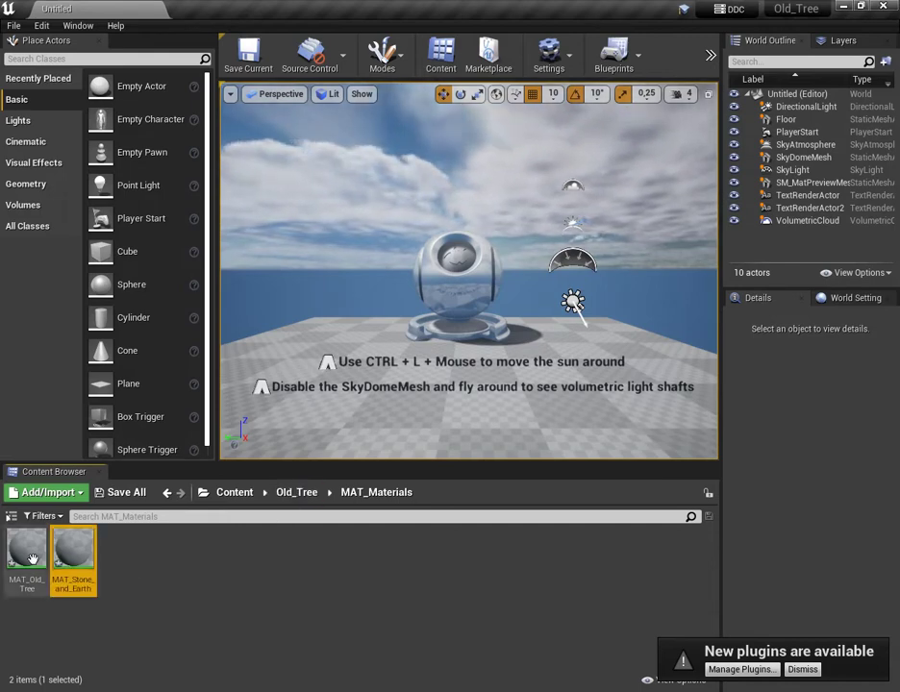
Rename the MAT_Materials folder to Materials.
left_click(222, 571)
left_click(298, 493)
left_click(28, 588)
key("F2")
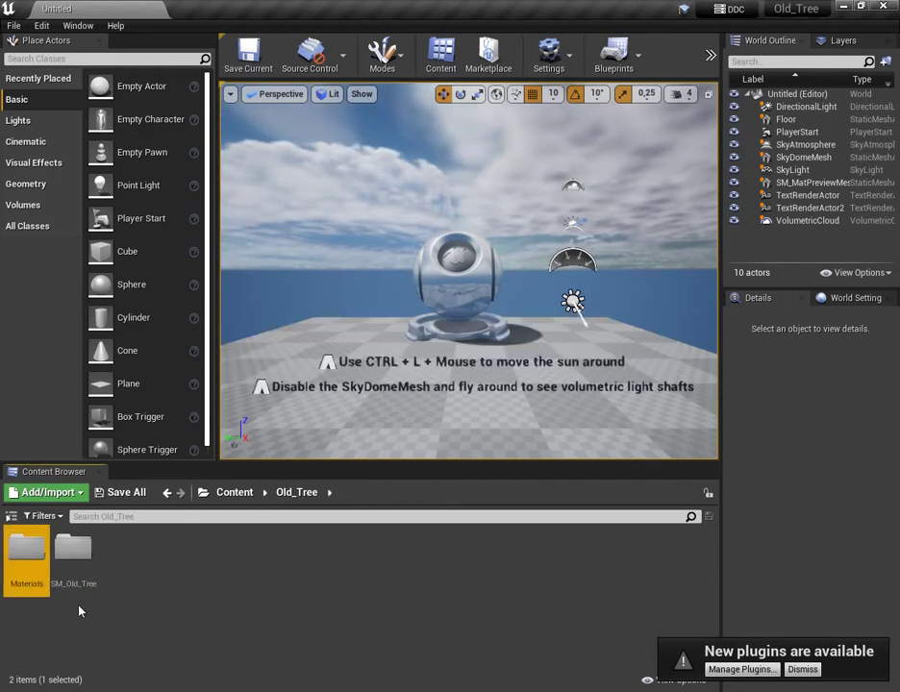
Import all three tree textures from the Old_Tree_Targa folder into the Materials folder.
double_click(28, 554)
left_click(369, 690)
double_click(396, 244)
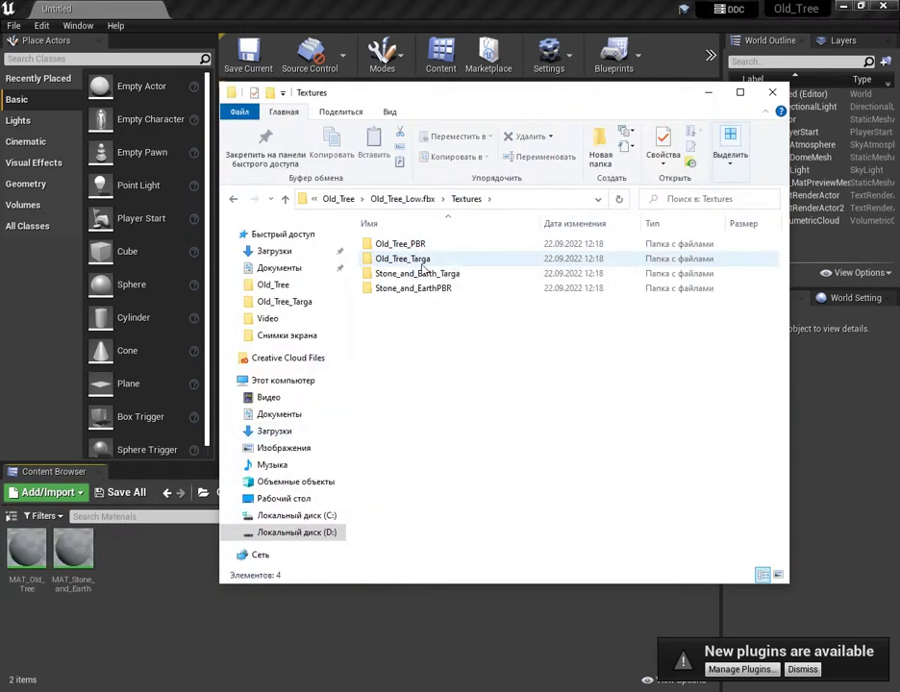
double_click(431, 261)
key("ctrl+a")
left_click_drag(410, 270, 389, 279)
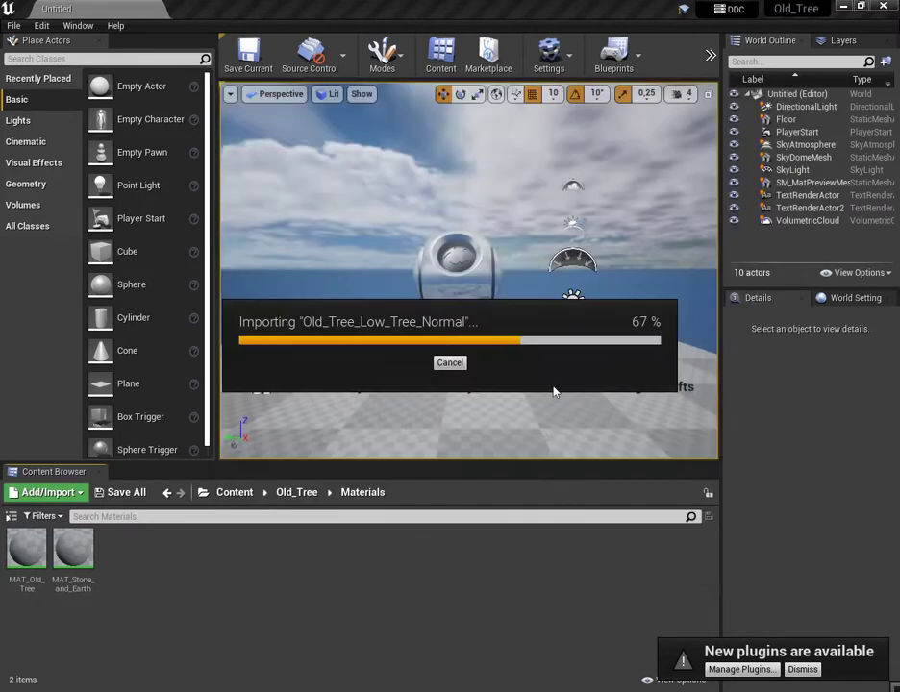
Import all three textures from the Stone_and_Earth_Targa folder into the Materials folder.
left_click(370, 691)
left_click(286, 199)
double_click(466, 273)
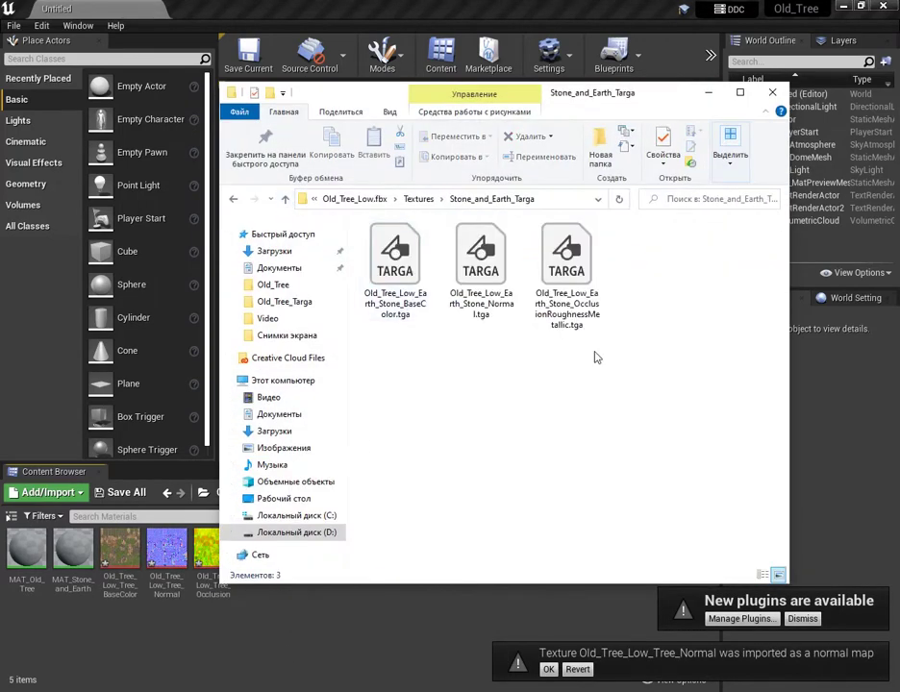
key("ctrl+a")
left_click_drag(409, 279, 337, 656)
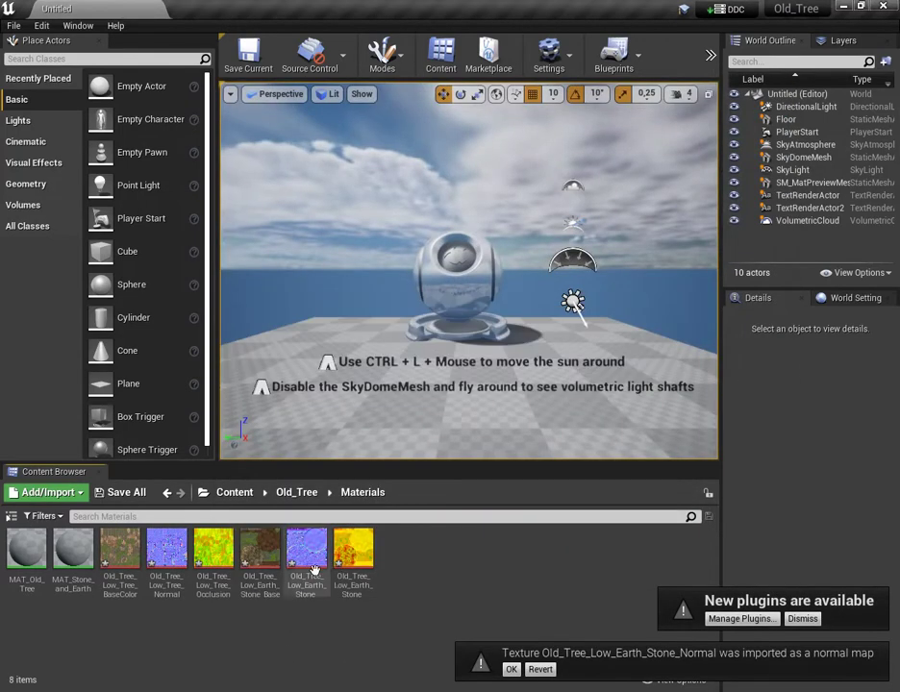
Open MAT_Old_Tree and add the tree's BaseColor, Normal and OcclusionRoughnessMetallic textures to its graph as texture samples.
double_click(219, 557)
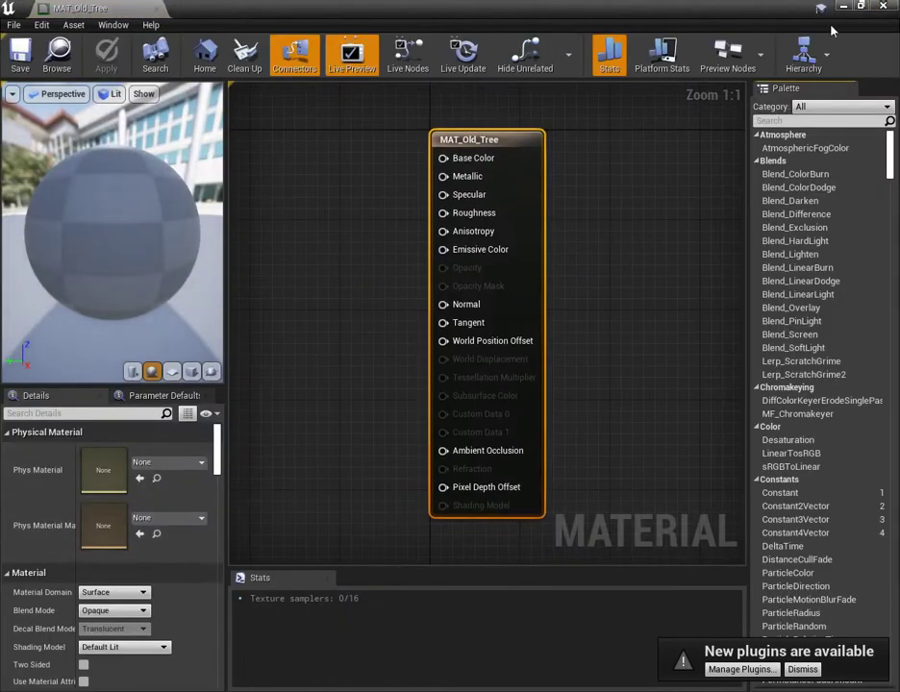
left_click(862, 5)
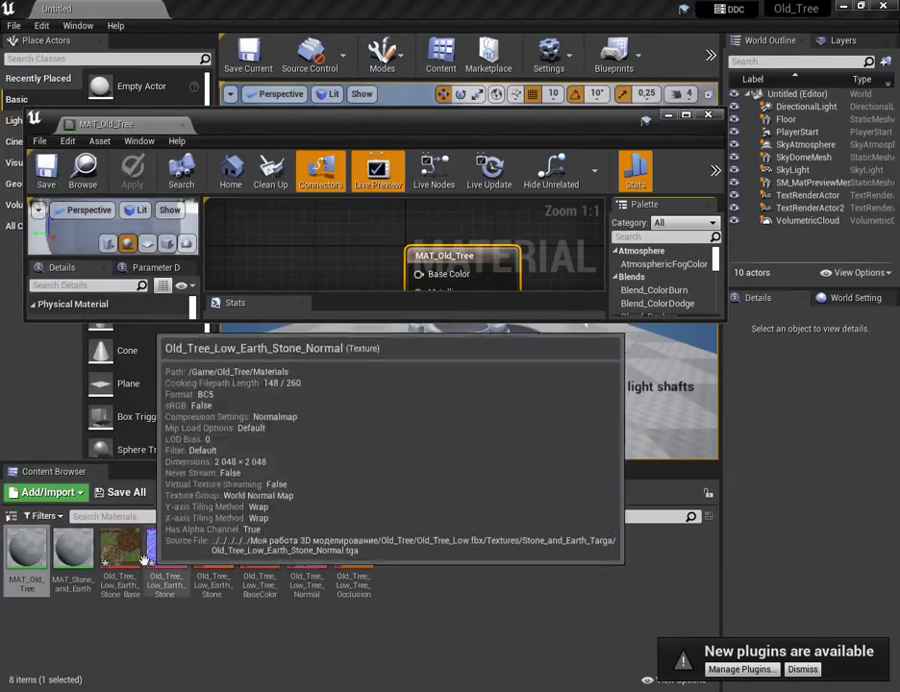
left_click(367, 631)
left_click(260, 565)
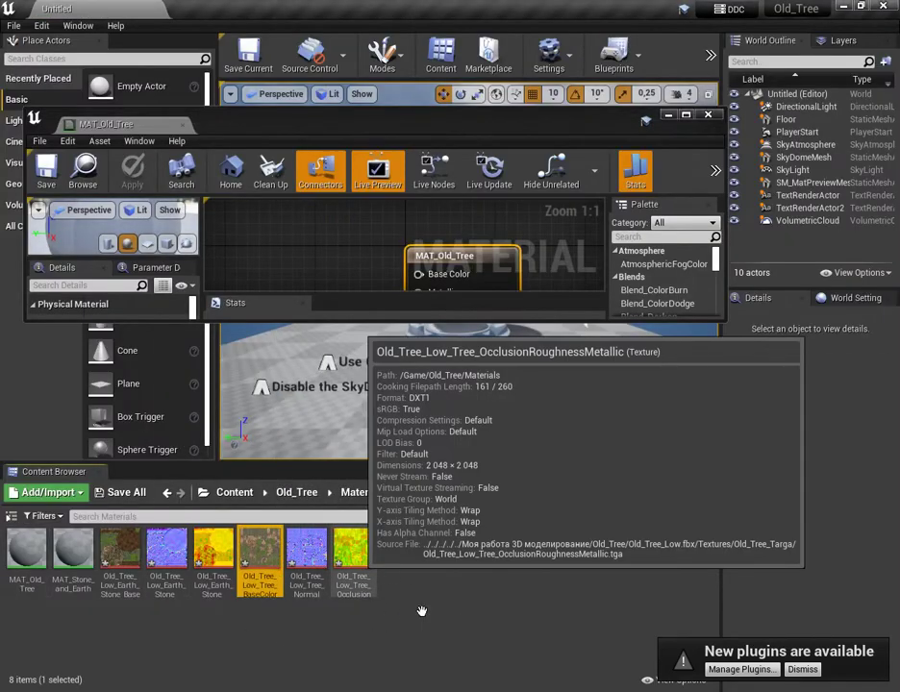
left_click(353, 553, "shift")
left_click_drag(353, 553, 317, 260)
left_click_drag(317, 260, 317, 260)
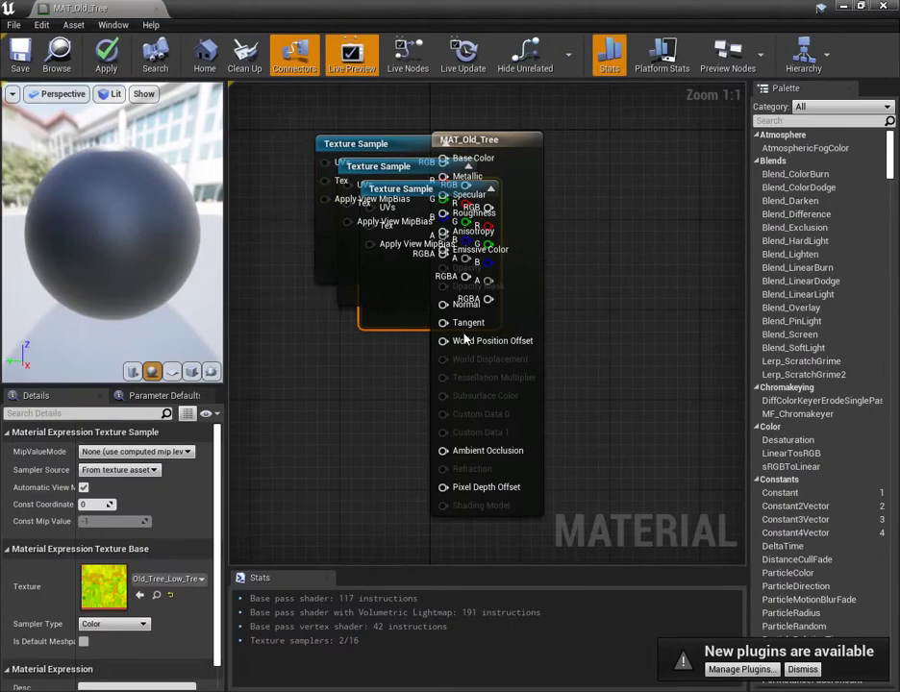
Arrange the tree texture samples in a column beside the material node: base colour, OcclusionRoughnessMetallic, then normal.
left_click_drag(408, 370, 356, 219)
left_click_drag(377, 219, 292, 283)
right_click_drag(291, 284, 451, 278)
scroll(459, 383, "down", 3)
scroll(481, 379, "up", 2)
left_click(490, 418)
left_click_drag(474, 273, 426, 409)
left_click_drag(465, 232, 466, 134)
left_click_drag(448, 256, 291, 414)
left_click_drag(432, 412, 442, 274)
left_click_drag(307, 414, 445, 414)
left_click_drag(353, 115, 546, 510)
left_click_drag(454, 331, 346, 341)
Wire the base colour and normal RGB to Base Color and Normal, and the packed map's R, G, B to Ambient Occlusion, Roughness, Metallic.
left_click_drag(383, 161, 574, 189)
left_click_drag(383, 435, 574, 324)
left_click(330, 296)
left_click_drag(383, 315, 574, 454)
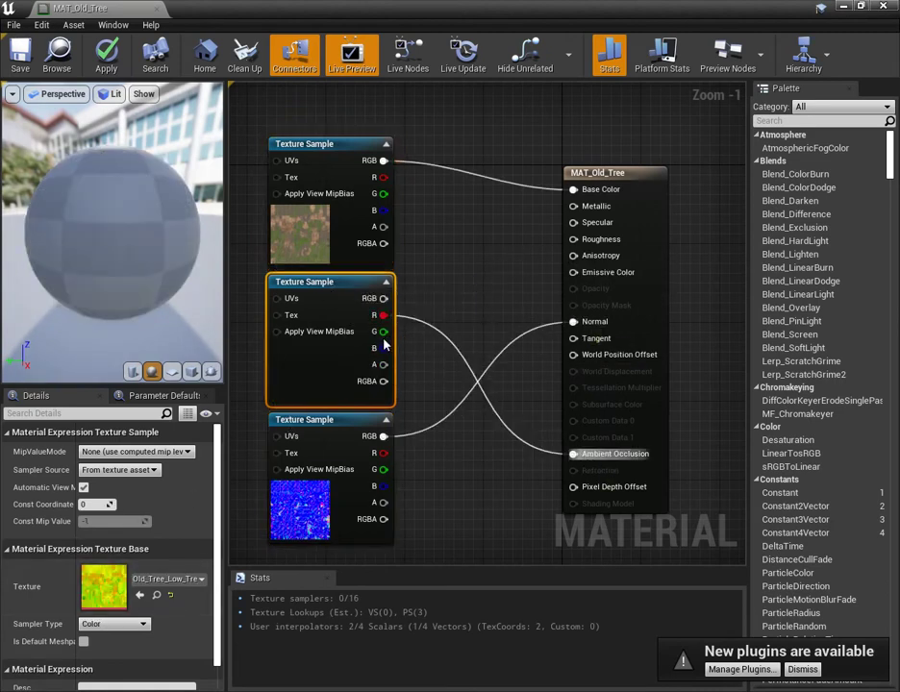
left_click_drag(382, 331, 585, 248)
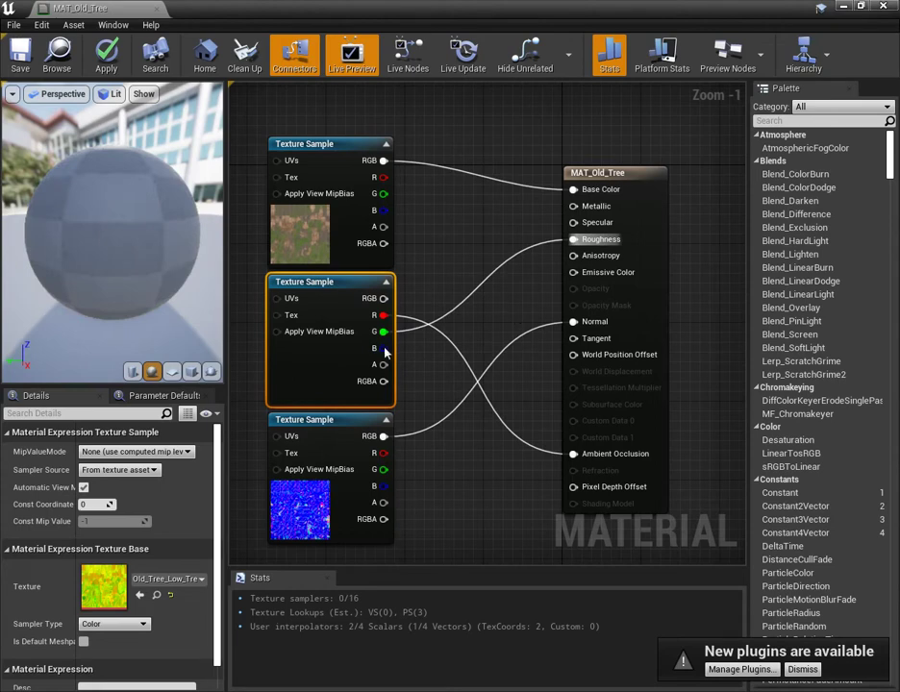
left_click_drag(384, 348, 574, 205)
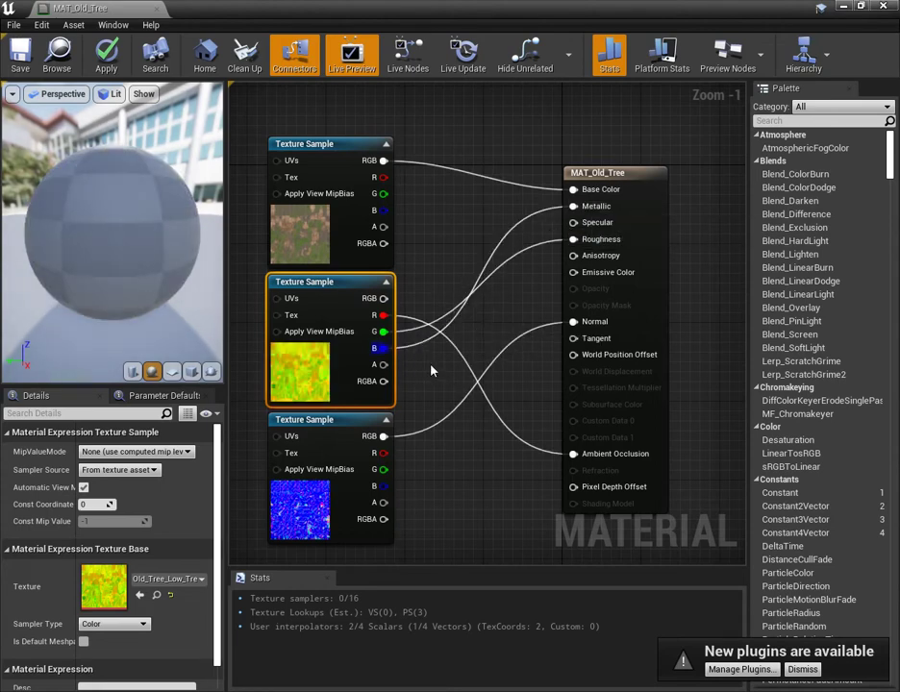
Apply and save the MAT_Old_Tree material with the packed map's sampler type kept at Color.
left_click(120, 627)
left_click(120, 627)
left_click(111, 60)
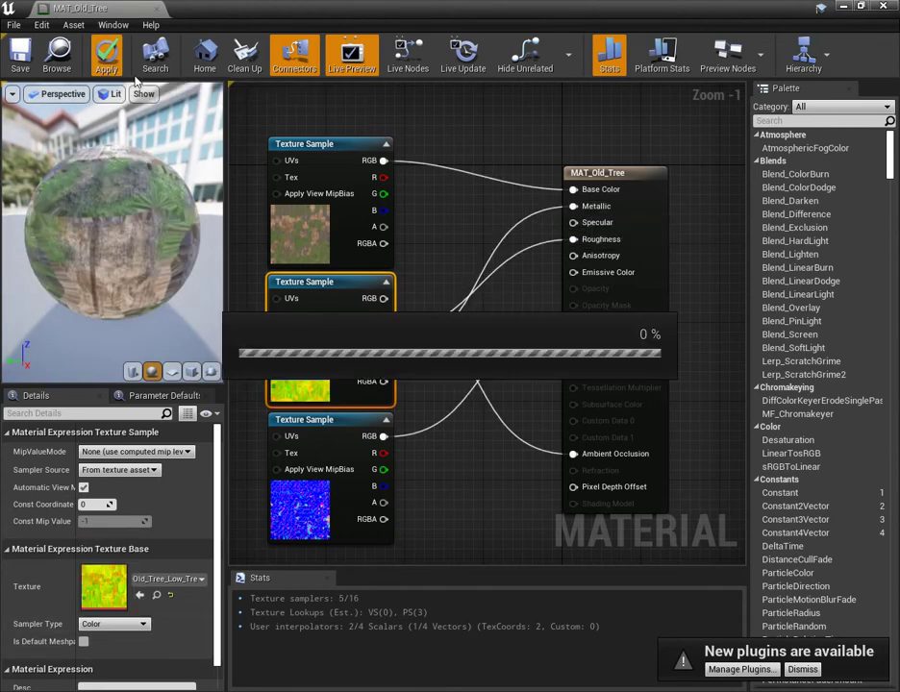
left_click(28, 70)
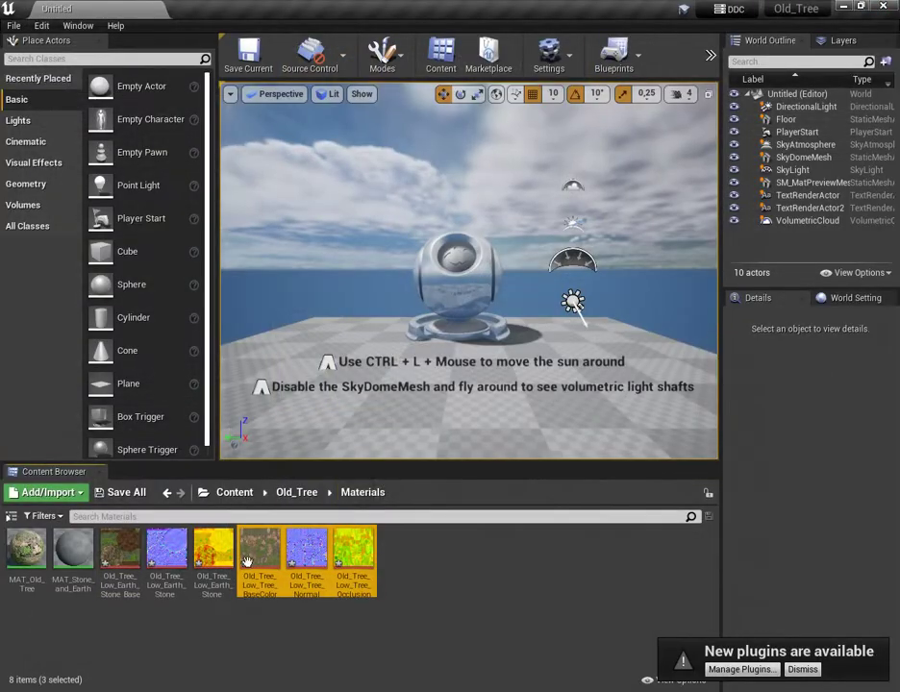
Open MAT_Stone_and_Earth and add the three Old_Tree_Low_Earth_Stone textures to its graph as texture samples.
double_click(74, 559)
left_click(861, 7)
left_click(125, 565)
left_click(213, 564, "shift")
left_click_drag(213, 563, 301, 248)
left_click(681, 114)
Arrange the earth and stone texture samples in a column beside the material node: base colour, OcclusionRoughnessMetallic, then normal.
left_click_drag(297, 114, 390, 231)
left_click_drag(381, 222, 376, 227)
left_click(300, 159)
left_click_drag(298, 154, 278, 253)
right_click_drag(426, 362, 581, 380)
left_click(538, 192)
left_click(412, 223)
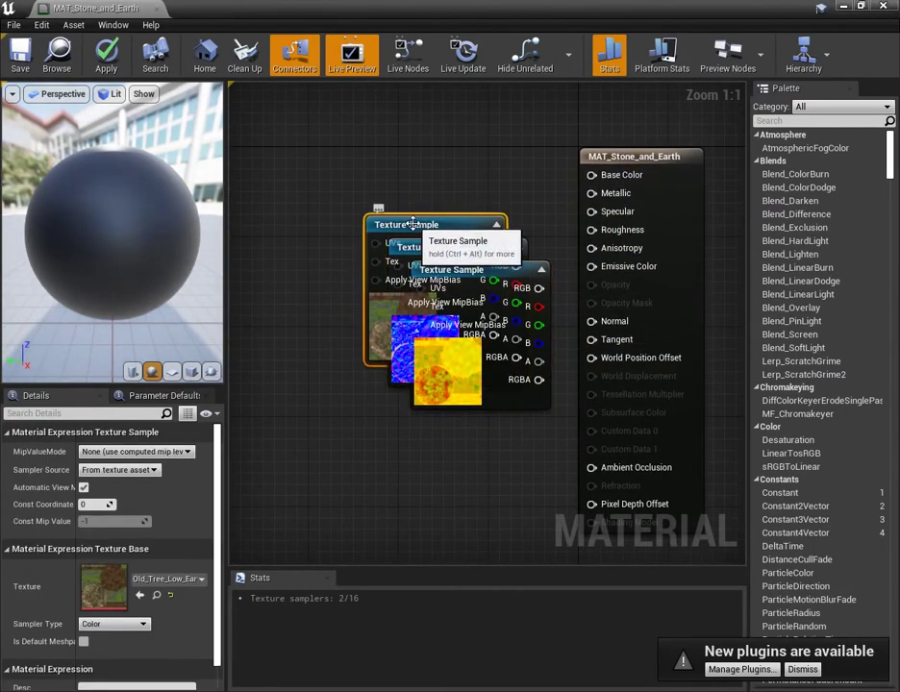
left_click_drag(412, 223, 412, 156)
left_click_drag(482, 246, 436, 504)
left_click_drag(507, 275, 463, 320)
left_click_drag(415, 510, 435, 478)
scroll(342, 258, "down", 3)
left_click_drag(337, 252, 408, 413)
left_click_drag(413, 302, 342, 285)
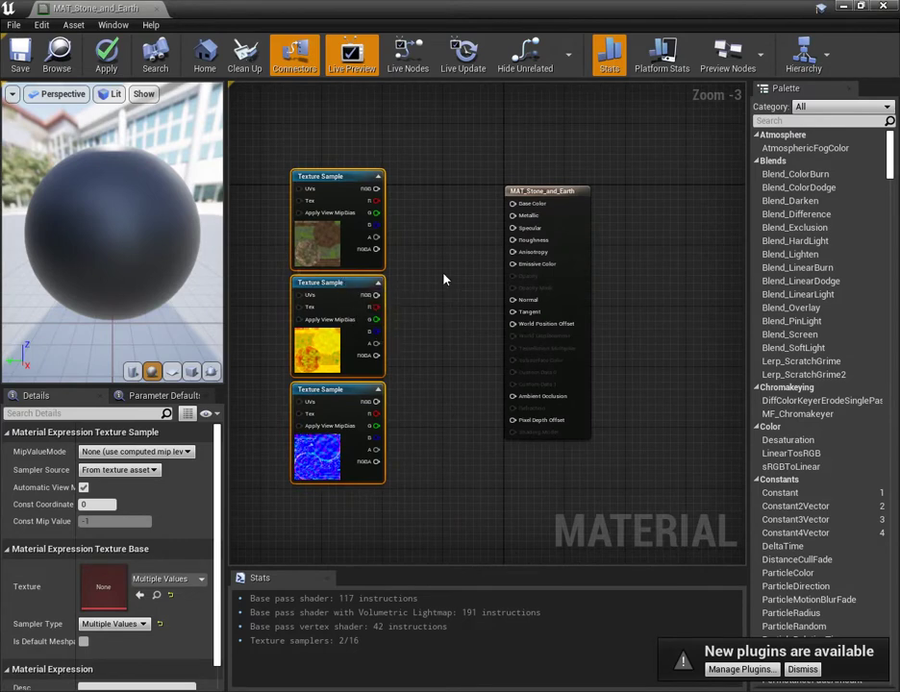
Wire the earth and stone base colour's RGB to Base Color and the normal map's RGB to Normal.
scroll(398, 265, "up", 2)
left_click_drag(376, 166, 548, 185)
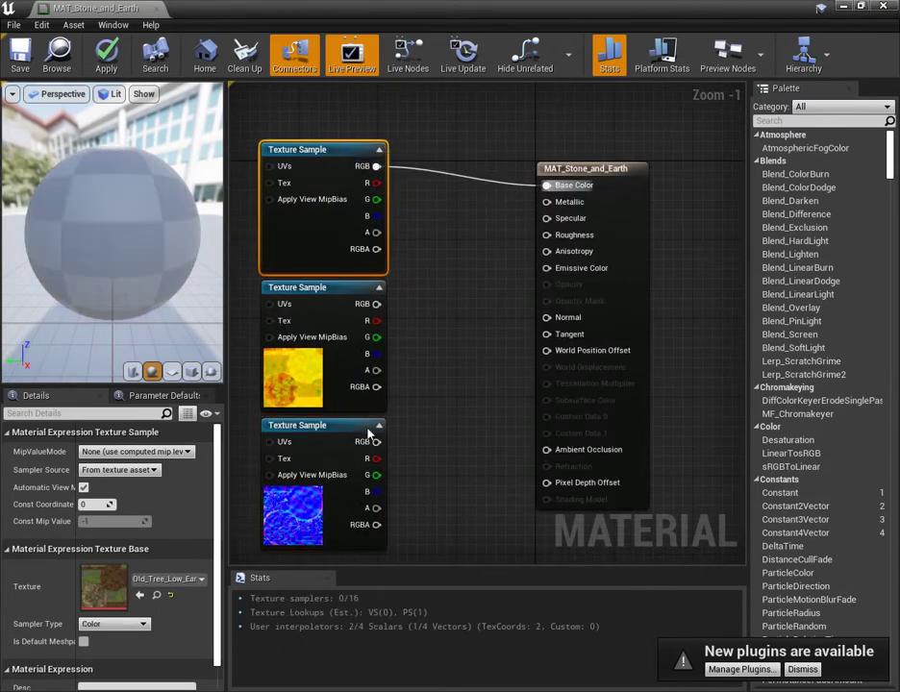
left_click(368, 432)
left_click_drag(376, 442, 546, 317)
Wire the packed map's R, G and B to Ambient Occlusion, Roughness and Metallic, then apply and close the material.
left_click(354, 306)
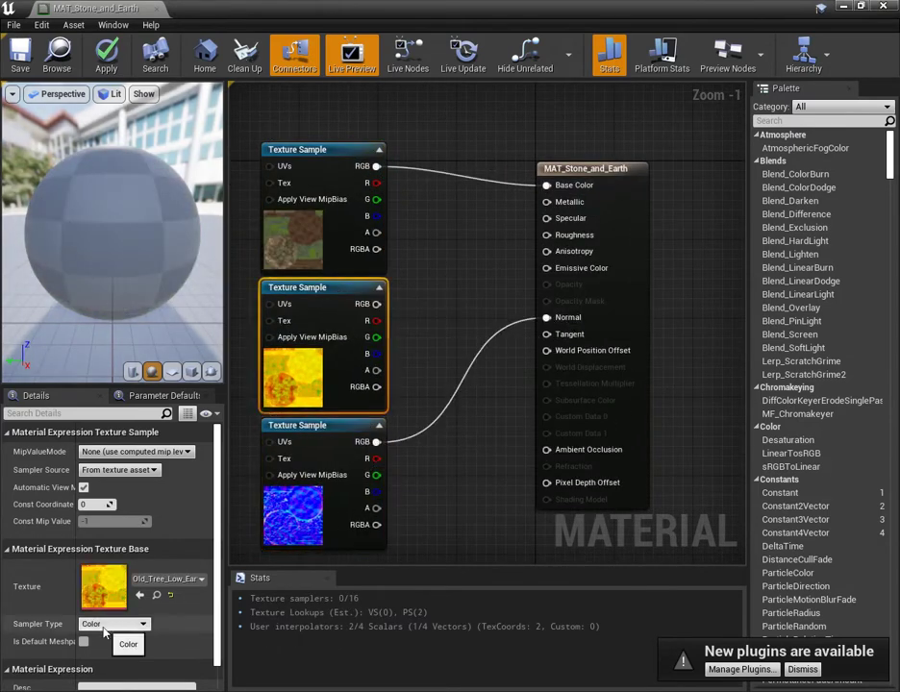
left_click_drag(572, 411, 569, 449)
mouse_move(377, 338)
left_mouse_down()
mouse_move(562, 236)
mouse_move(376, 353)
left_mouse_up()
left_click(106, 57)
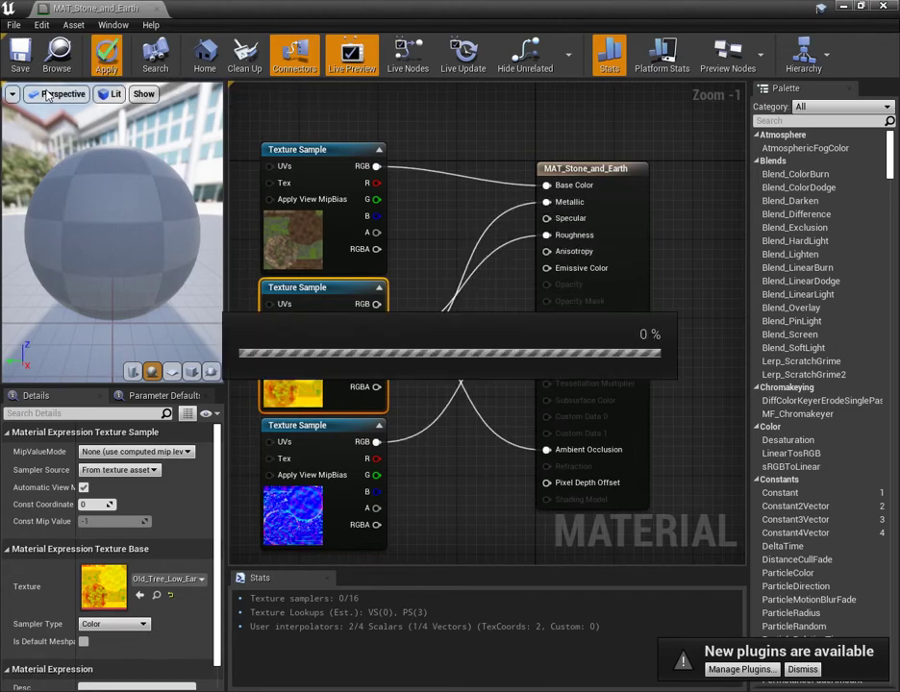
left_click(893, 8)
Return to the Old_Tree content folder and open its SM_Old_Tree subfolder.
left_click(415, 642)
left_click(297, 494)
double_click(73, 550)
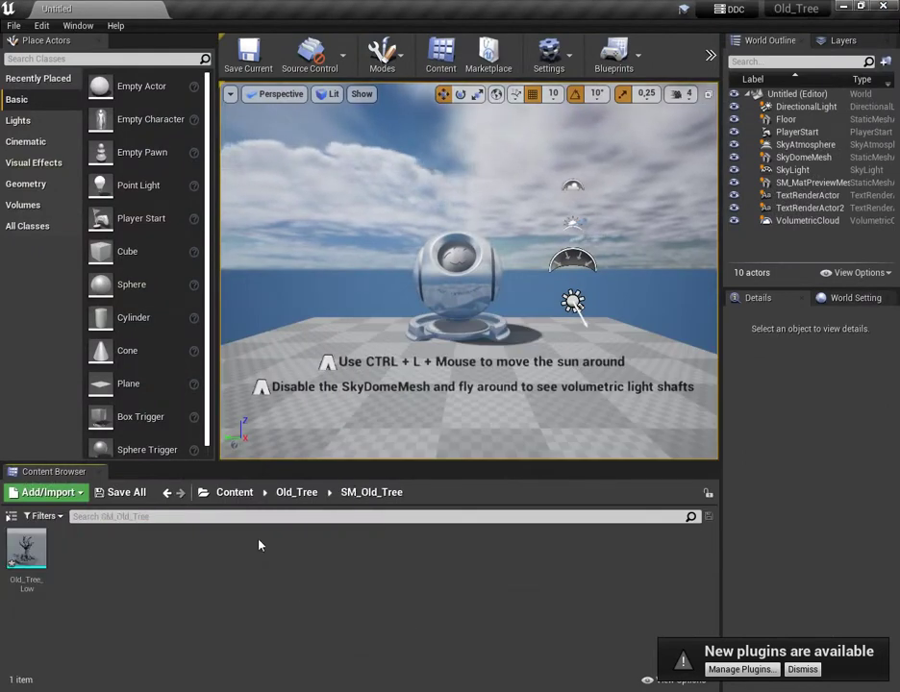
Place a Post Process Volume on the floor beside the preview mesh and lower it slightly.
scroll(435, 396, "down", 4)
mouse_move(436, 395)
right_mouse_down()
mouse_move(425, 387)
mouse_move(444, 405)
right_mouse_up()
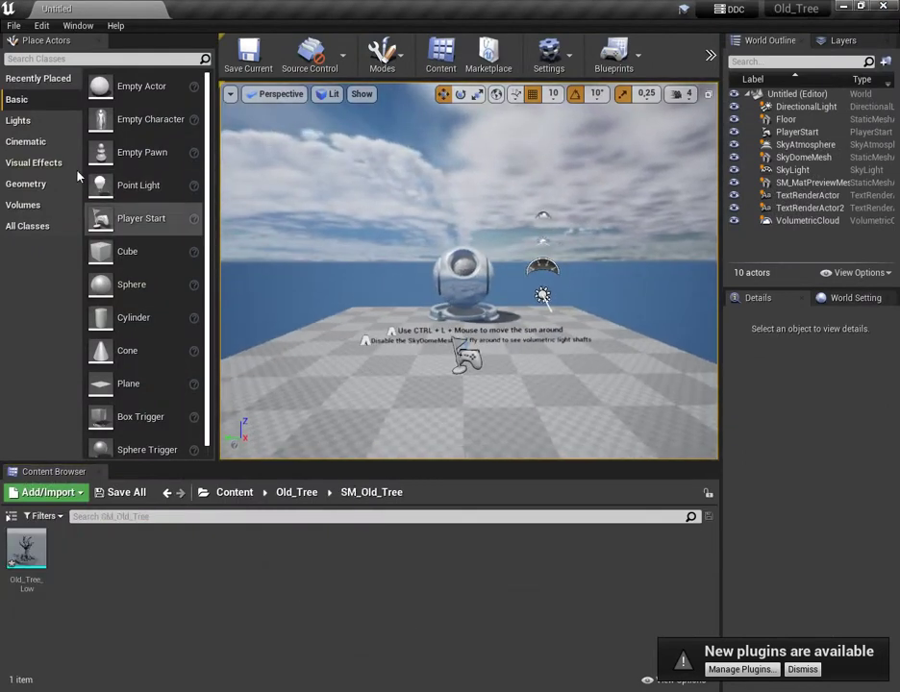
left_click(35, 163)
left_click_drag(141, 89, 614, 341)
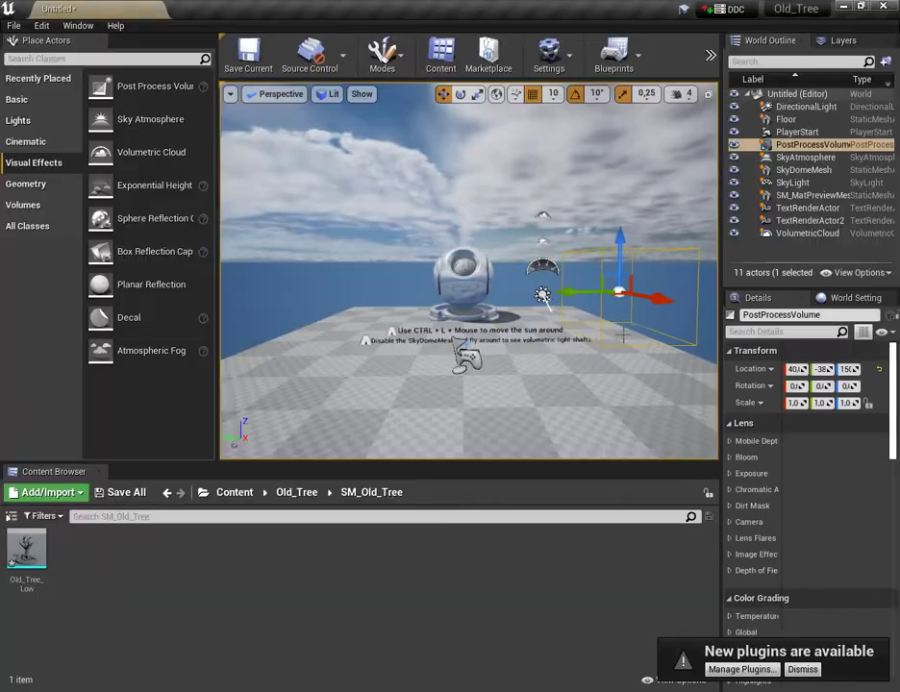
right_click_drag(637, 348, 658, 341)
left_click_drag(572, 219, 573, 236)
right_click_drag(540, 348, 538, 356)
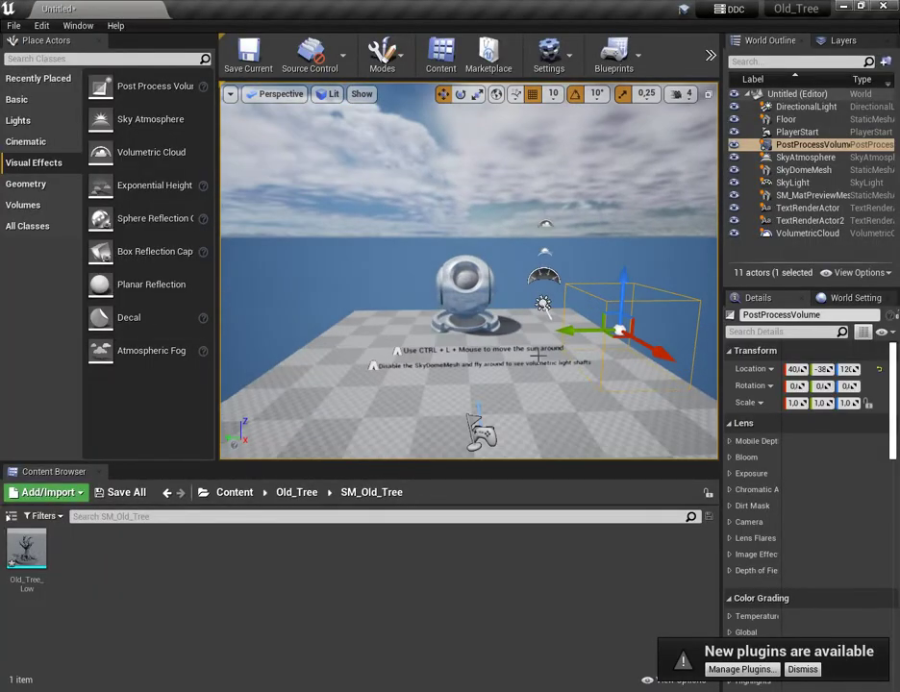
Enable the volume's Infinite Extent (Unbound) and set its exposure Min and Max Brightness both to 1.
left_click(779, 332)
type("und")
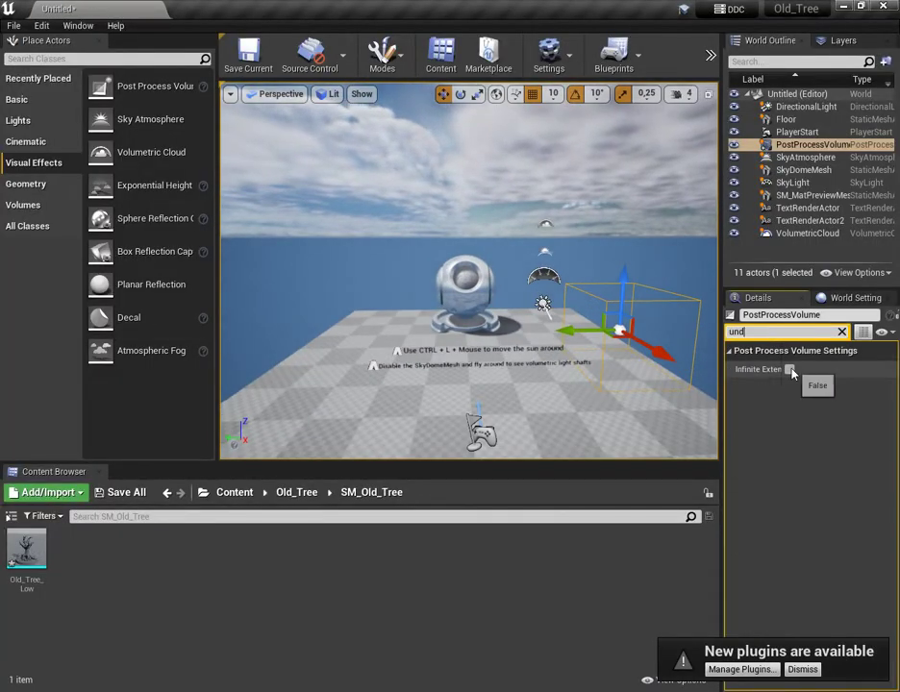
type("righ")
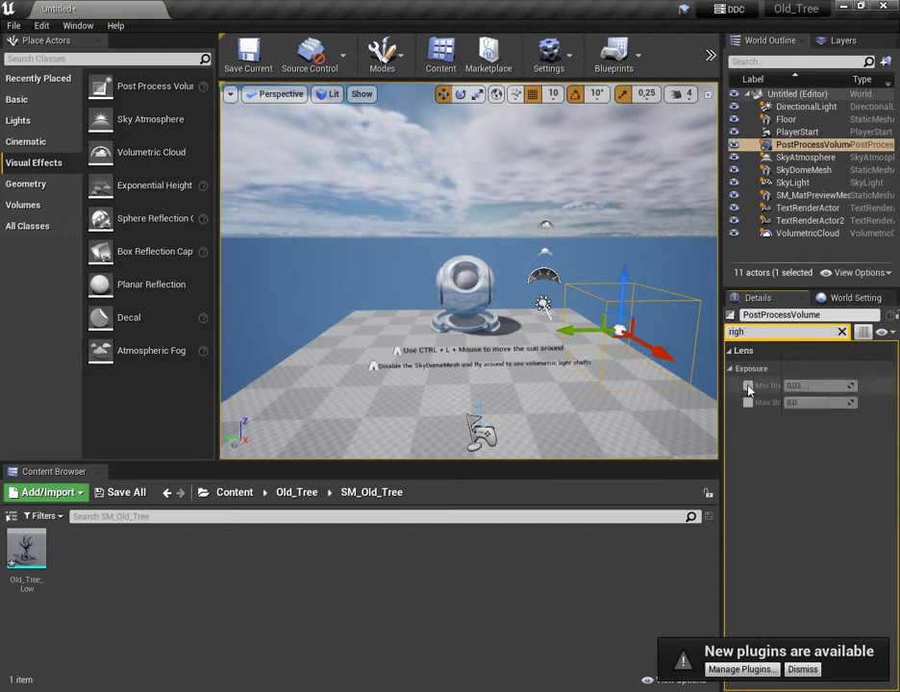
type("1")
left_click(816, 403)
type("1")
left_click(841, 331)
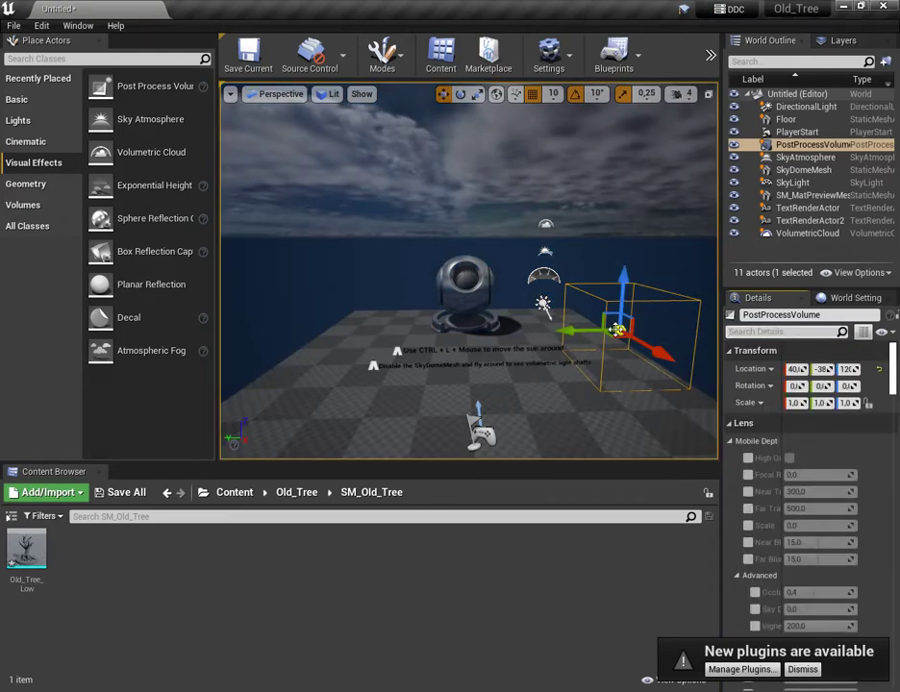
Raise the DirectionalLight's intensity to brighten the darkened scene.
left_click(806, 184)
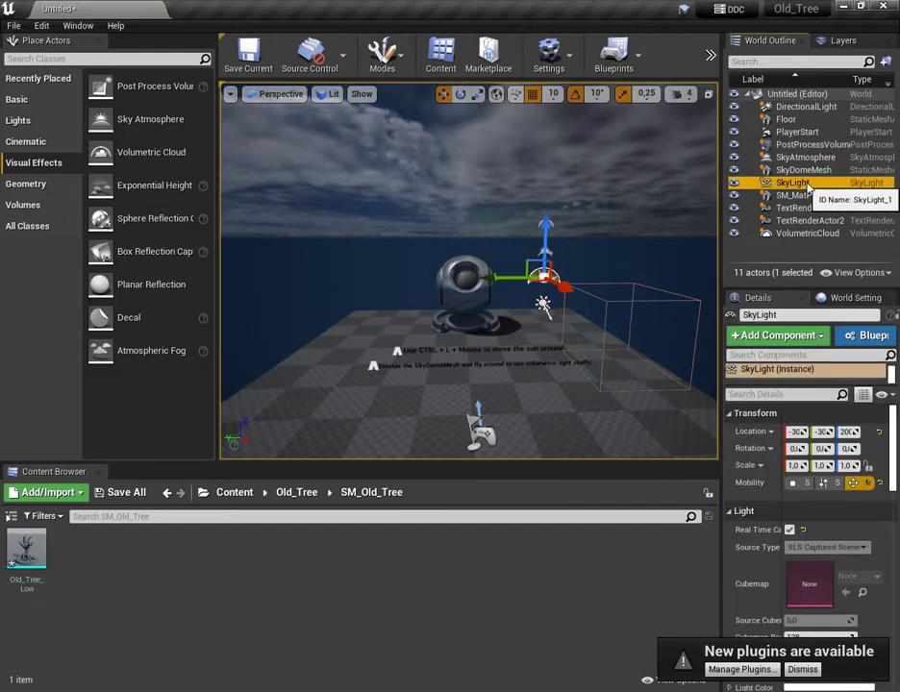
left_click(807, 158)
left_click(794, 108)
left_click(817, 531)
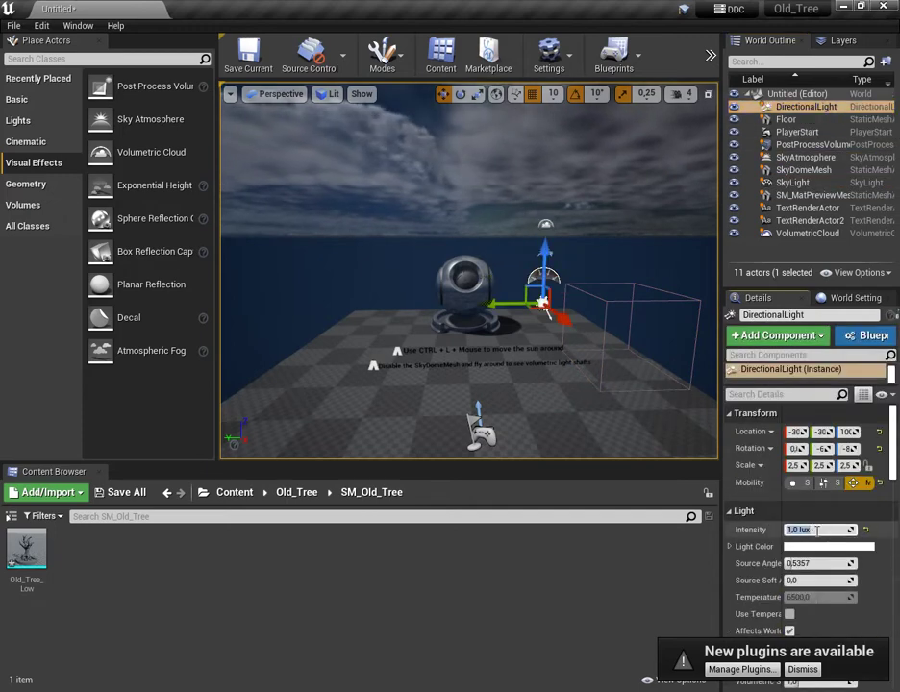
left_click(808, 145)
left_click(805, 108)
key("Return")
right_click_drag(479, 188, 485, 175)
left_click(480, 188)
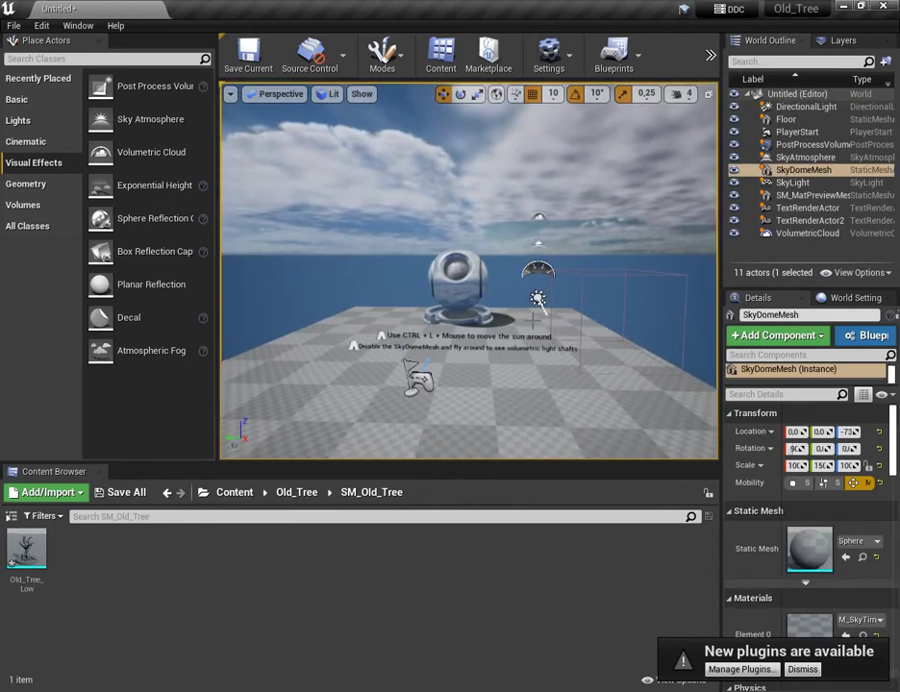
Place the Old_Tree_Low mesh in the level on the checkered floor.
left_click_drag(26, 548, 454, 348)
right_click_drag(454, 348, 456, 330)
left_click(579, 305)
right_click_drag(599, 321, 588, 338)
left_click_drag(468, 317, 514, 260)
right_click_drag(515, 260, 526, 220)
left_click(527, 205)
key("w")
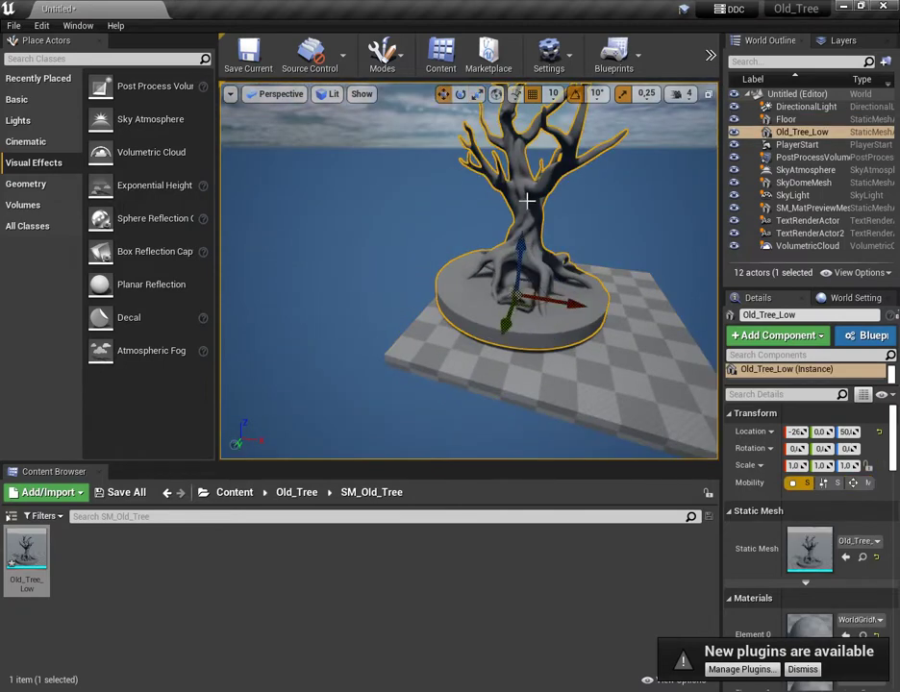
Lower the tree onto the checkered floor and centre its round base there.
left_click_drag(515, 294, 574, 311)
right_click_drag(627, 336, 631, 329)
left_click_drag(569, 313, 559, 177, "alt")
key("Delete")
left_click(584, 292)
middle_click_drag(559, 177, 522, 174, "alt")
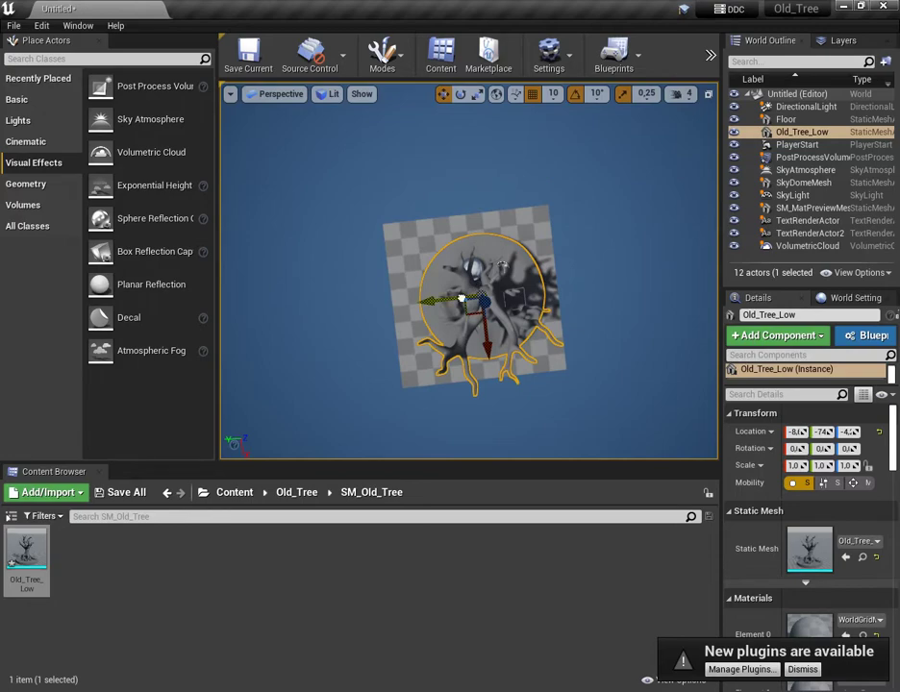
left_click_drag(522, 176, 580, 343, "alt")
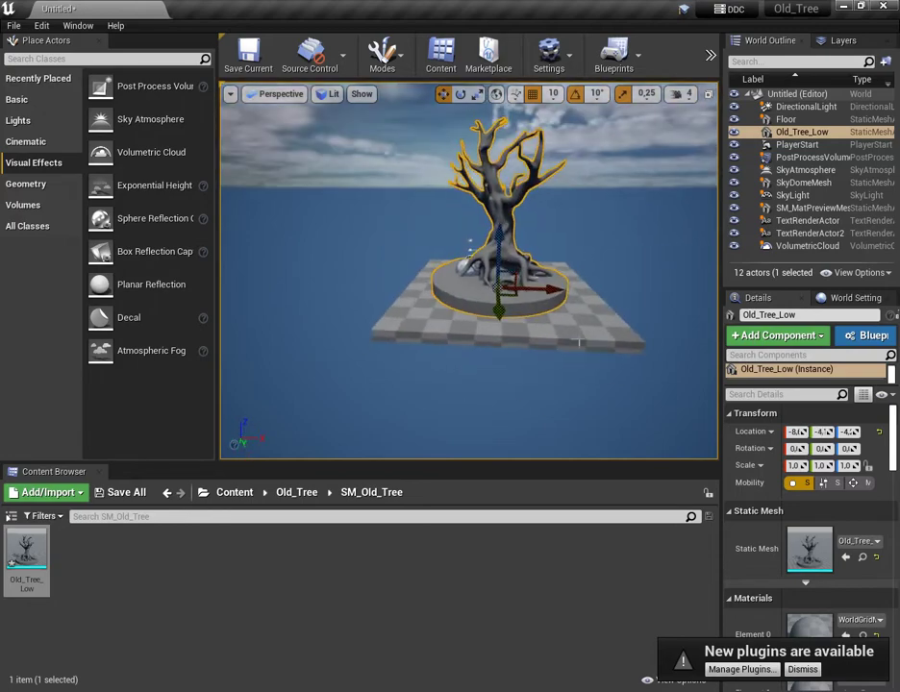
scroll(581, 343, "up", 3)
middle_click_drag(581, 308, 534, 332, "alt")
left_click_drag(535, 332, 399, 365, "alt")
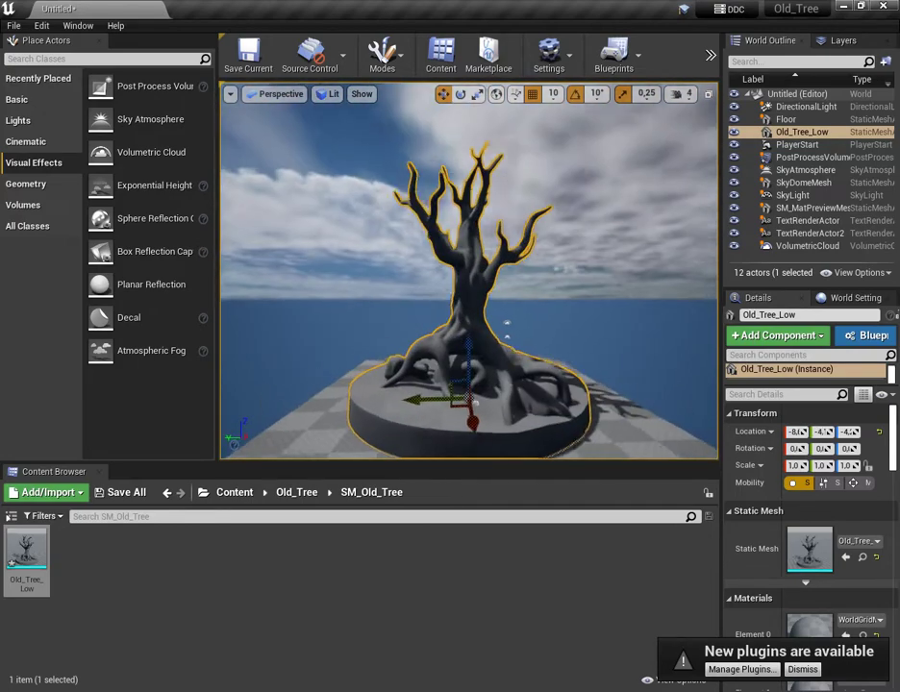
Rotate the tree about its vertical axis so the trunk's hollow faces the front of the scene.
key("e")
left_click_drag(427, 435, 290, 426)
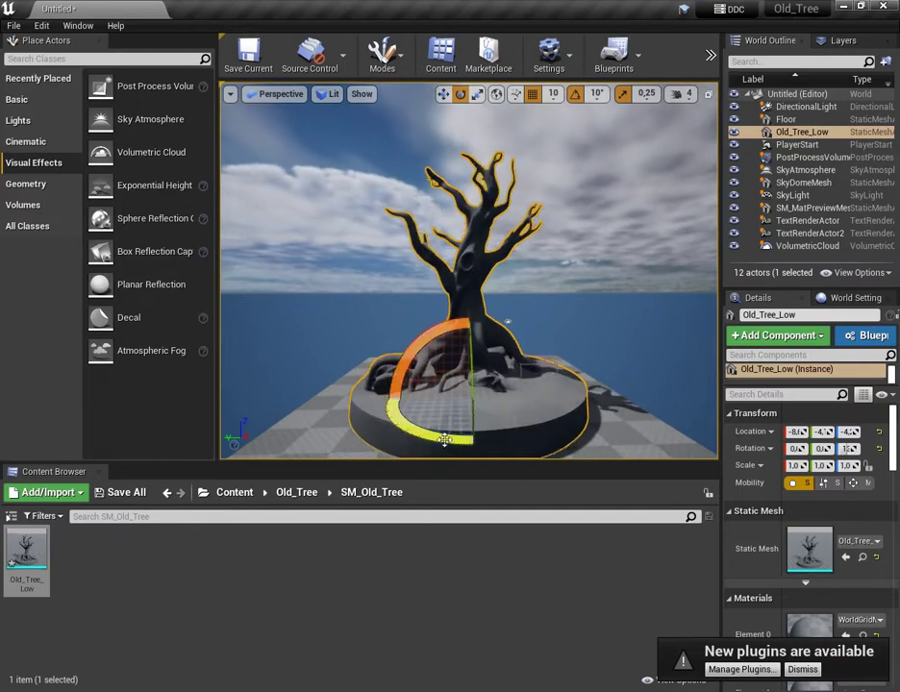
left_click_drag(464, 338, 565, 312, "alt")
scroll(564, 228, "up", 3)
left_click_drag(564, 228, 541, 330, "alt")
scroll(456, 315, "down", 1)
left_click(570, 231)
scroll(505, 273, "down", 2)
left_click(515, 306)
scroll(541, 329, "down", 1)
Assign MAT_Old_Tree to the trunk and MAT_Stone_and_Earth to the round base, then inspect the textured model.
left_click(297, 496)
double_click(39, 562)
left_click_drag(29, 555, 468, 294)
left_click_drag(73, 549, 438, 409)
left_click(586, 254)
scroll(504, 356, "up", 3)
left_click_drag(503, 355, 602, 273, "alt")
scroll(570, 286, "up", 4)
scroll(464, 339, "up", 5)
scroll(469, 341, "down", 9)
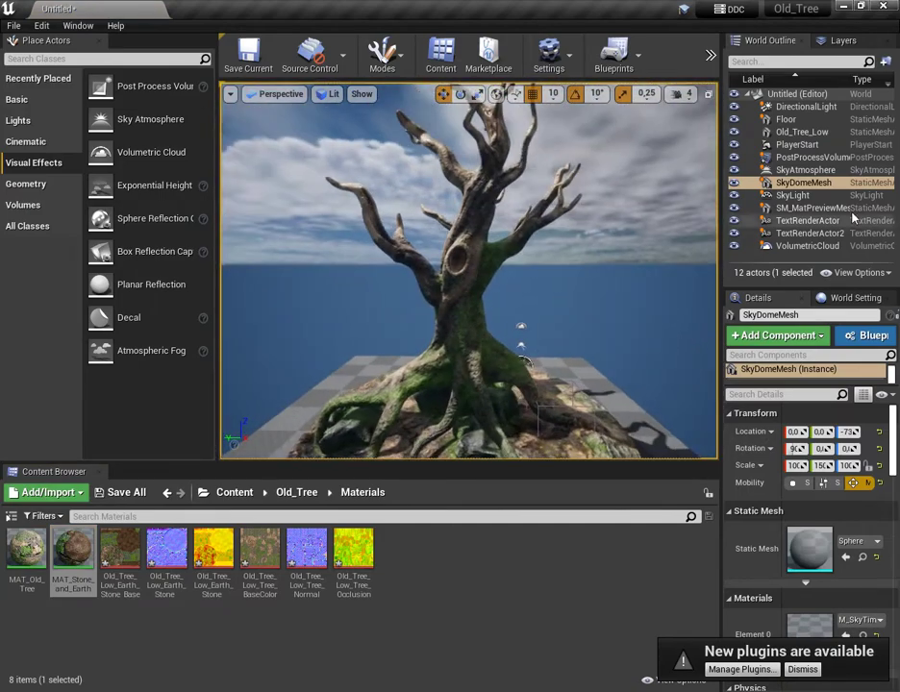
Set the SkyLight's Intensity Scale to 2.0 and undo the accidental duplicate of the light.
left_click(794, 195)
scroll(816, 547, "down", 3)
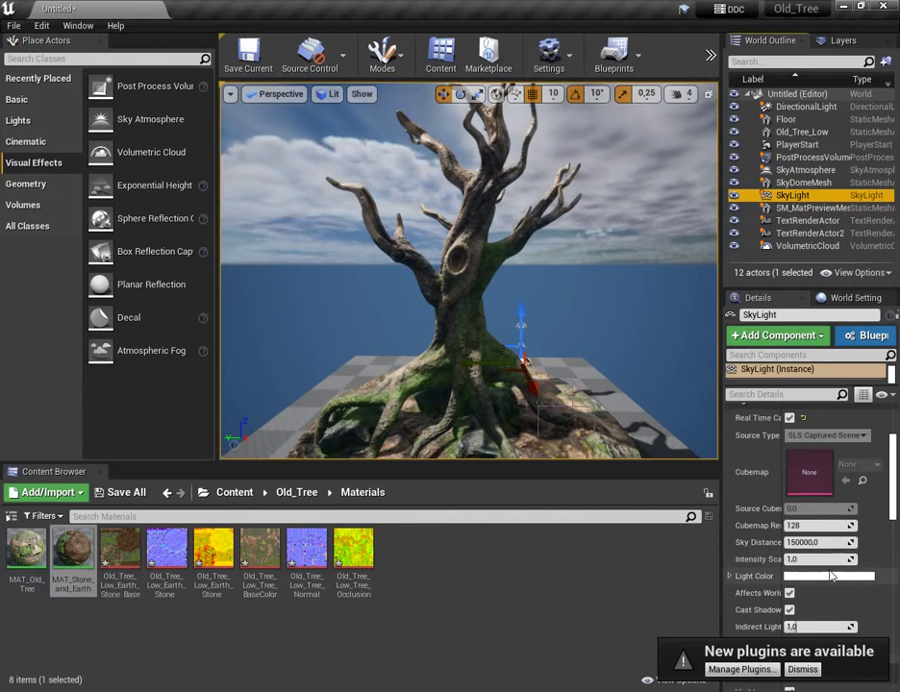
scroll(827, 577, "down", 1)
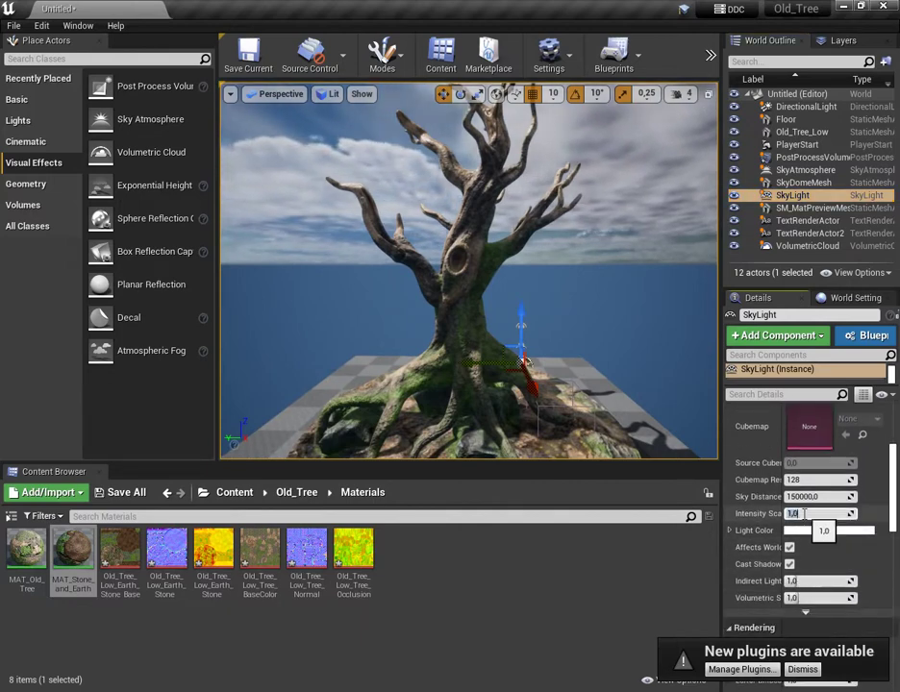
right_click_drag(487, 328, 519, 331)
scroll(540, 337, "down", 3)
left_click_drag(544, 342, 396, 337, "alt")
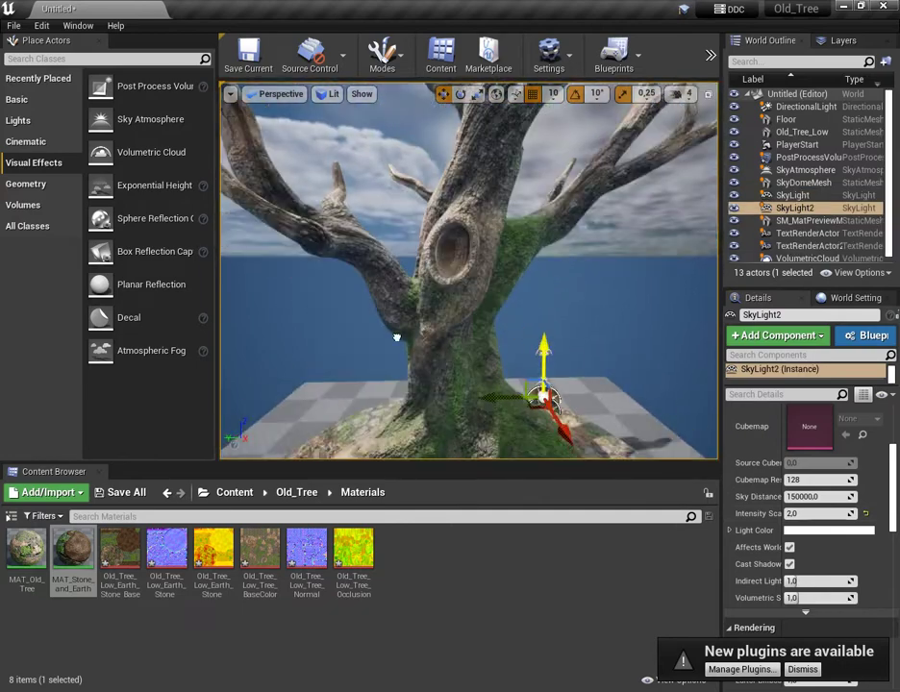
key("ctrl+z")
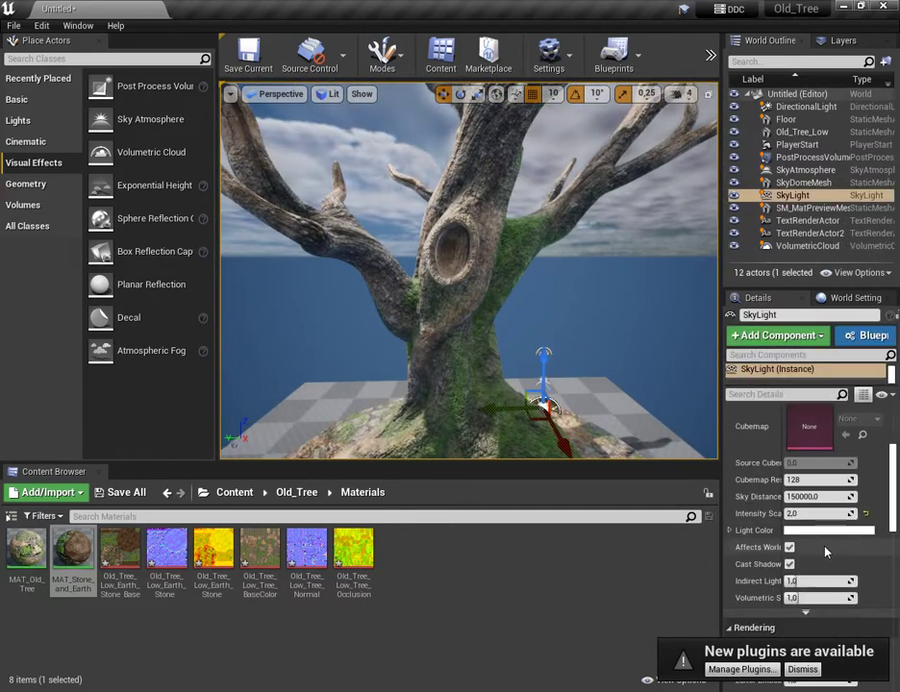
Reduce the SkyLight's Intensity Scale to 1.5 and check the tree's shading.
key("Return")
scroll(539, 284, "down", 5)
left_click_drag(539, 285, 646, 280, "alt")
right_click_drag(539, 285, 553, 264)
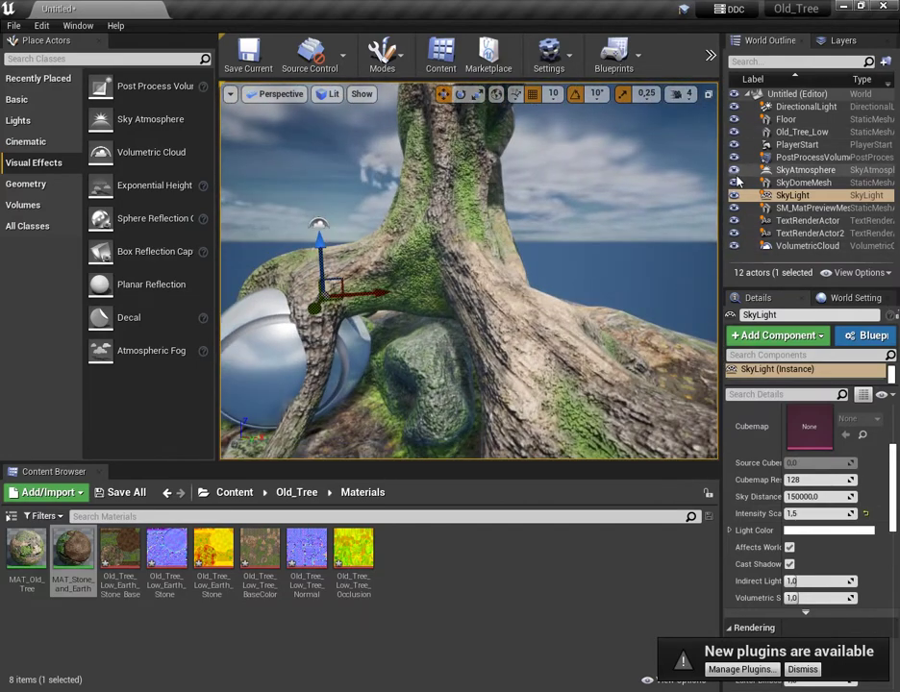
Hide the SM_MatPreviewMesh so only the tree stands on the floor.
left_click(734, 207)
scroll(428, 294, "down", 5)
left_click_drag(428, 294, 402, 266, "alt")
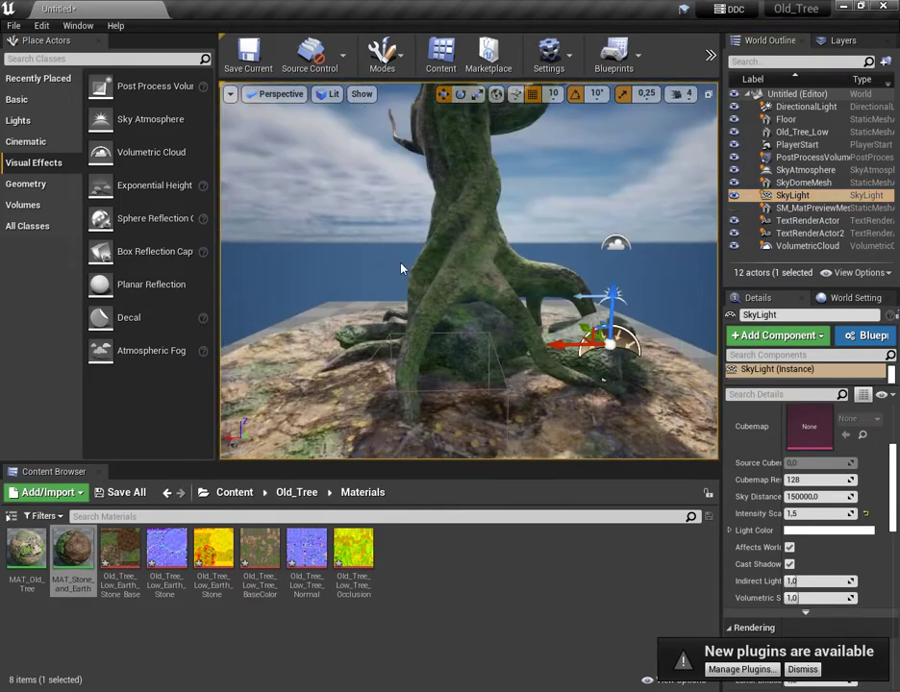
scroll(402, 266, "down", 4)
left_click(547, 284)
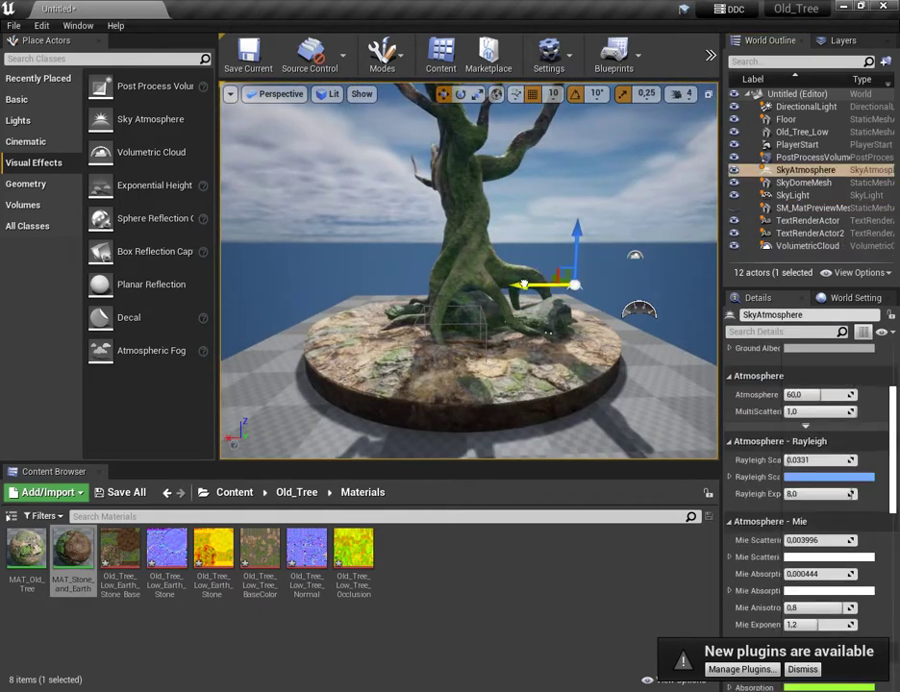
left_click(549, 338)
left_click(544, 289)
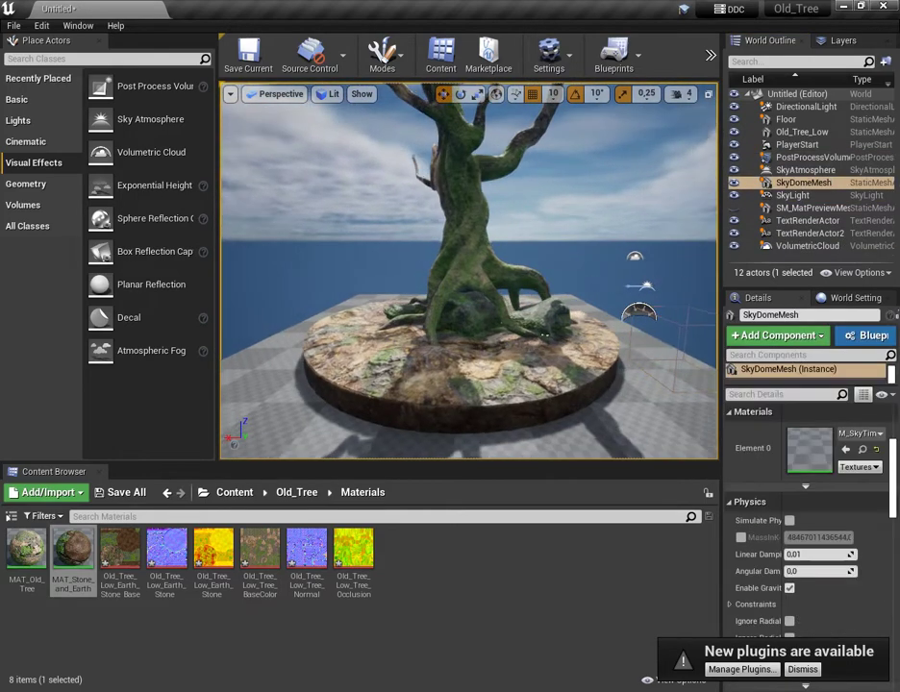
right_click_drag(472, 266, 477, 266)
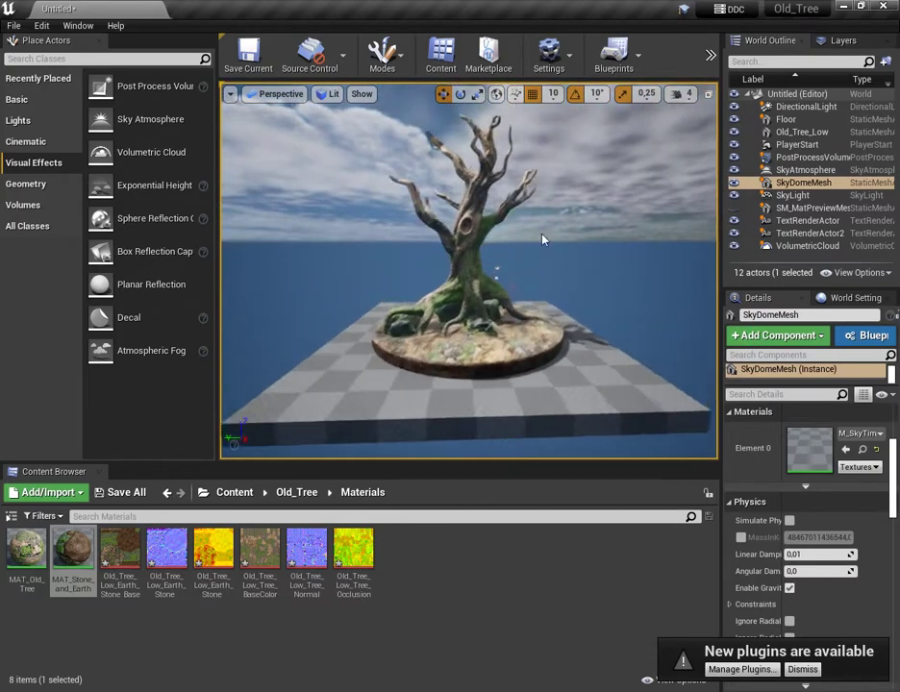
Rotate the sun direction until it lights the hollow side of the trunk from the side.
key("ctrl+l")
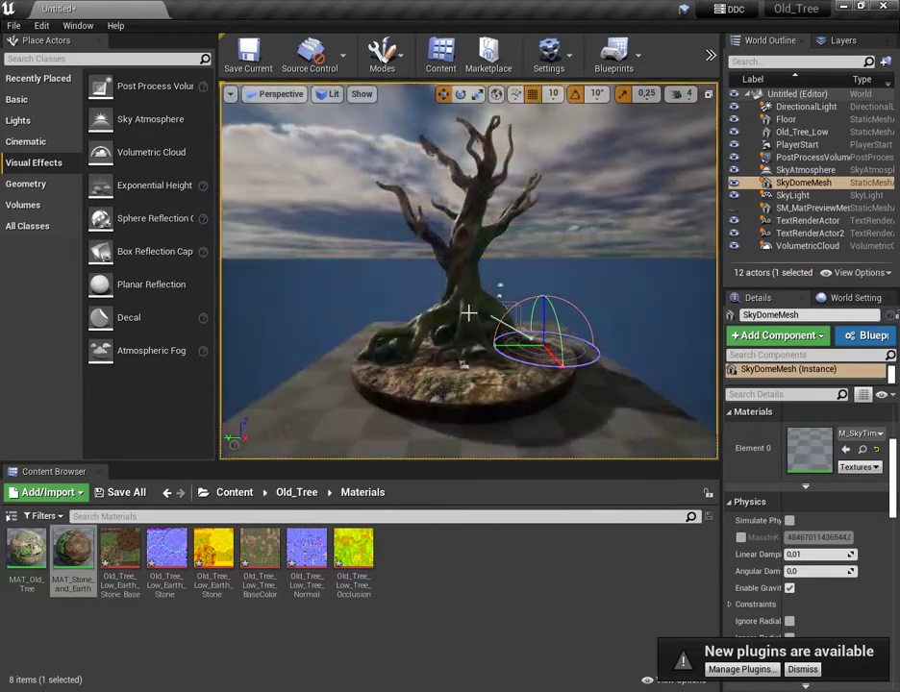
key("ctrl+l")
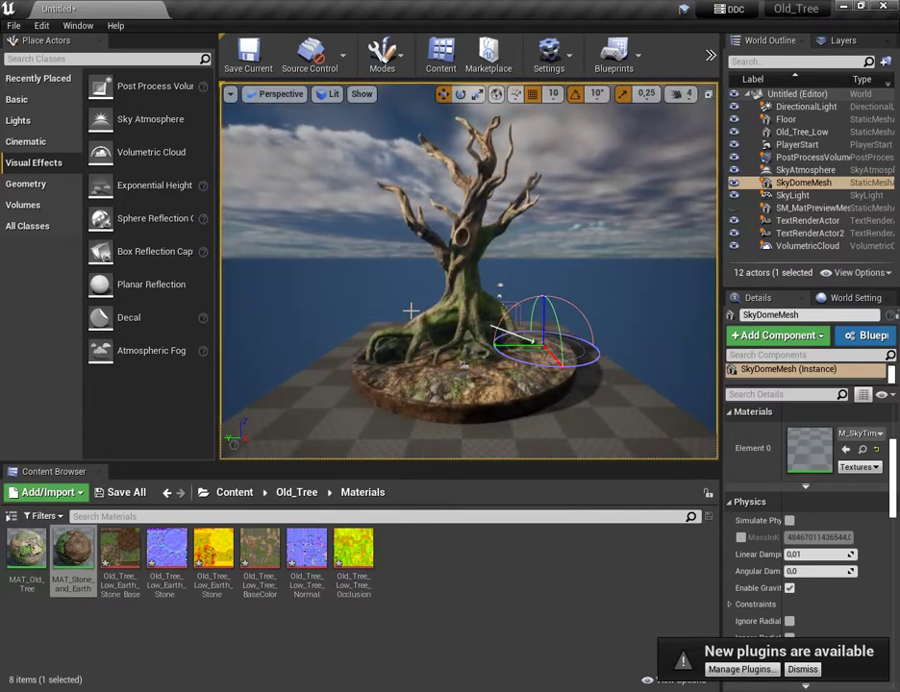
key("ctrl+l")
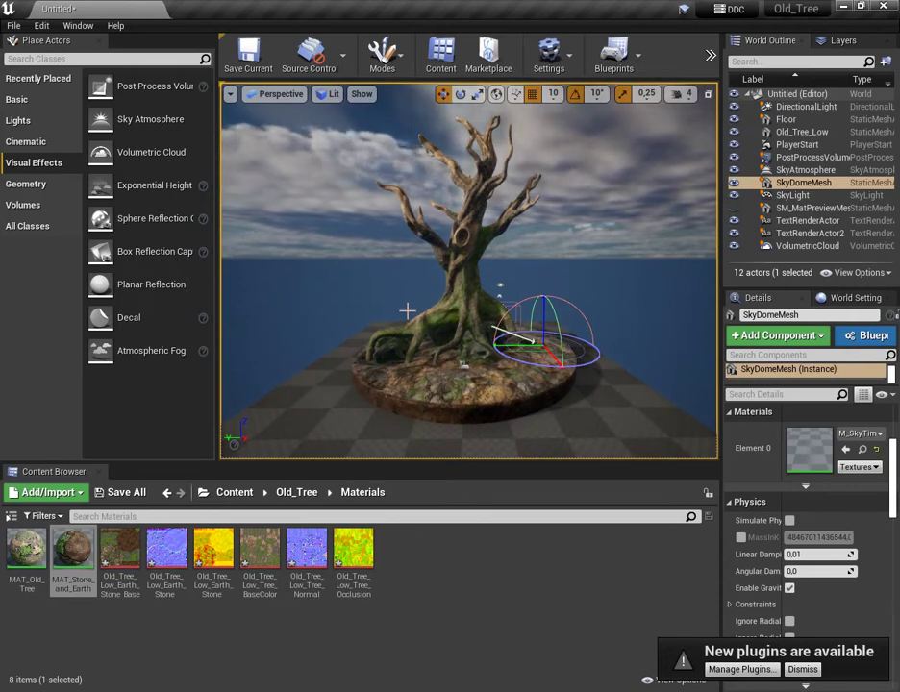
left_click(408, 311, "ctrl")
key("ctrl+z")
left_click(407, 311)
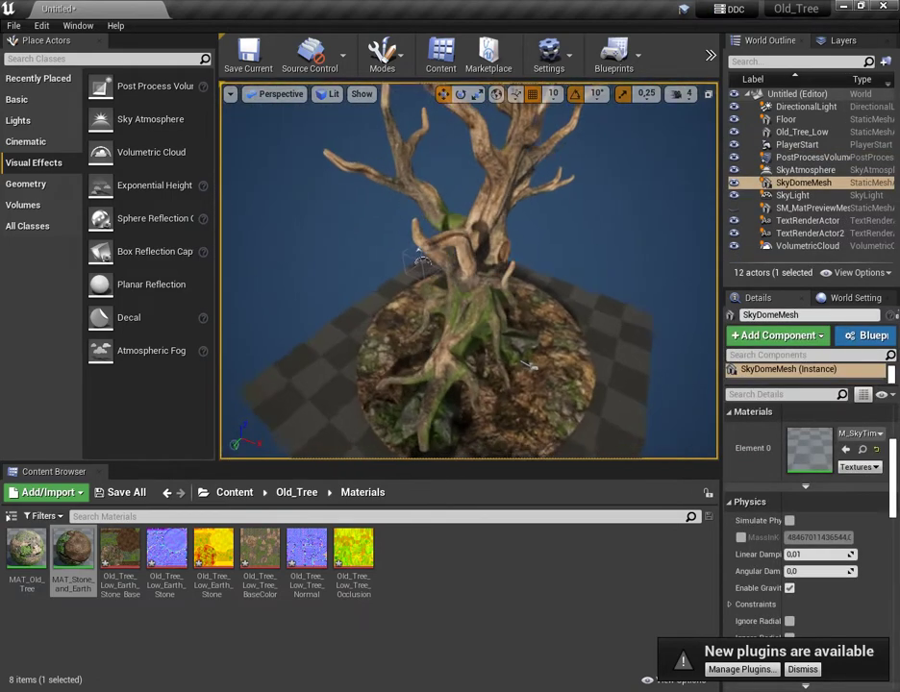
Hide the SkyDomeMesh briefly to compare the sky, and show it again.
scroll(468, 270, "down", 5)
left_click(734, 184)
left_click(735, 184)
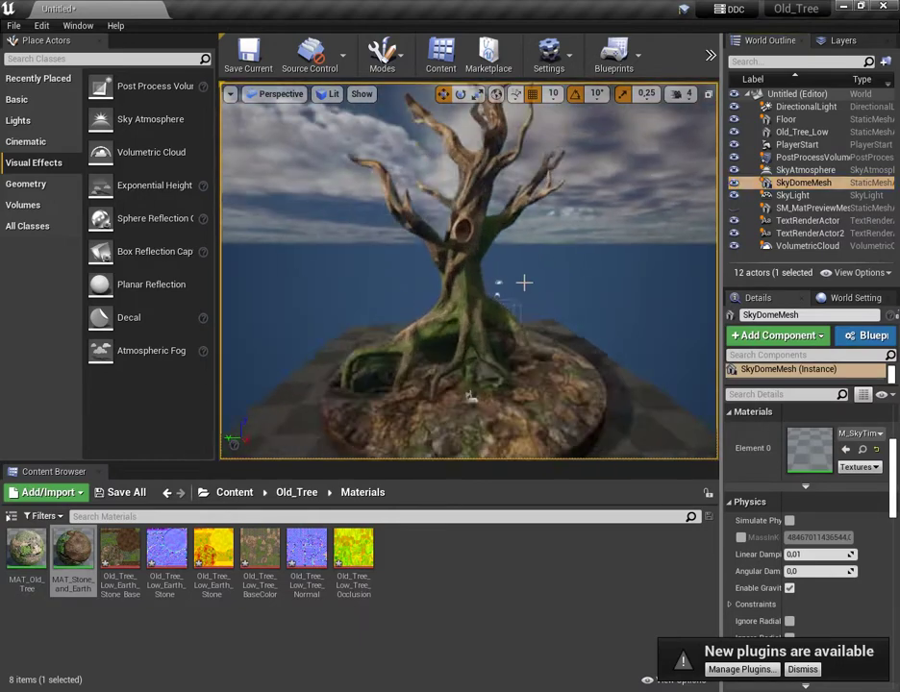
right_click_drag(543, 284, 414, 260)
Try a SkyLight Intensity Scale of 2.0, then settle on 1.8.
left_click(806, 197)
left_click(810, 513)
scroll(468, 298, "up", 5)
right_click_drag(468, 297, 508, 354)
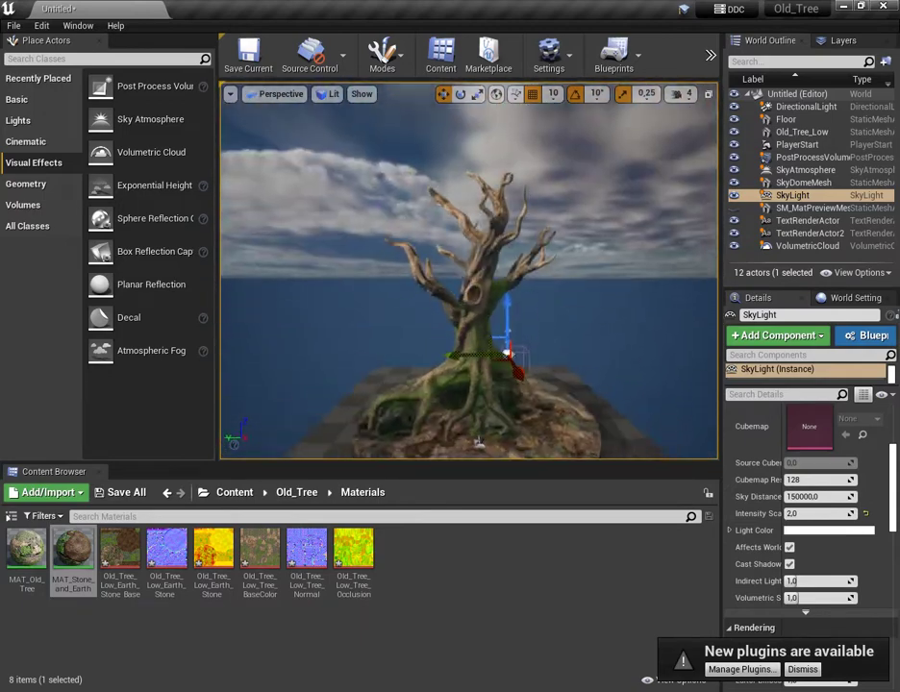
mouse_move(499, 432)
right_mouse_down()
mouse_move(519, 423)
mouse_move(539, 437)
mouse_move(499, 432)
right_mouse_up()
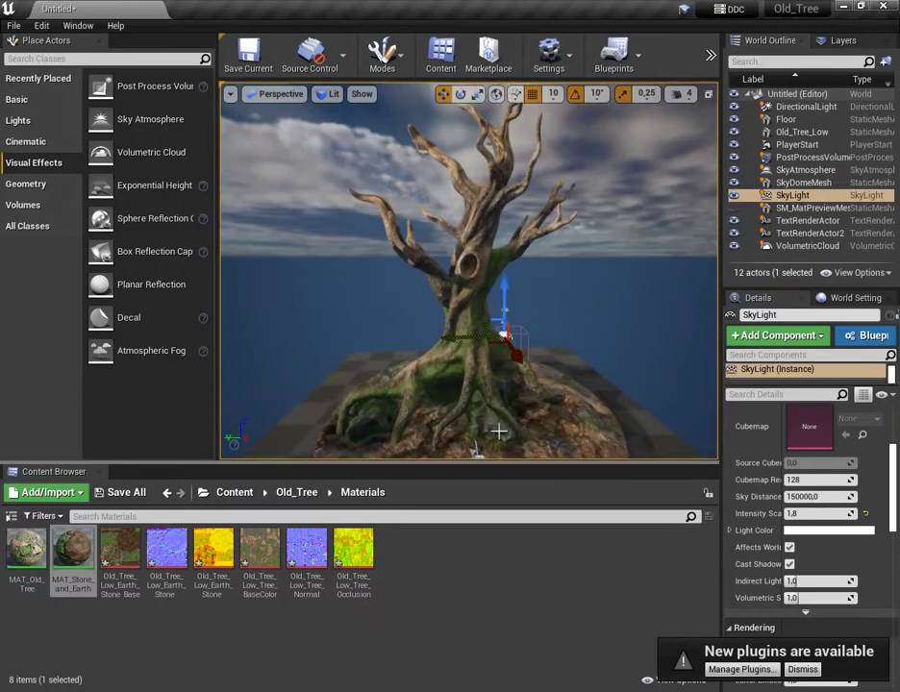
Turn off sRGB on the Old_Tree_Low_Tree OcclusionRoughnessMetallic texture and save the texture.
double_click(352, 550)
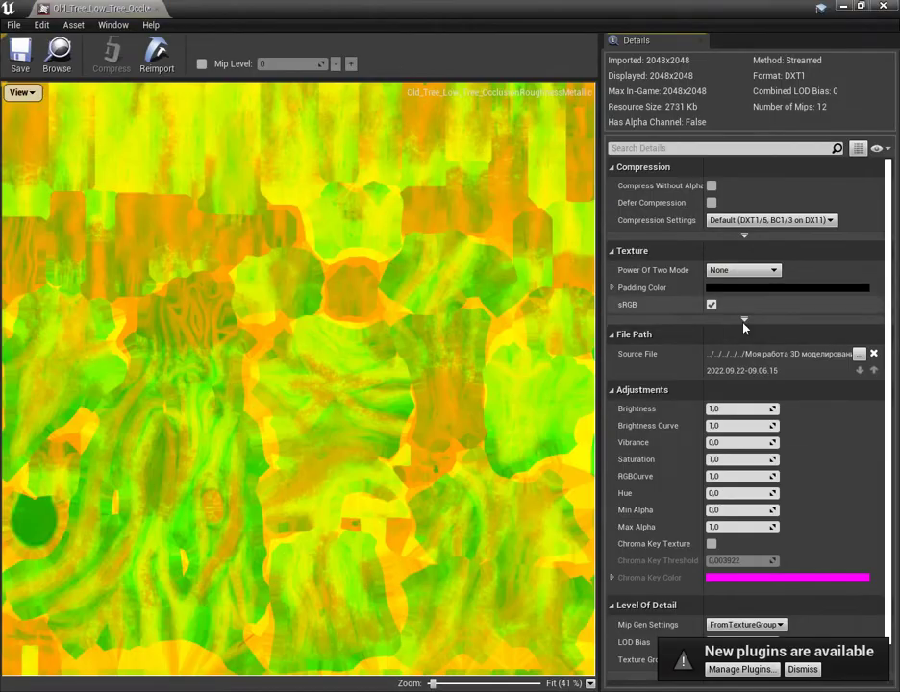
left_click(743, 321)
left_click(711, 305)
left_click(20, 56)
left_click(883, 6)
Set the OcclusionRoughnessMetallic Texture Sample in MAT_Old_Tree to the Linear Color sampler type, then apply and save the material.
double_click(28, 550)
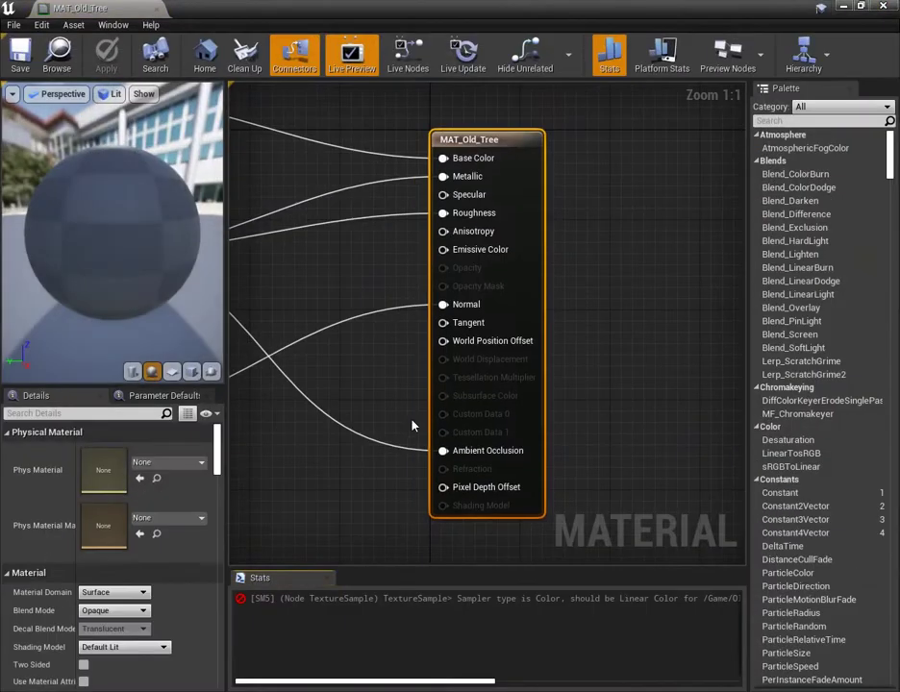
right_click_drag(279, 435, 521, 438)
left_click(406, 276)
left_click(125, 627)
left_click(101, 583)
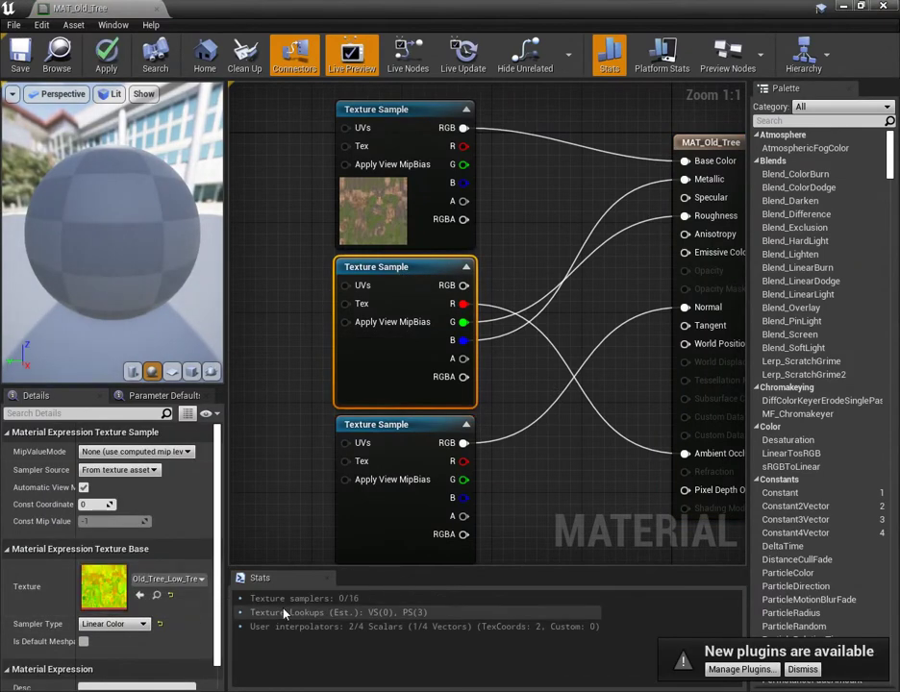
left_click(105, 56)
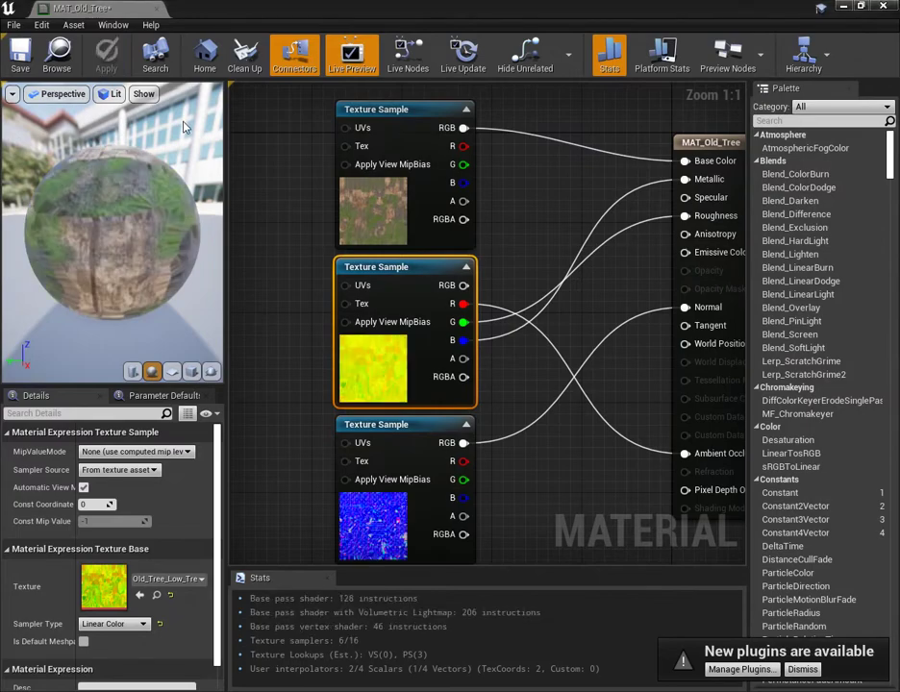
left_click(19, 56)
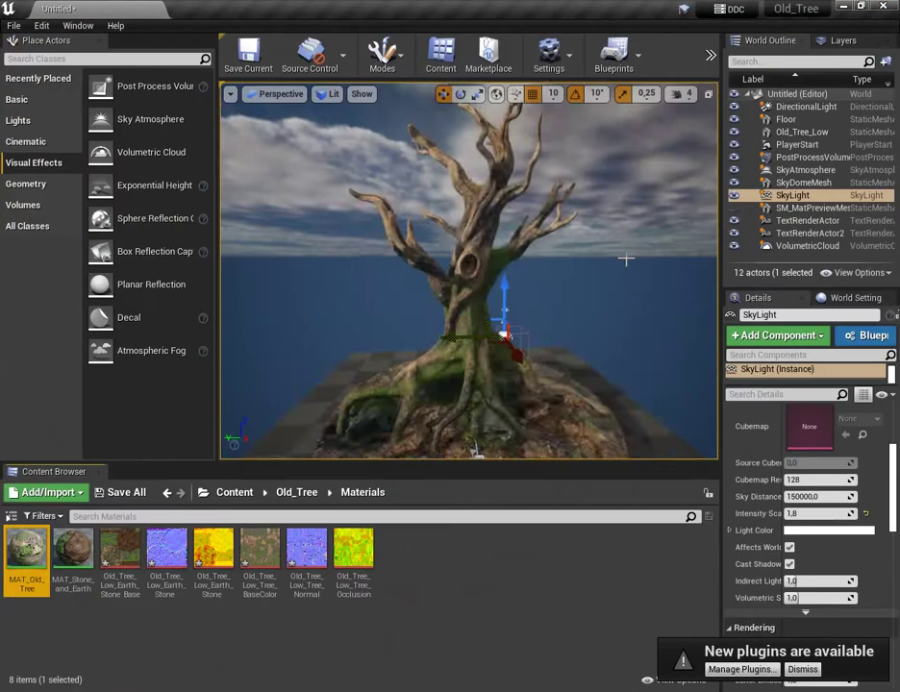
Examine the tree and its stone base from several angles with the changed material.
scroll(496, 293, "up", 3)
scroll(481, 298, "down", 3)
scroll(430, 313, "up", 3)
left_click_drag(429, 313, 391, 303, "alt")
right_click_drag(392, 303, 288, 288)
left_click_drag(484, 318, 433, 332, "alt")
scroll(484, 327, "down", 5)
left_click_drag(548, 332, 484, 388, "alt")
scroll(485, 389, "up", 5)
left_click_drag(533, 336, 577, 245, "alt")
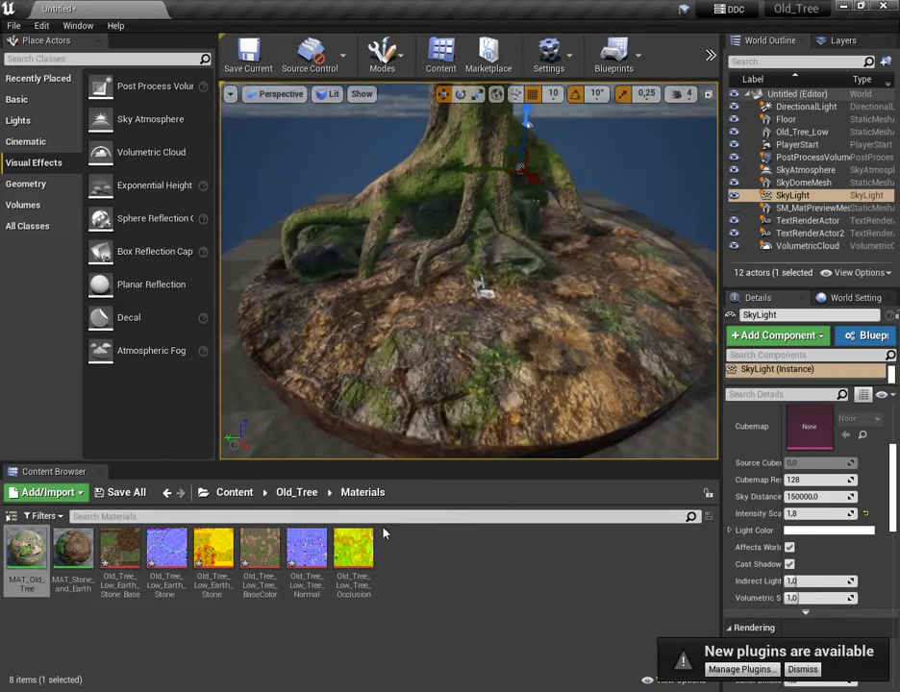
Turn off sRGB on the earth and stone OcclusionRoughnessMetallic texture, set its sampler in MAT_Stone_and_Earth to Linear Color, and apply and save the material.
double_click(214, 550)
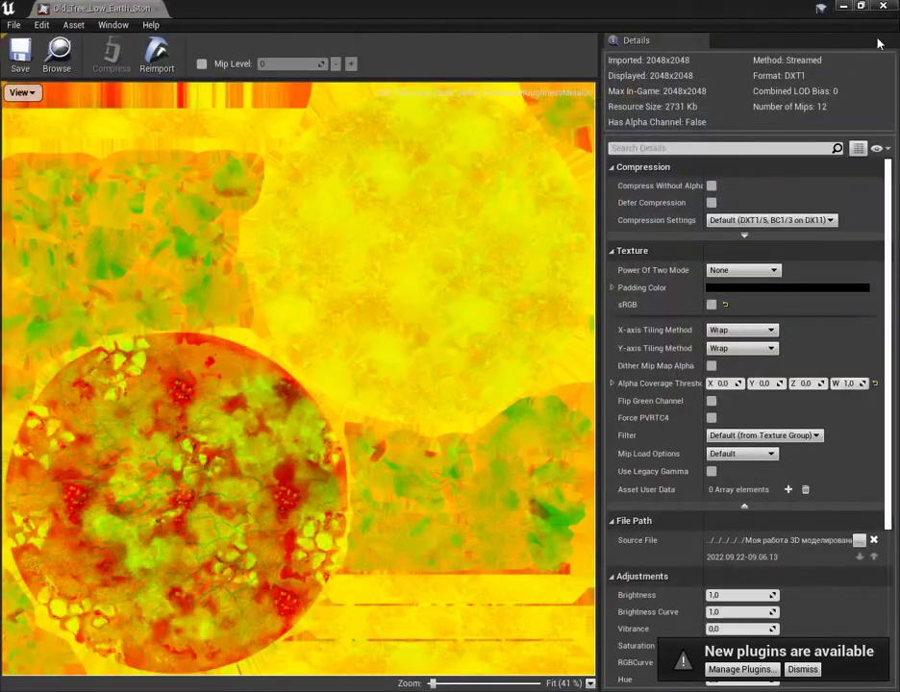
left_click(882, 5)
double_click(74, 559)
left_click(440, 269)
left_click(115, 624)
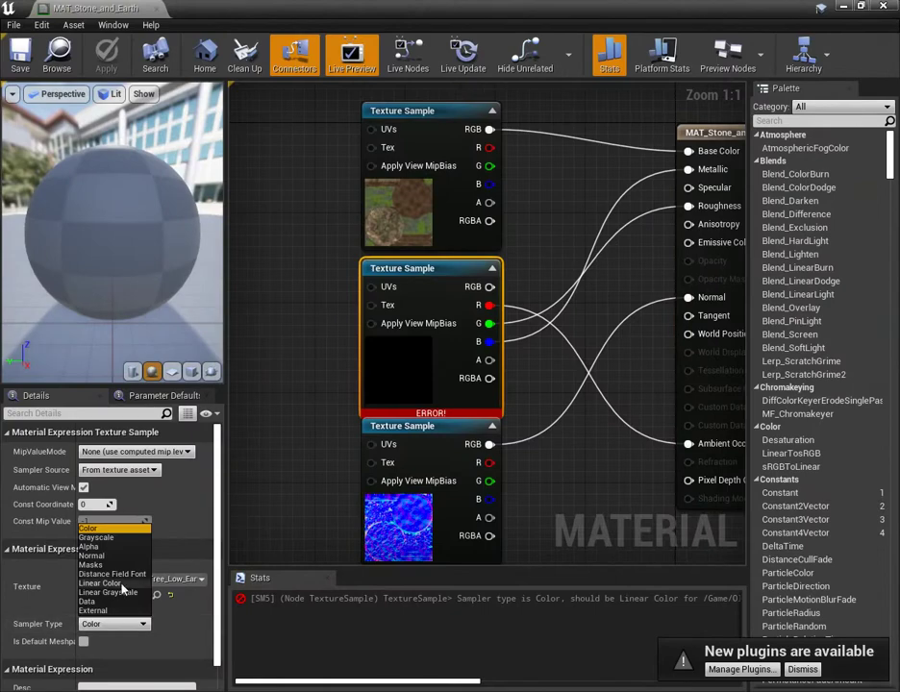
left_click(122, 585)
left_click(104, 55)
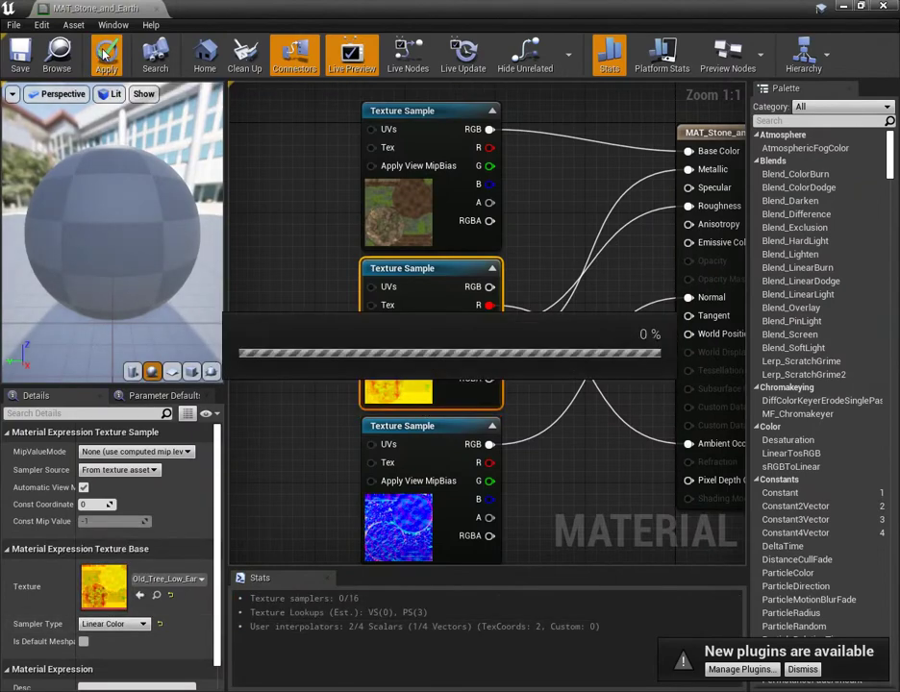
left_click(23, 50)
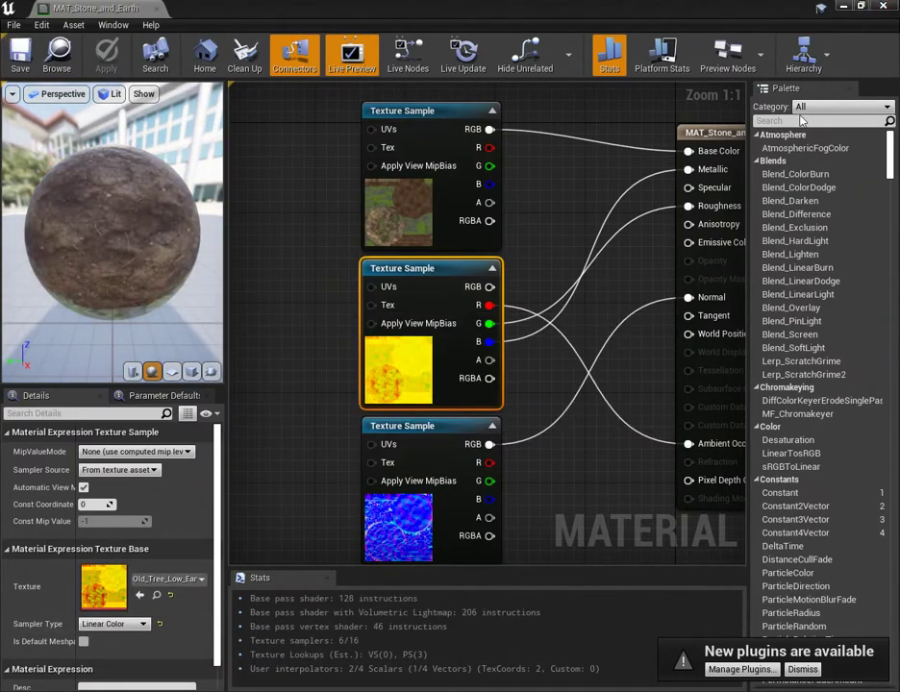
left_click(883, 7)
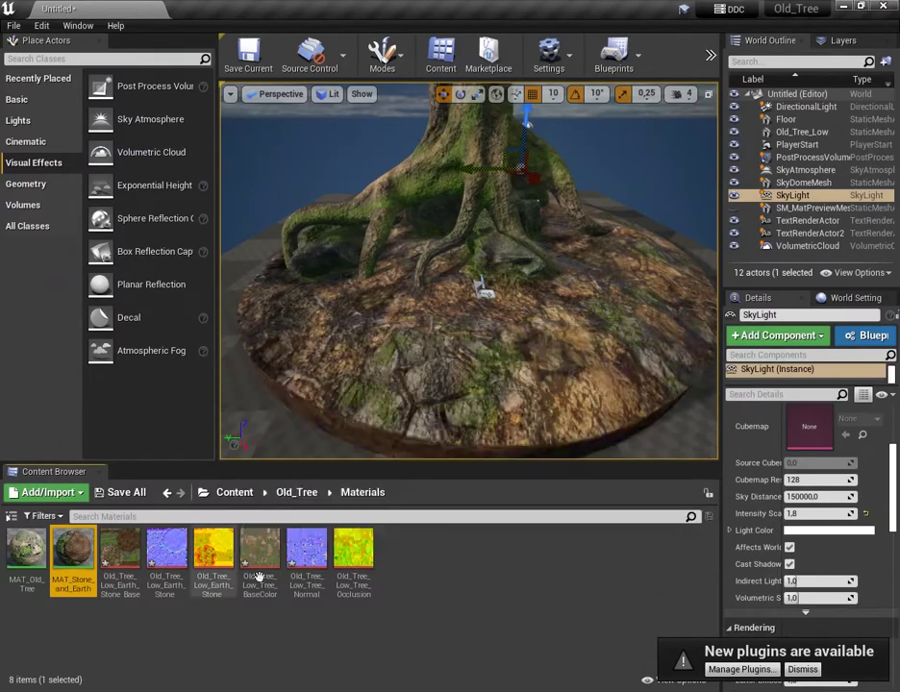
Re-enable sRGB on the earth and stone OcclusionRoughnessMetallic texture, return its sampler in MAT_Stone_and_Earth to Color, and save.
double_click(213, 553)
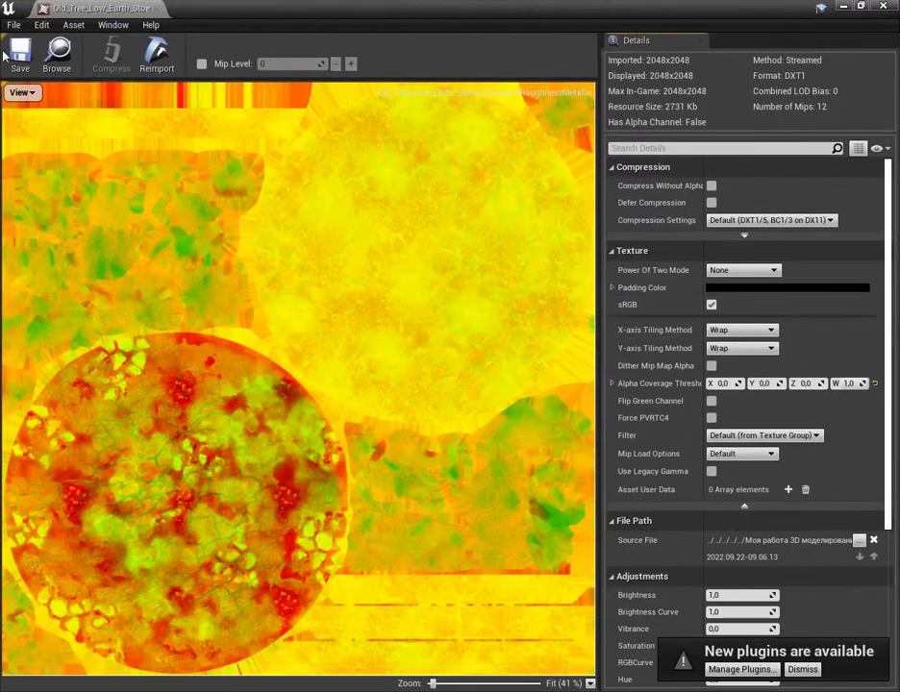
left_click(883, 6)
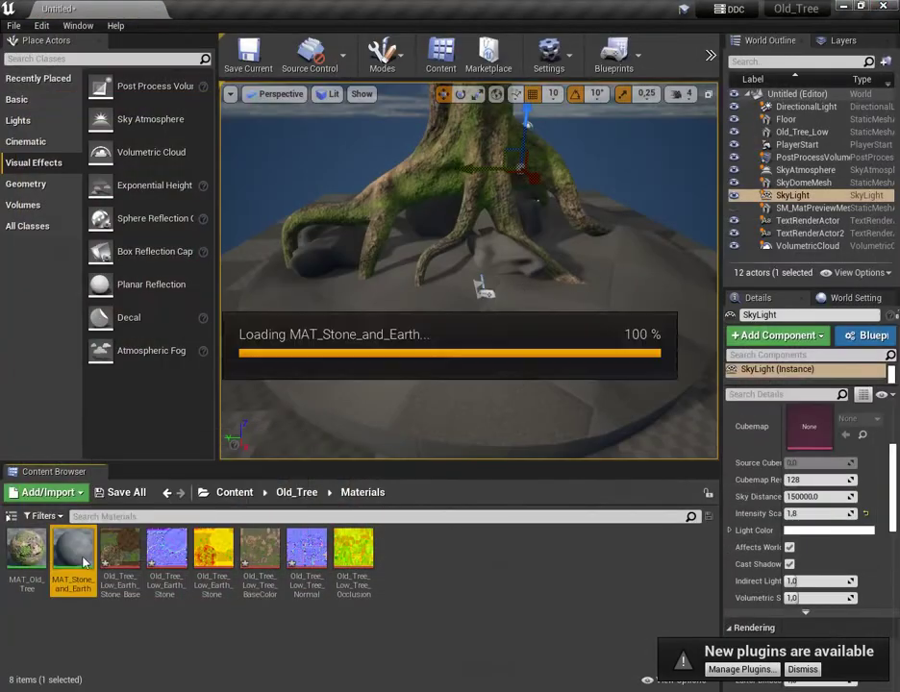
left_click(114, 624)
left_click(88, 528)
left_click(19, 55)
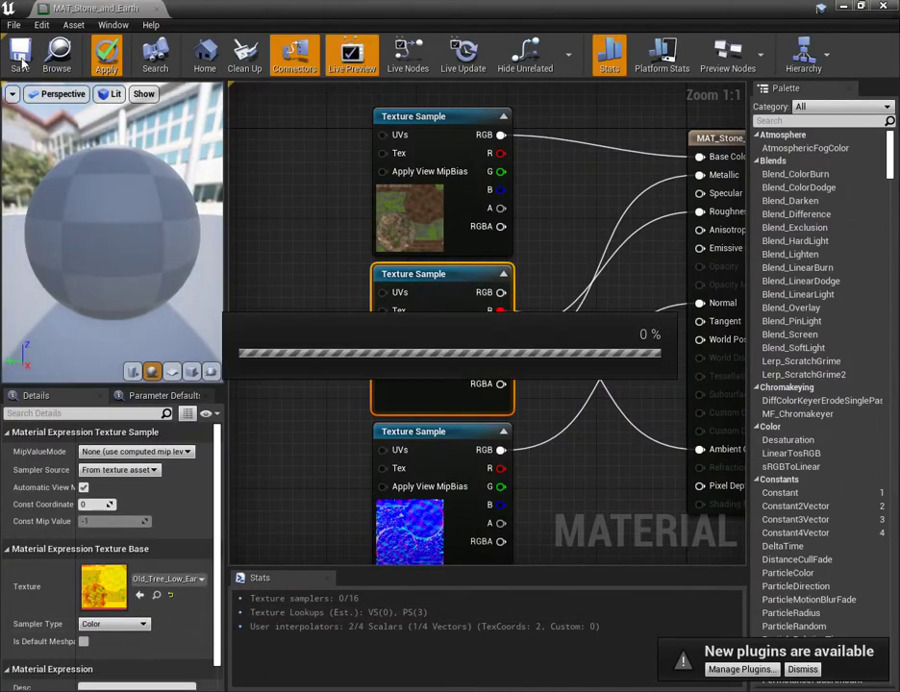
left_click(880, 7)
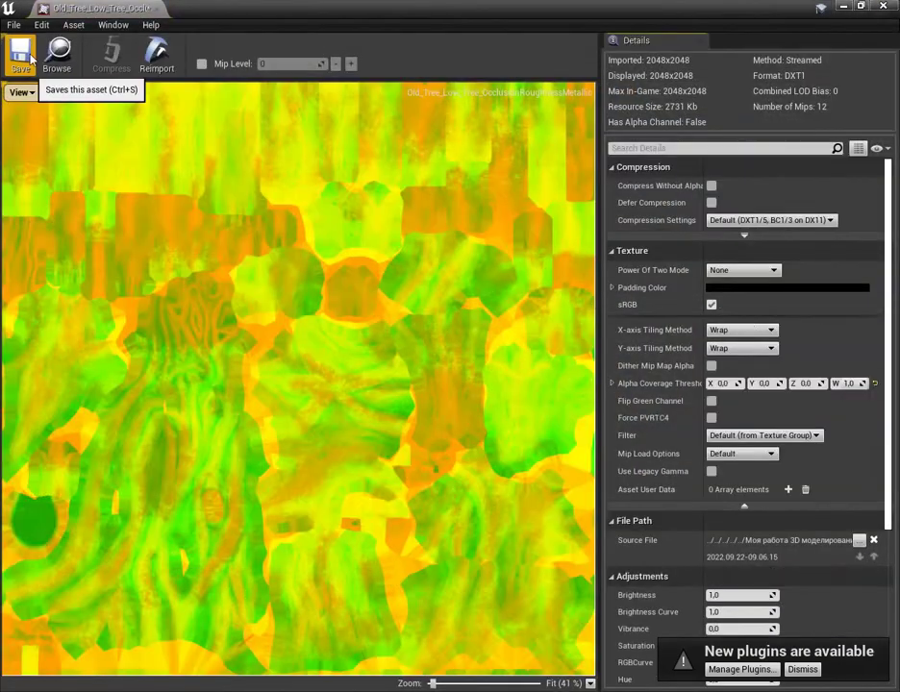
Restore sRGB on the tree's OcclusionRoughnessMetallic texture and the Color sampler type in MAT_Old_Tree, and save the material.
left_click(886, 8)
double_click(25, 550)
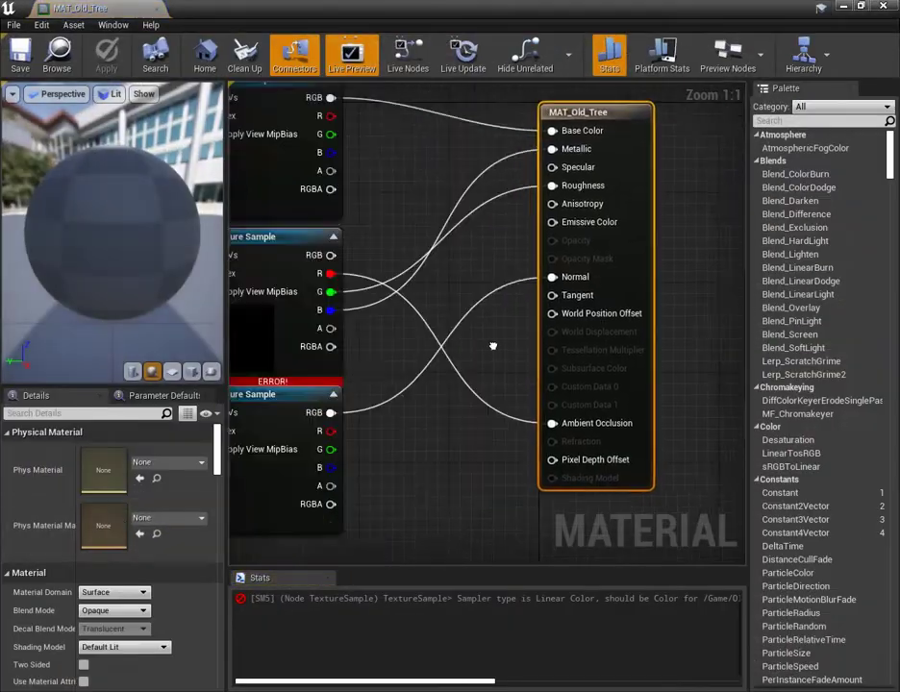
right_click_drag(395, 370, 631, 352)
left_click(413, 327)
left_click(119, 627)
left_click(104, 534)
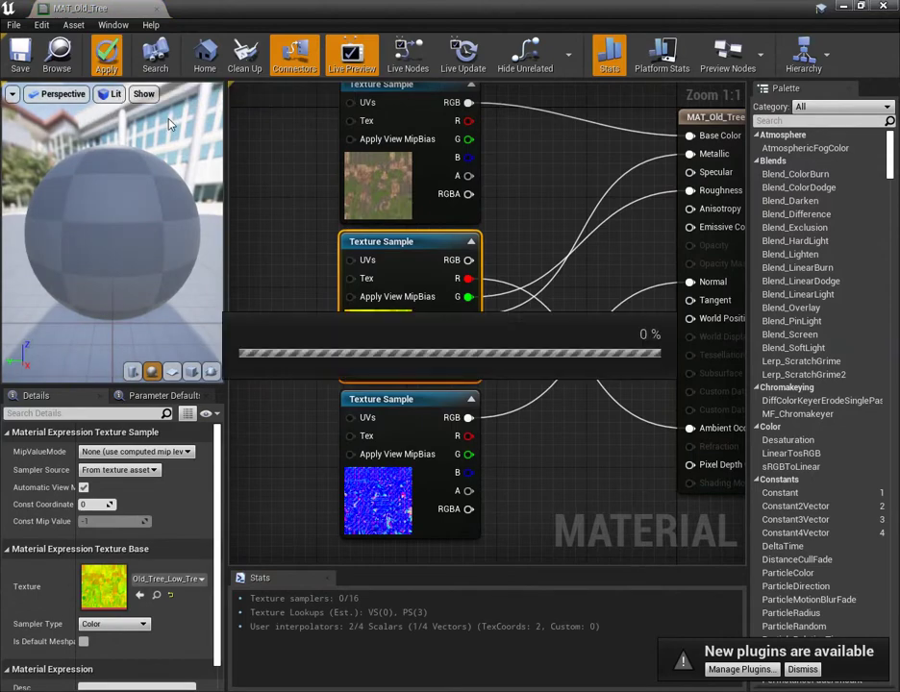
left_click(20, 55)
left_click(885, 7)
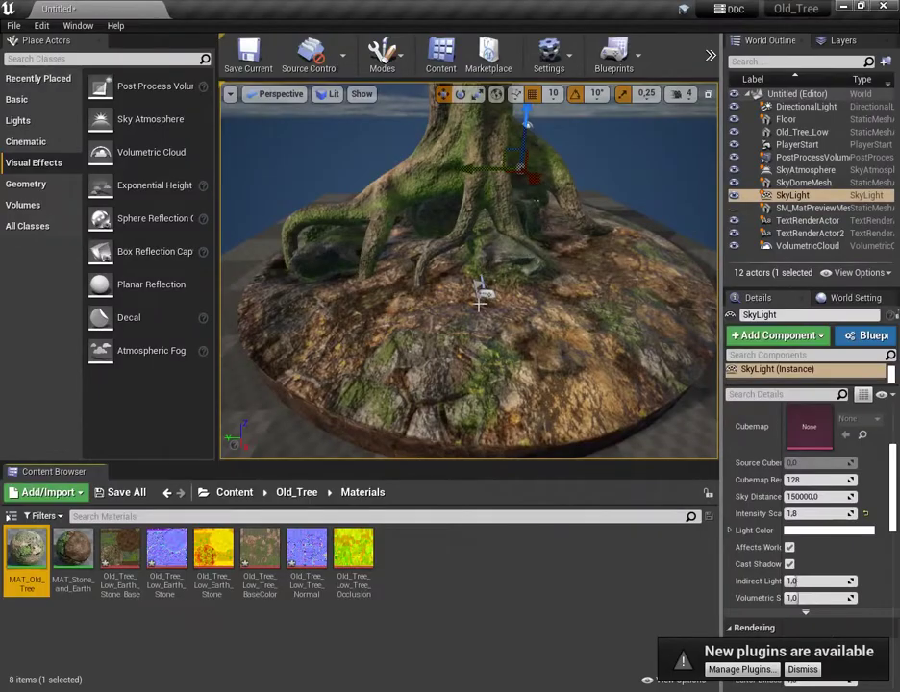
Examine the trunk, the hollow and the roots up close and from farther away.
right_click_drag(479, 304, 479, 248)
scroll(481, 305, "down", 5)
right_click_drag(496, 350, 498, 269)
scroll(496, 351, "up", 6)
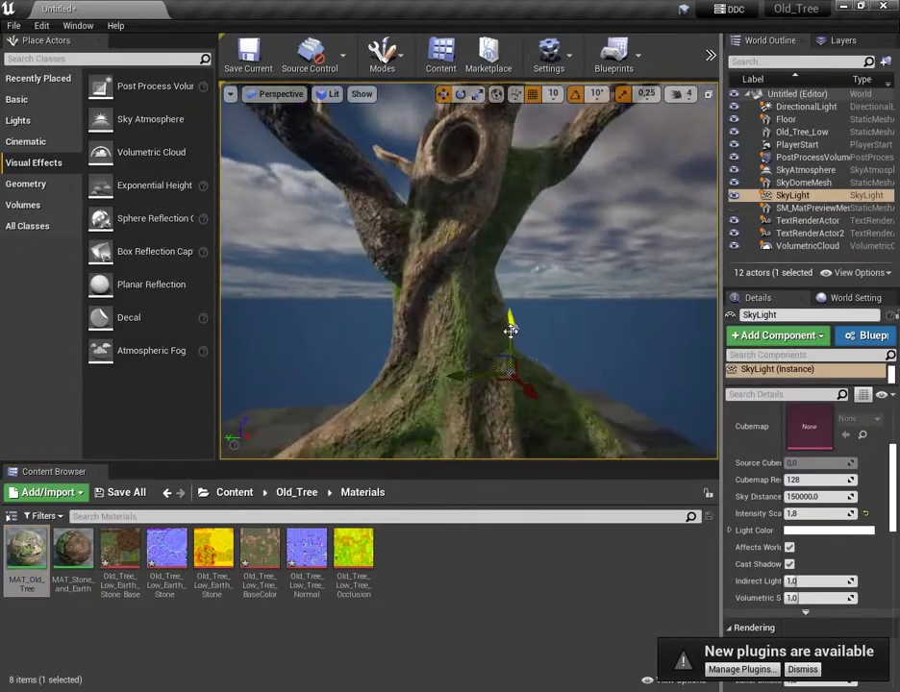
left_click_drag(490, 375, 419, 388, "alt")
scroll(640, 389, "down", 6)
right_click_drag(641, 390, 639, 333)
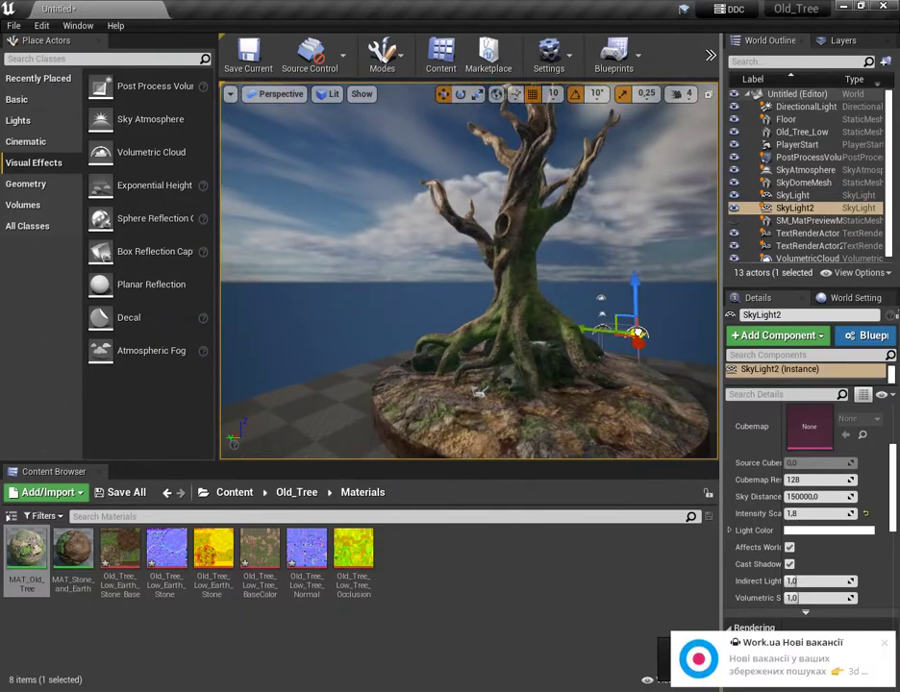
left_click(424, 321)
scroll(424, 321, "up", 8)
right_click_drag(424, 321, 486, 394)
right_click_drag(611, 323, 548, 323)
scroll(611, 323, "down", 6)
Move the PlayerStart along its X axis away from the tree, out beyond the edge of the stone base.
left_click(467, 279)
right_click_drag(466, 279, 490, 285)
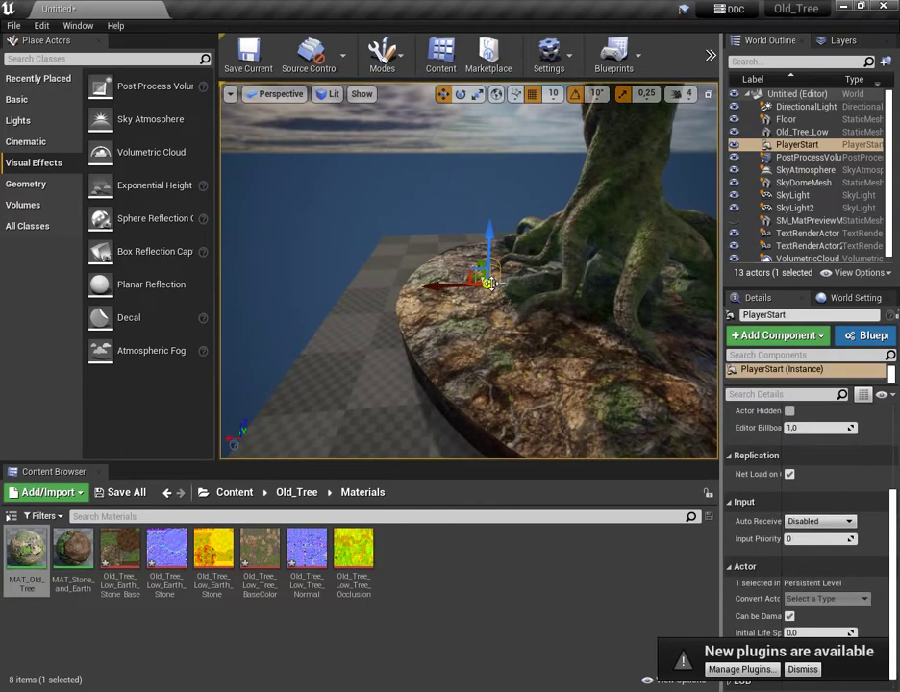
left_click_drag(312, 288, 292, 291)
right_click_drag(292, 290, 414, 327)
Examine the roots and the stones on the ground at close range and from different sides.
left_click(520, 207)
scroll(469, 270, "up", 6)
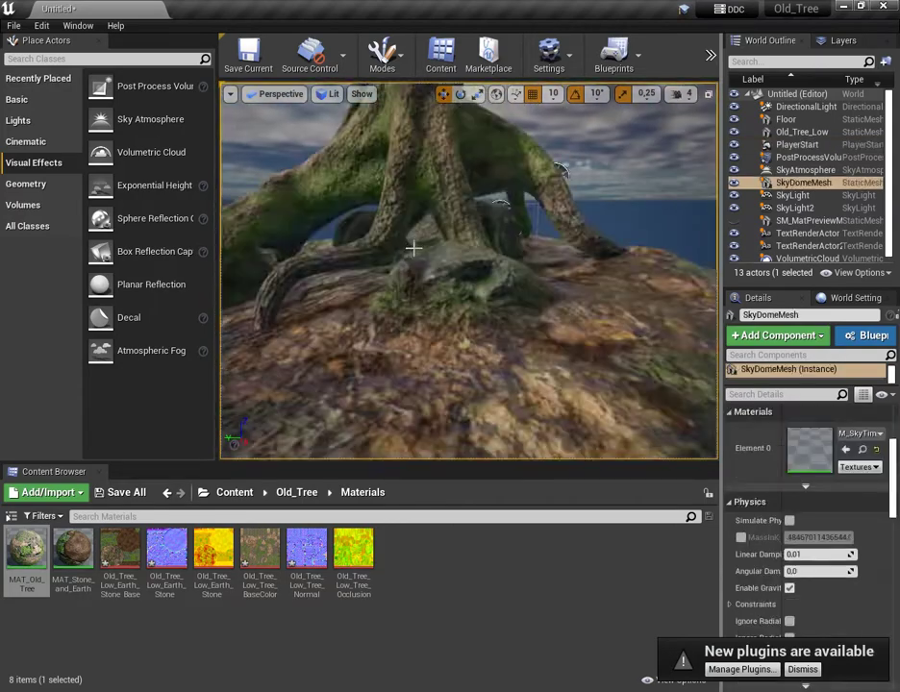
scroll(468, 270, "down", 6)
right_click_drag(468, 270, 452, 240)
scroll(377, 340, "up", 3)
scroll(377, 340, "down", 6)
right_click_drag(377, 340, 337, 288)
scroll(377, 340, "up", 8)
scroll(363, 245, "down", 4)
scroll(513, 235, "up", 5)
right_click_drag(520, 236, 423, 231)
scroll(520, 237, "down", 5)
scroll(580, 257, "down", 4)
Select the SkyLight and examine how the trunk, branches and base are lit from all sides.
left_click(790, 196)
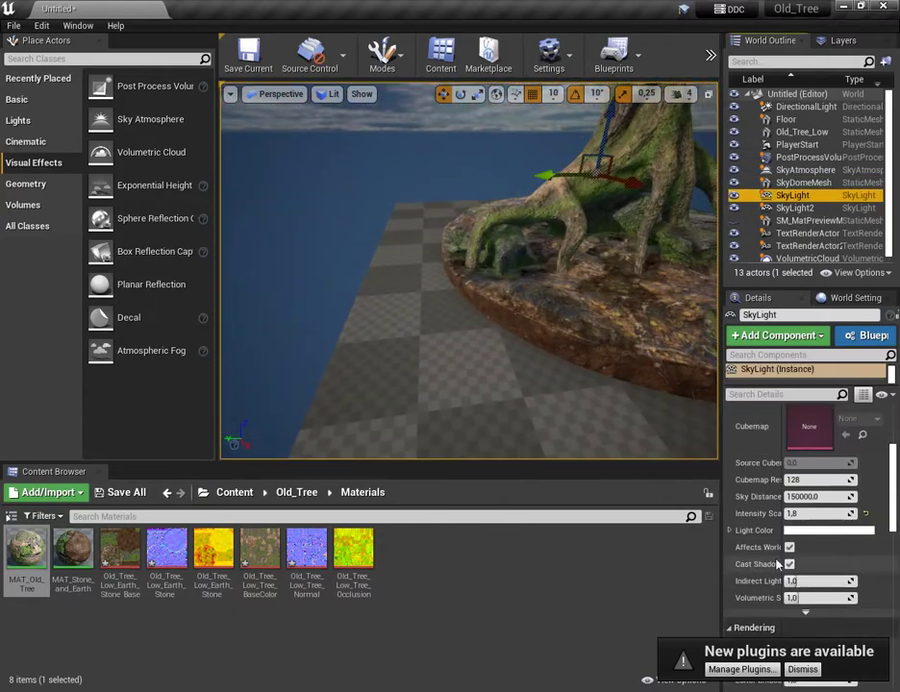
scroll(496, 289, "up", 4)
right_click_drag(496, 288, 509, 353)
scroll(520, 310, "down", 5)
scroll(521, 309, "up", 2)
scroll(482, 338, "up", 3)
scroll(509, 353, "down", 5)
scroll(557, 285, "down", 4)
scroll(557, 396, "up", 6)
right_click_drag(557, 396, 524, 351)
left_click_drag(524, 351, 607, 386, "alt")
right_click_drag(606, 386, 548, 315)
left_click_drag(547, 315, 608, 317, "alt")
scroll(537, 357, "down", 5)
scroll(599, 293, "up", 5)
Try a SkyLight Intensity Scale of 3.0 and view the trunk under it.
left_click(820, 515)
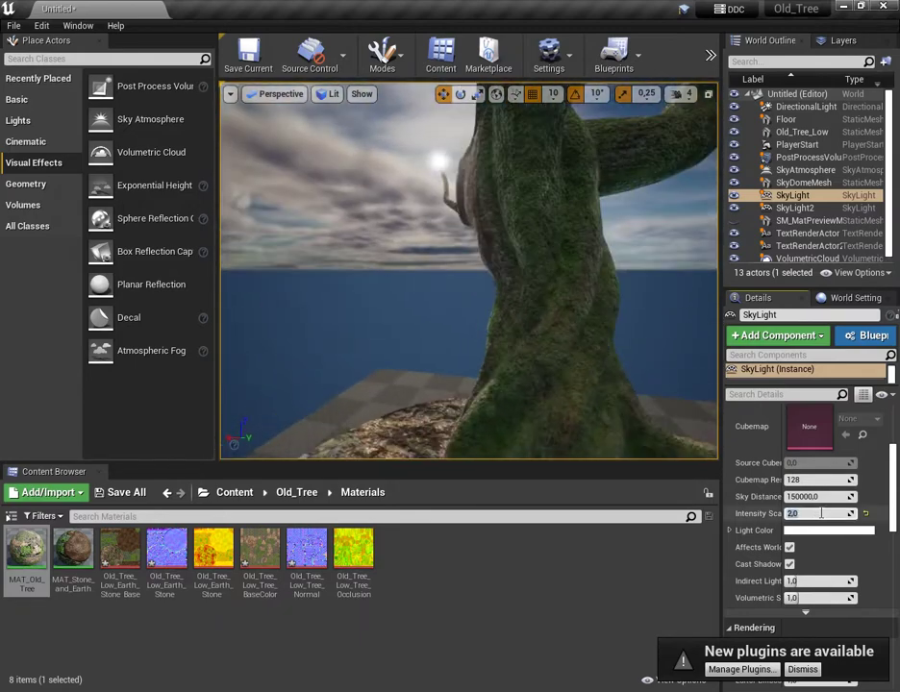
type("3")
key("Return")
scroll(669, 445, "down", 5)
left_click_drag(669, 444, 654, 423, "alt")
right_click_drag(544, 275, 548, 240)
left_click(597, 289)
left_click_drag(596, 288, 557, 284, "alt")
Reselect the SkyLight and check the tree's lighting from near and far.
left_click(752, 195)
left_click(740, 182)
left_click(738, 195)
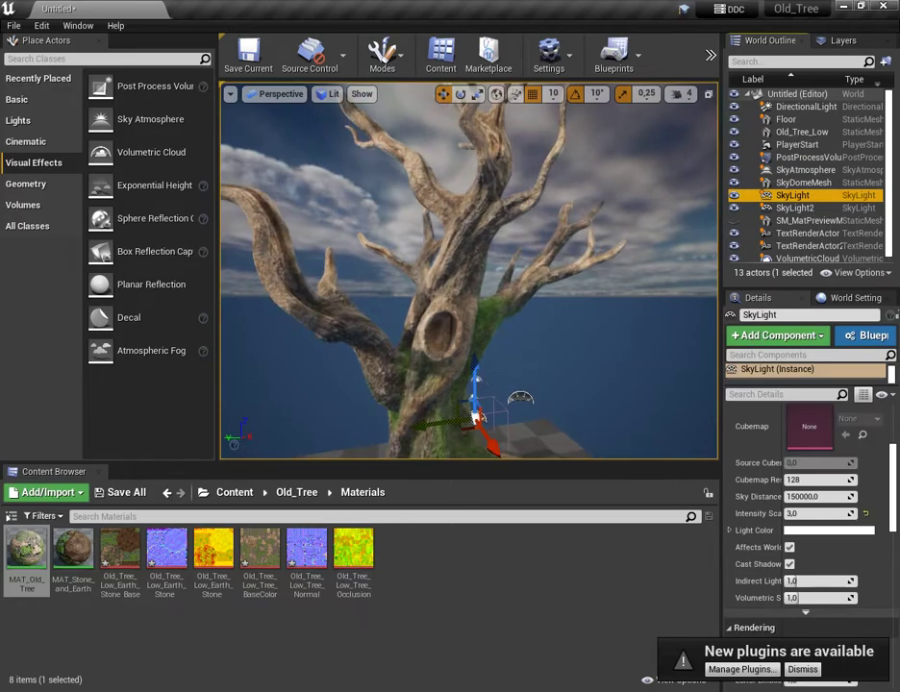
scroll(539, 375, "down", 5)
scroll(470, 289, "up", 10)
right_click_drag(403, 291, 414, 318)
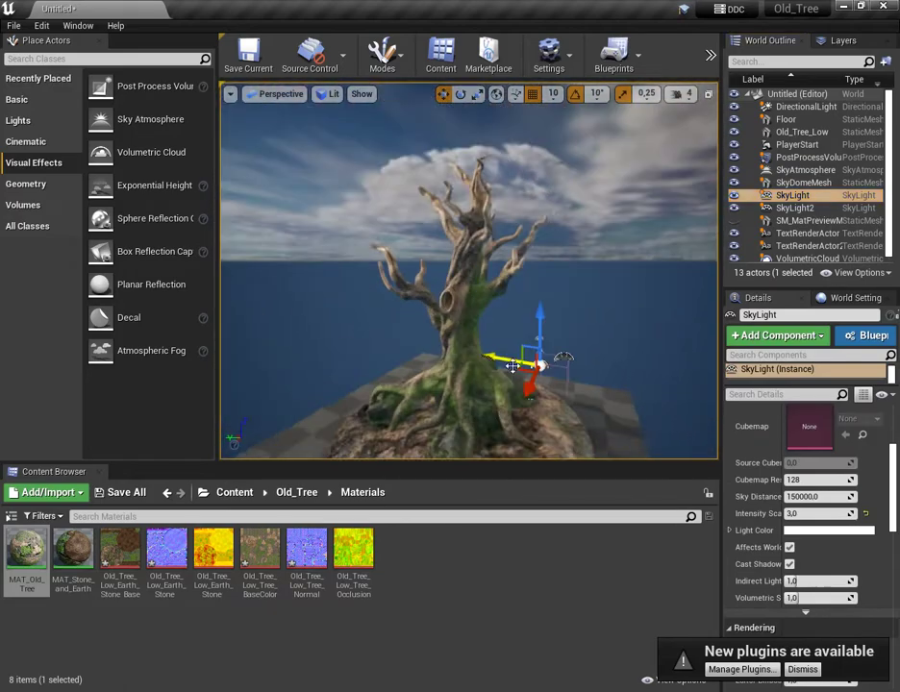
mouse_move(469, 288)
right_mouse_down()
mouse_move(452, 332)
mouse_move(462, 298)
right_mouse_up()
Try SkyLight Intensity Scale values of 2.0 and 2.5, then settle on 3.14 and check the tree from both sides.
left_click(809, 513)
type("2")
key("Return")
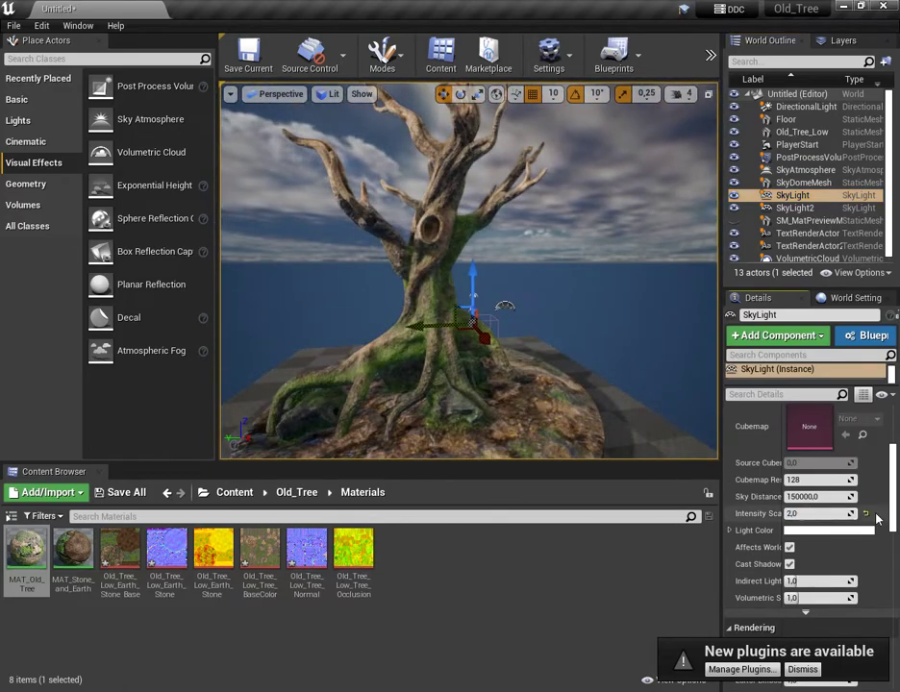
right_click_drag(596, 378, 586, 370)
left_click(808, 513)
type("2")
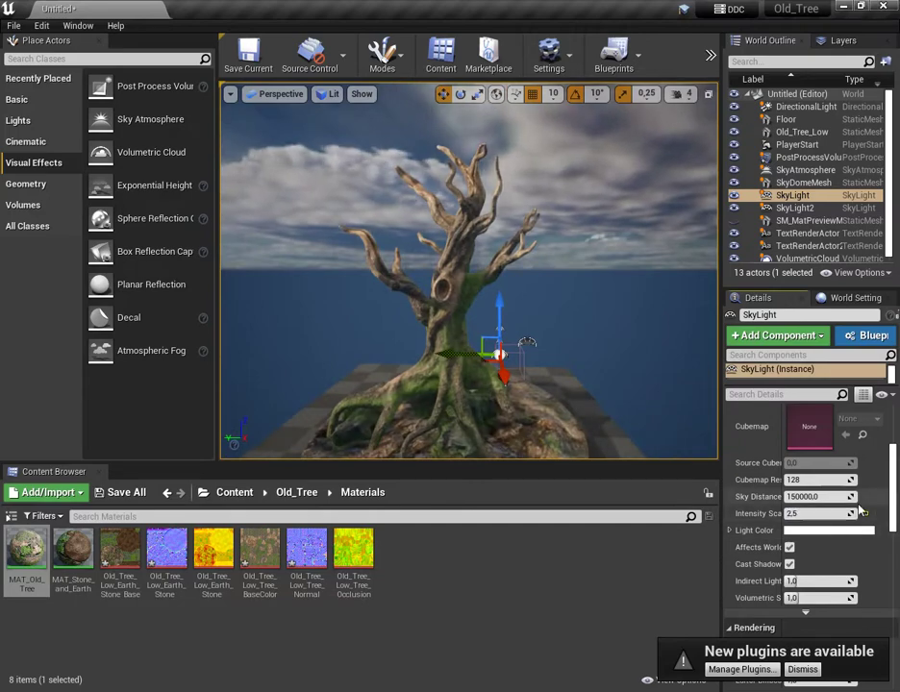
scroll(538, 360, "up", 5)
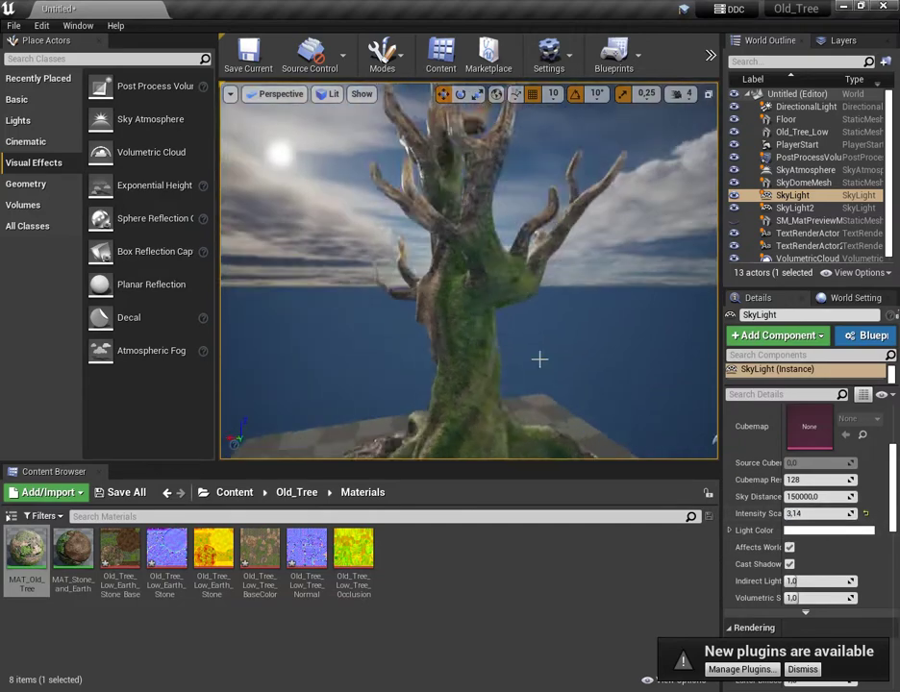
scroll(539, 360, "down", 5)
right_click_drag(538, 360, 492, 351)
right_click_drag(570, 355, 632, 362)
Try deleting the original SkyLight, then undo the deletion.
key("Delete")
left_click(554, 355)
key("ctrl+z")
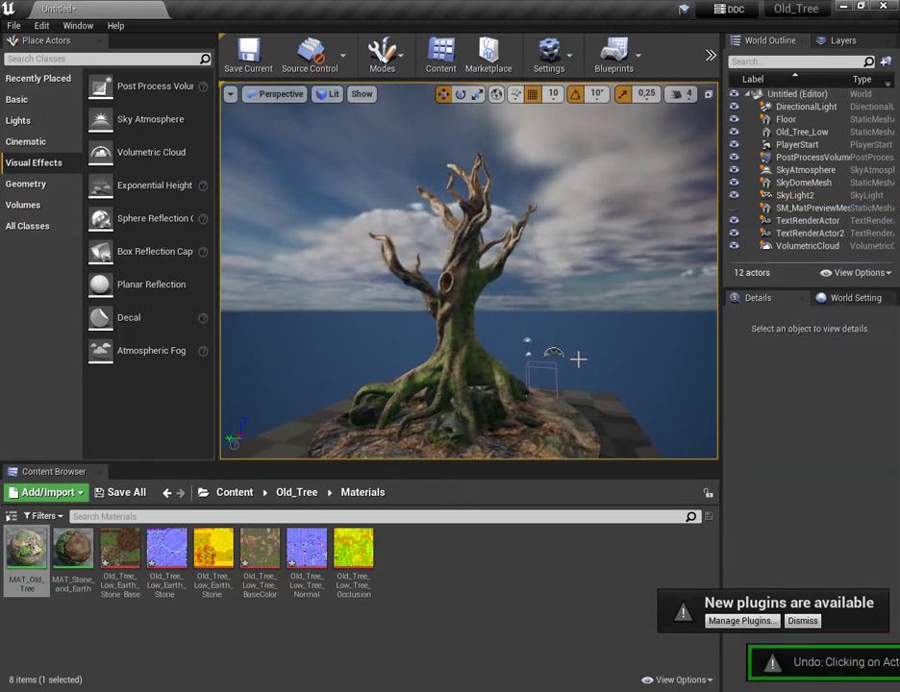
key("ctrl+z")
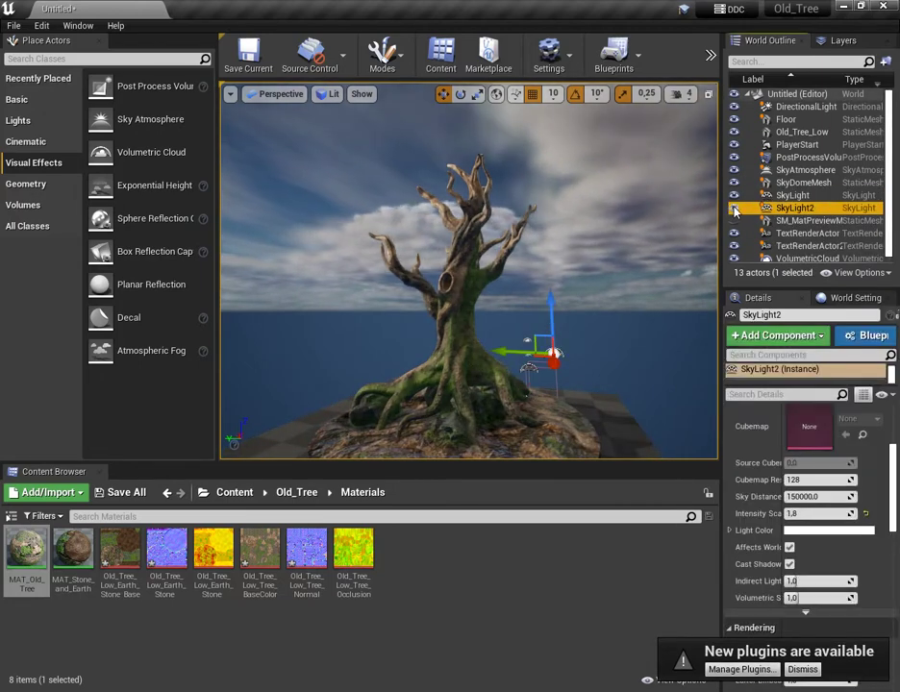
Delete the duplicate SkyLight2 and select the remaining SkyLight.
key("Delete")
left_click(781, 196)
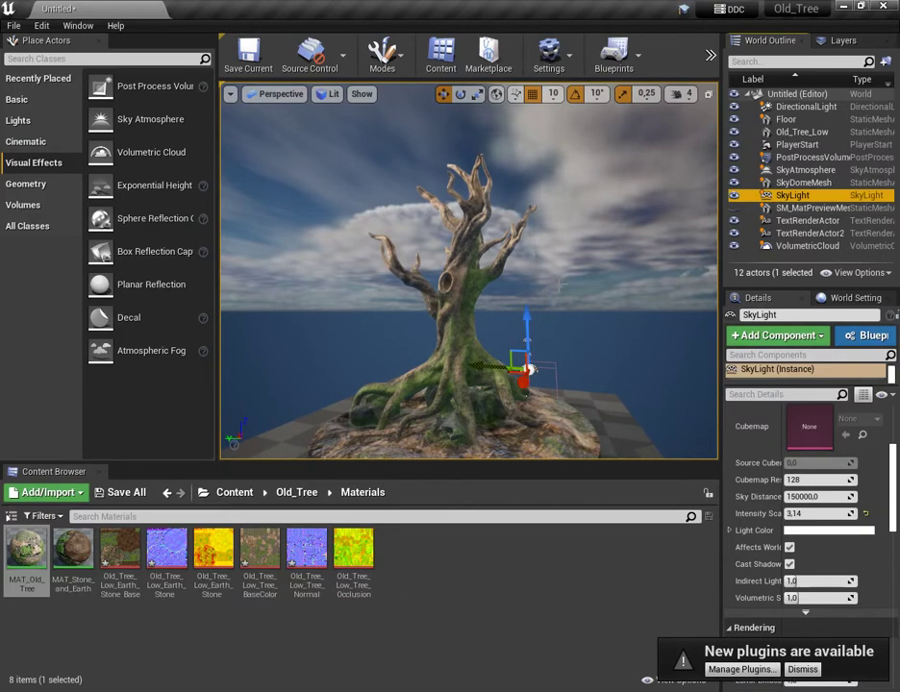
right_click_drag(538, 362, 502, 373)
mouse_move(550, 423)
left_mouse_down("alt")
mouse_move(586, 430)
mouse_move(430, 428)
mouse_move(550, 435)
left_mouse_up("alt")
Select the level's actors one after another, from TextRenderActor2 up to the DirectionalLight, and look over the whole scene.
left_click(550, 435)
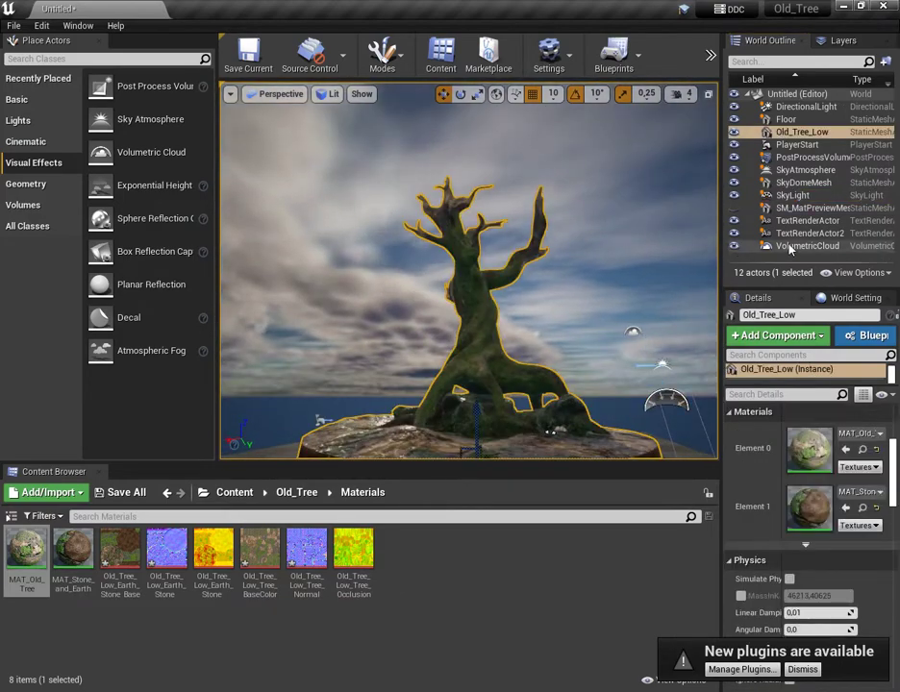
left_click(795, 234)
left_click(796, 209)
left_click_drag(527, 365, 557, 346, "alt")
key("ctrl+z")
left_click(794, 195)
left_click(798, 183)
left_click(800, 170)
left_click(800, 158)
left_click(800, 146)
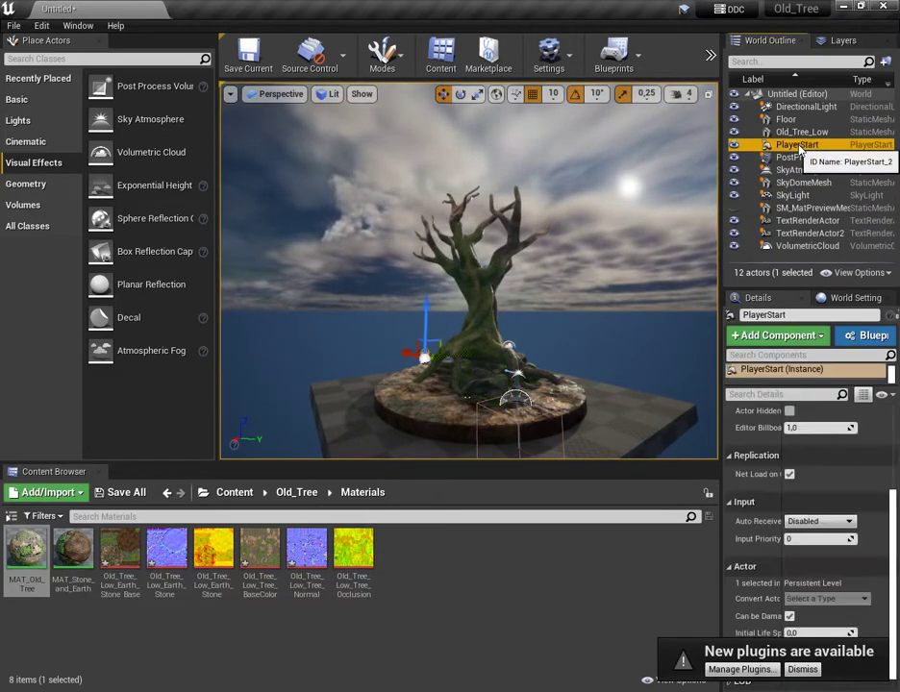
left_click(804, 132)
left_click(807, 119)
left_click(807, 108)
left_click_drag(468, 348, 450, 335, "alt")
left_click(376, 344)
scroll(376, 343, "up", 5)
scroll(600, 339, "down", 5)
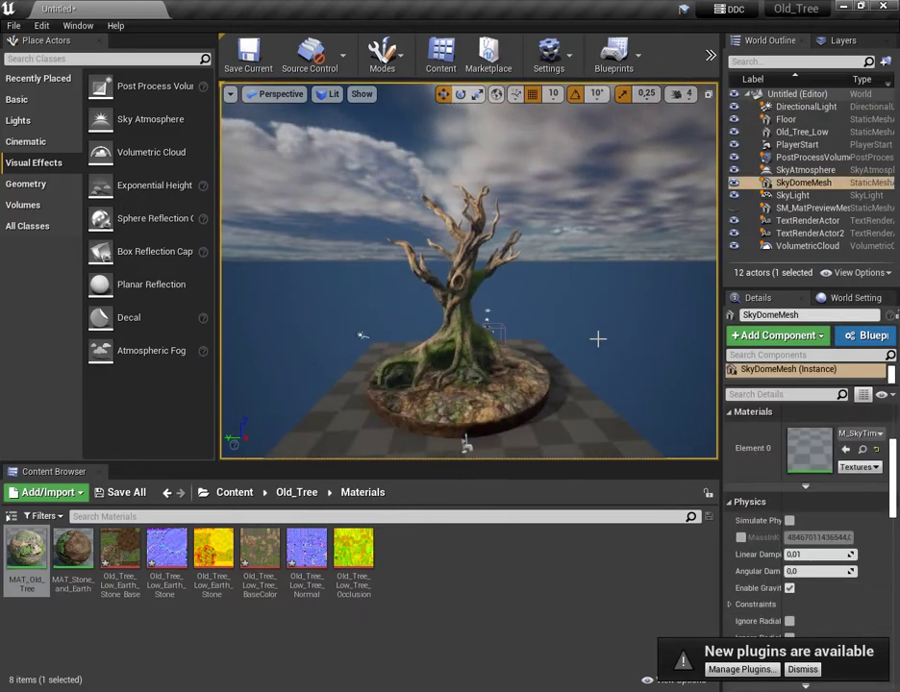
Examine the tree and its base from several sides and distances, with the DirectionalLight, SkyLight and sky dome selected in turn.
scroll(601, 340, "up", 2)
left_click(744, 108)
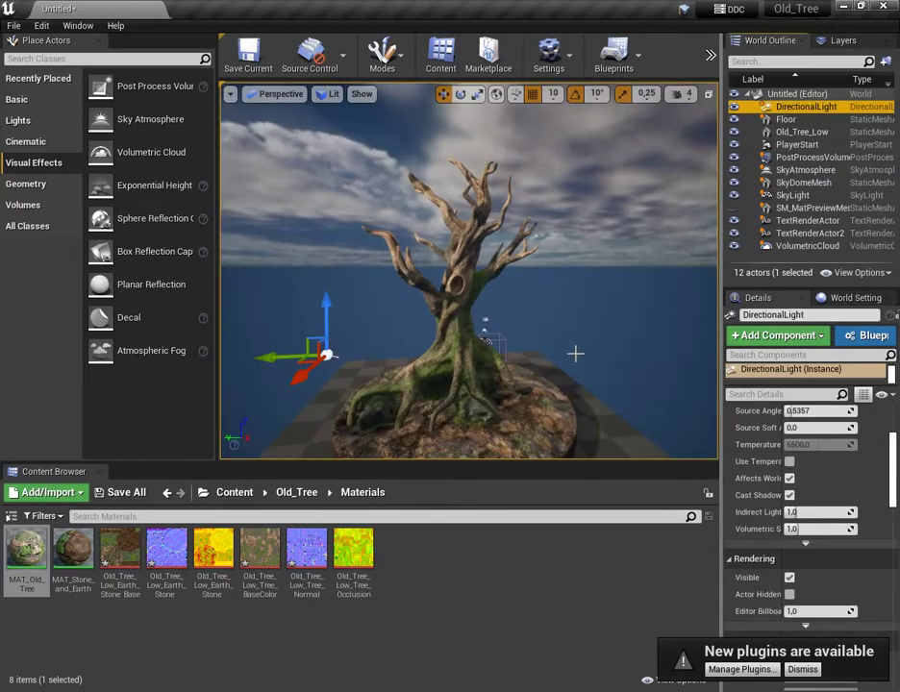
left_click(793, 195)
scroll(546, 301, "up", 2)
mouse_move(546, 301)
left_mouse_down("alt")
mouse_move(546, 385)
mouse_move(531, 306)
left_mouse_up("alt")
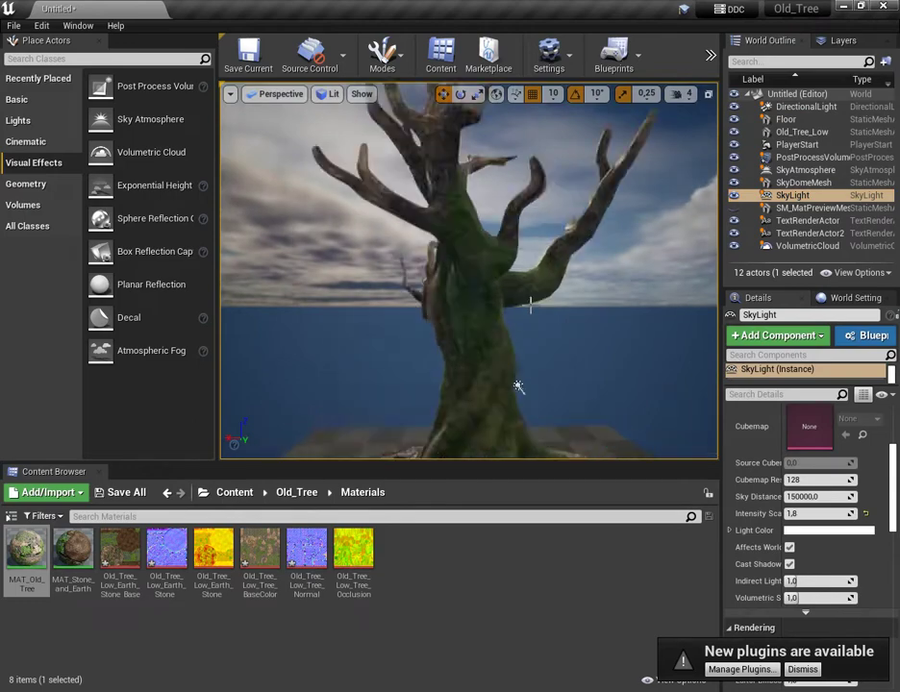
scroll(524, 289, "up", 4)
scroll(522, 285, "down", 5)
left_click_drag(522, 252, 568, 332, "alt")
scroll(497, 285, "down", 3)
scroll(497, 286, "up", 1)
scroll(535, 218, "up", 2)
left_click(535, 217)
scroll(610, 262, "down", 3)
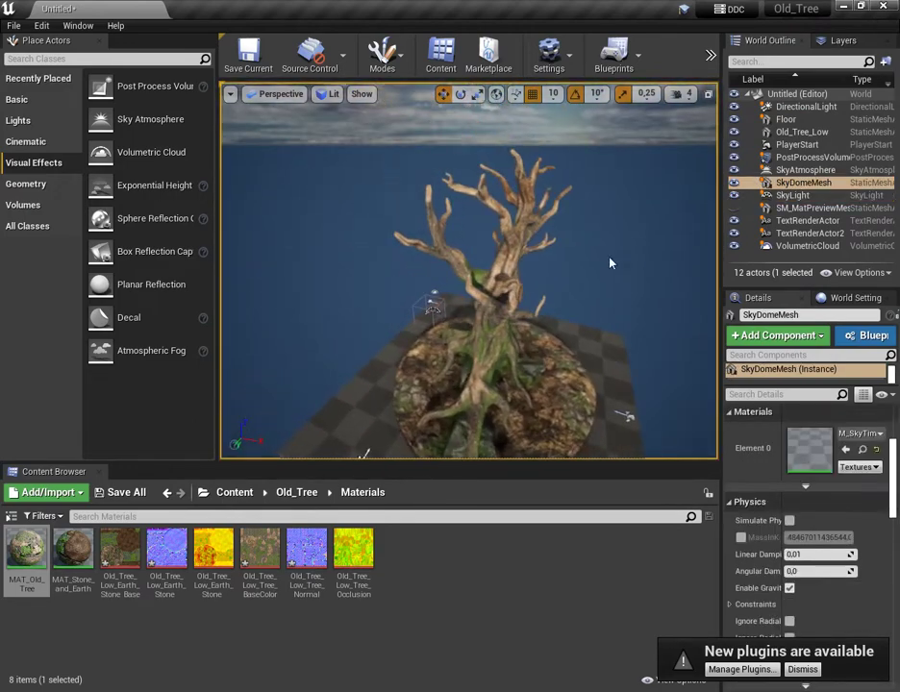
left_click_drag(610, 262, 608, 241, "alt")
left_click_drag(522, 348, 562, 272, "alt")
scroll(524, 352, "up", 3)
scroll(524, 352, "down", 3)
scroll(553, 263, "up", 1)
Place a Point Light beside the tree's upper branches and check its position from the front, side and above.
left_click_drag(174, 122, 428, 248)
left_click_drag(428, 248, 482, 303, "alt")
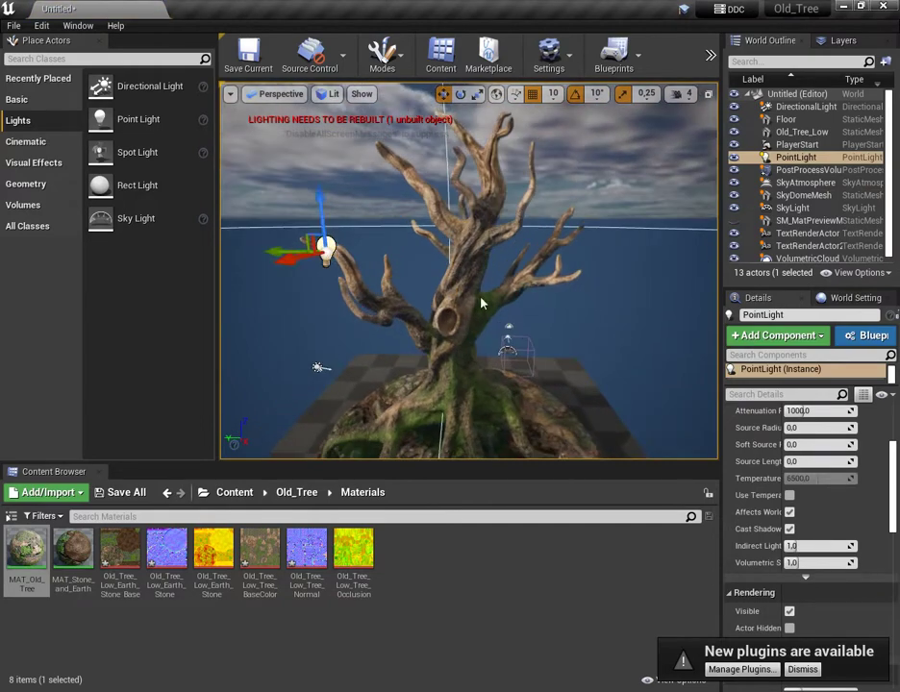
scroll(471, 289, "down", 4)
left_click_drag(423, 183, 408, 248, "alt")
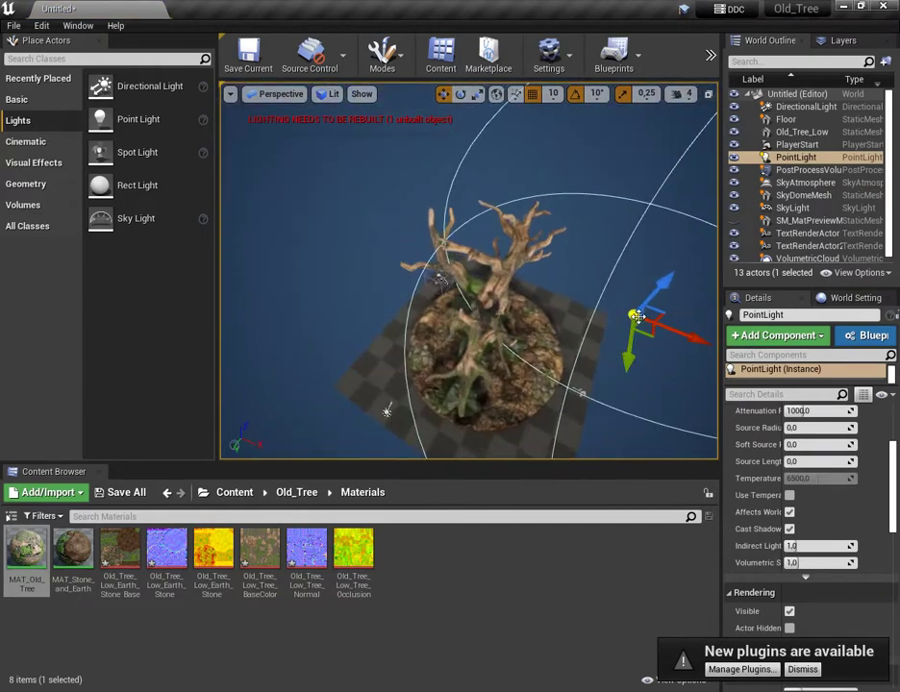
left_click_drag(497, 300, 550, 364, "alt")
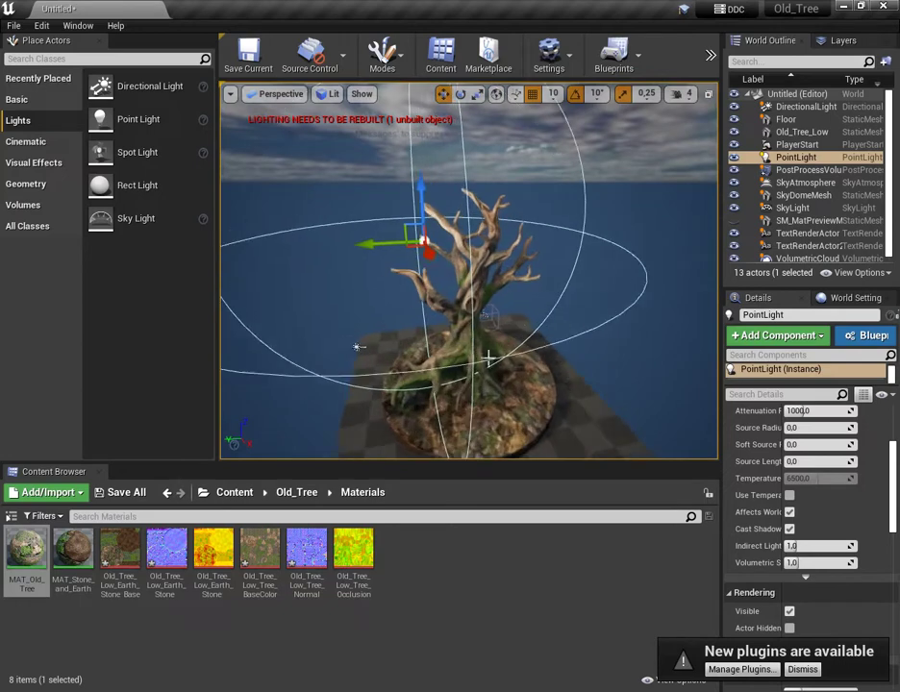
Make the point light Movable and set its Light Color to orange, sRGB FF9300.
scroll(453, 305, "up", 2)
scroll(486, 275, "down", 1)
scroll(797, 458, "up", 5)
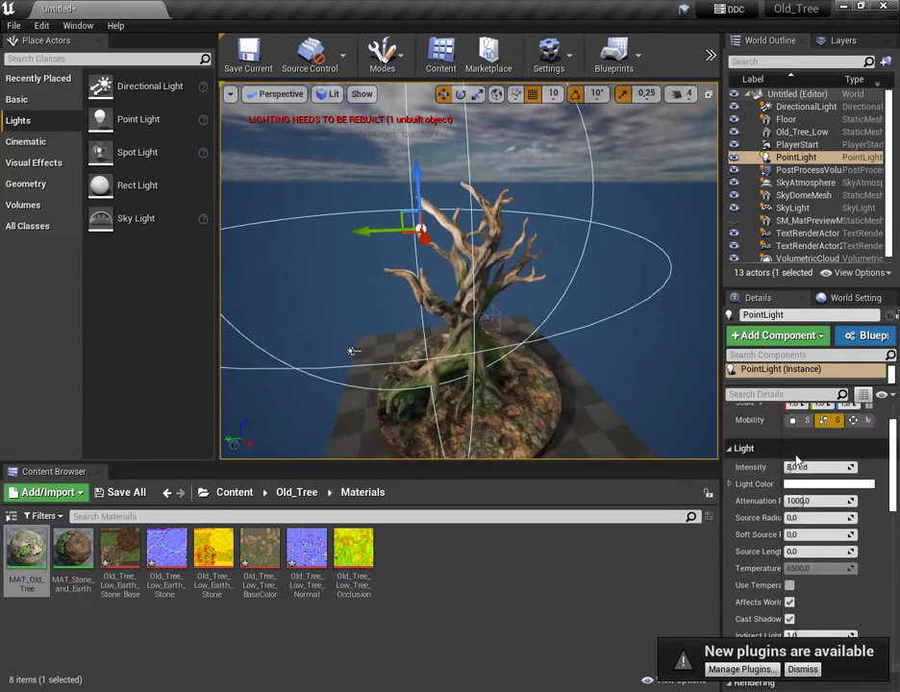
left_click(831, 548)
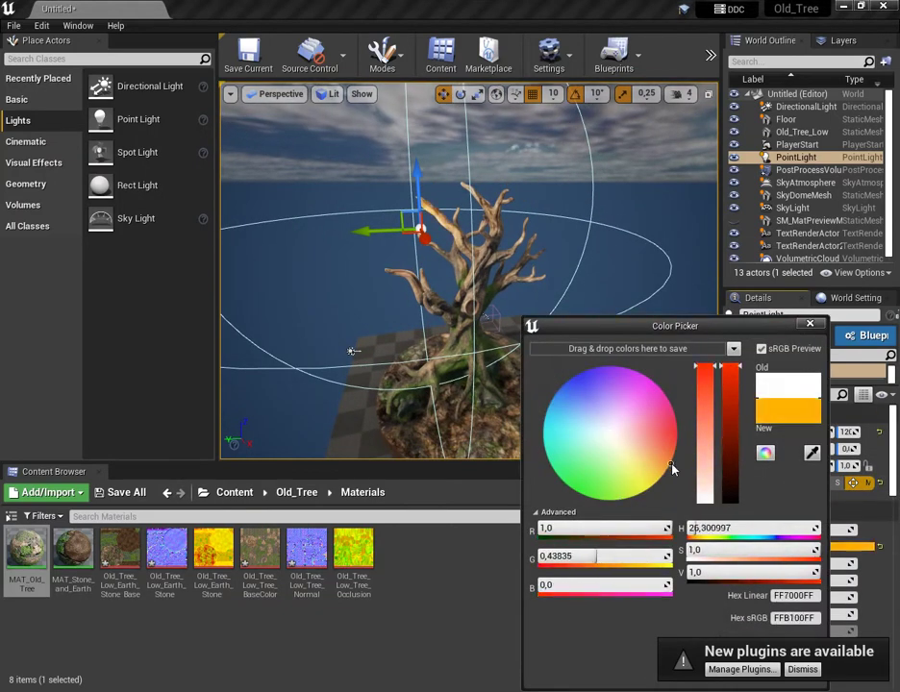
left_click_drag(679, 464, 682, 461)
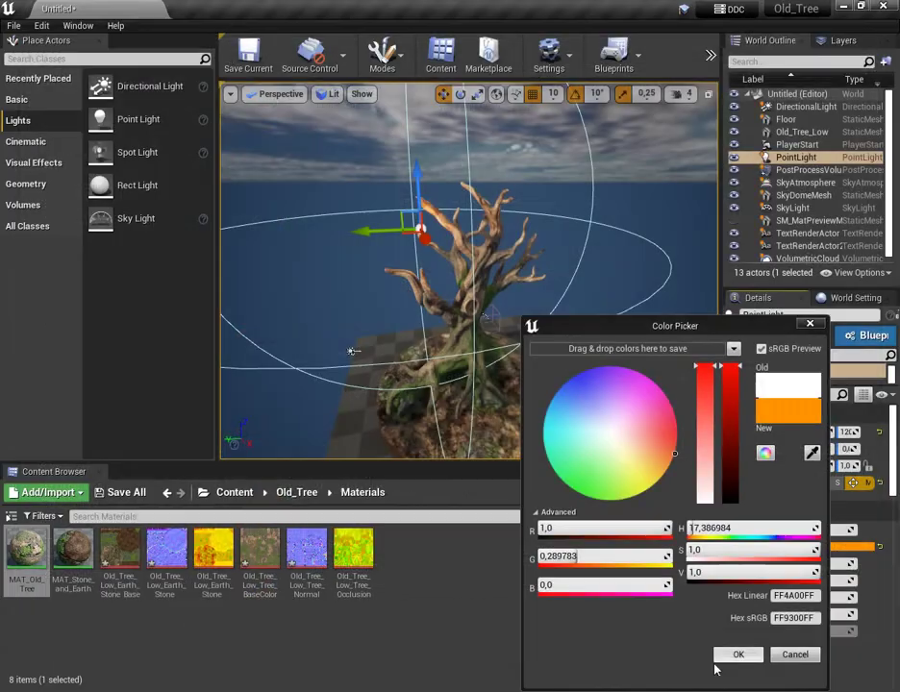
left_click(733, 656)
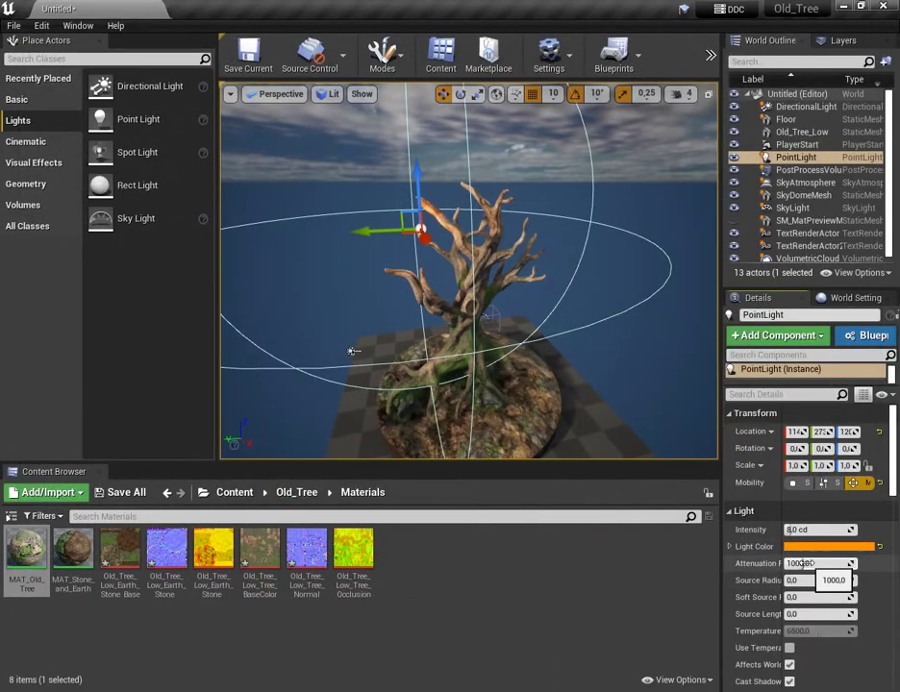
Set the point light's Attenuation Radius to about 1081 and move the light closer to the upper branches.
left_click(641, 201)
right_click_drag(642, 202, 401, 241)
left_click(497, 227)
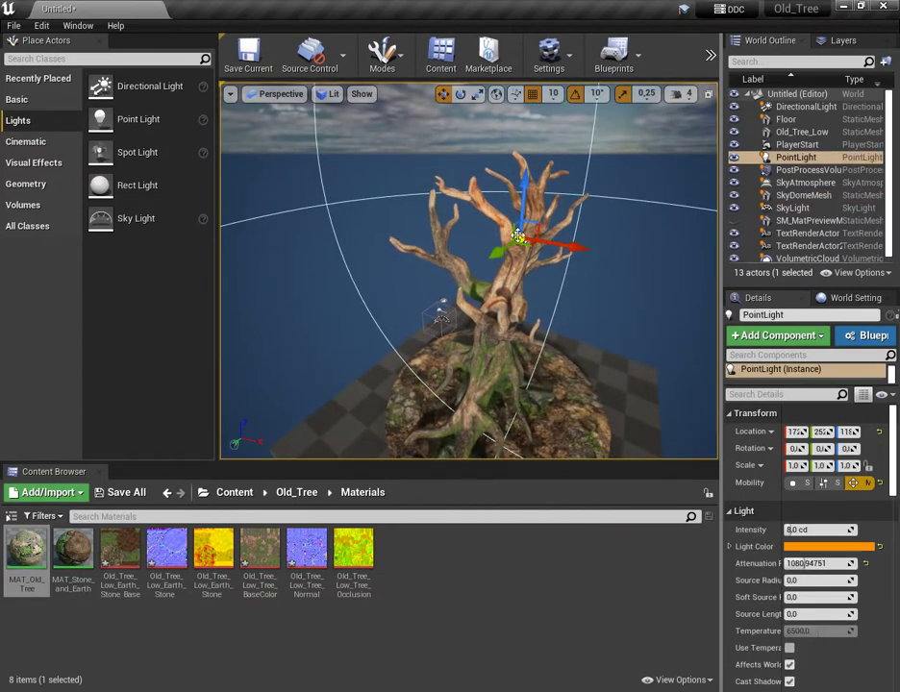
left_click(603, 234)
left_click_drag(604, 234, 538, 295, "alt")
scroll(539, 295, "up", 3)
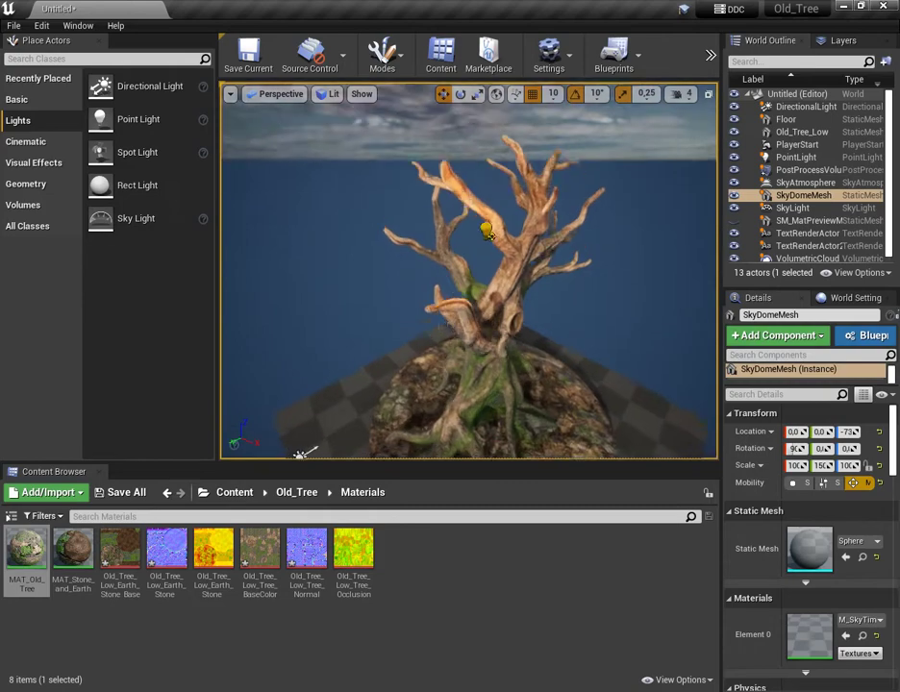
Set the point light's Intensity to 15 cd and reposition it in front of the tree's branches.
left_click(486, 235)
left_click_drag(500, 240, 575, 268, "alt")
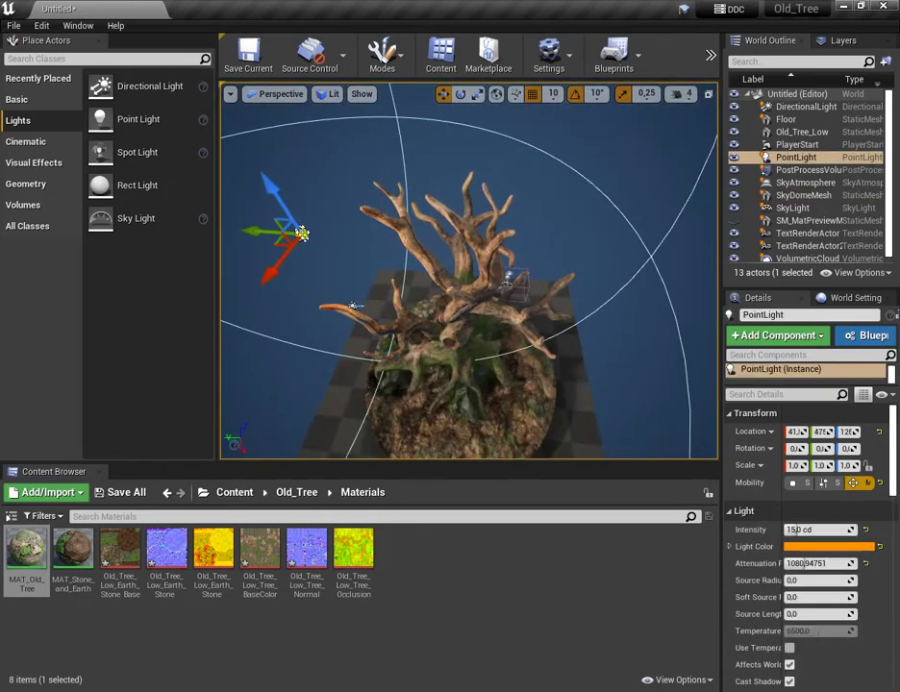
left_click_drag(303, 234, 382, 234)
left_click_drag(404, 245, 401, 182, "alt")
left_click_drag(371, 228, 541, 282, "alt")
left_click_drag(538, 283, 471, 207, "alt")
left_click_drag(512, 294, 544, 327, "alt")
scroll(519, 308, "up", 3)
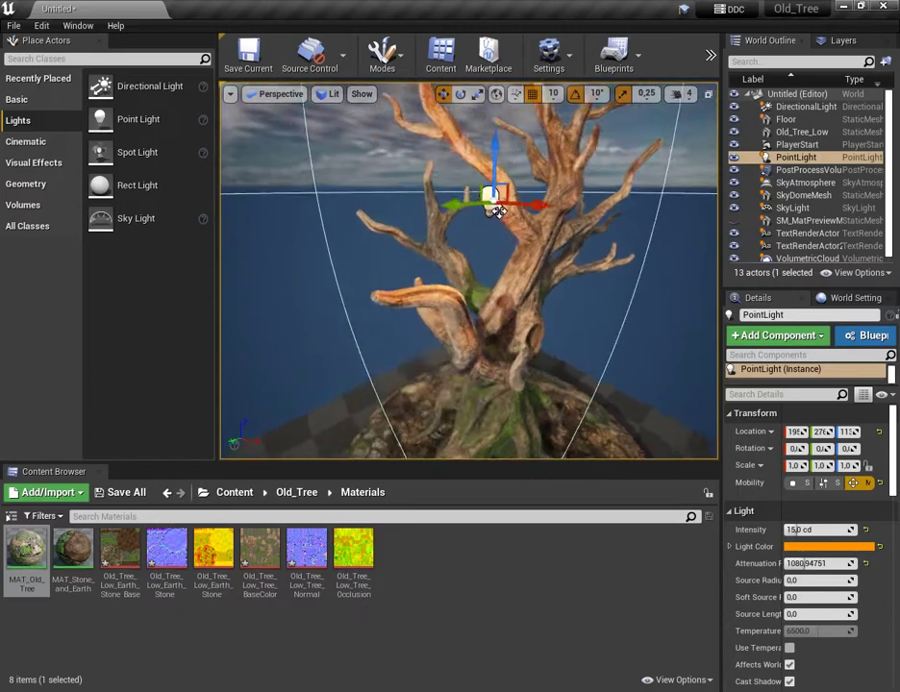
left_click_drag(490, 308, 491, 328, "alt")
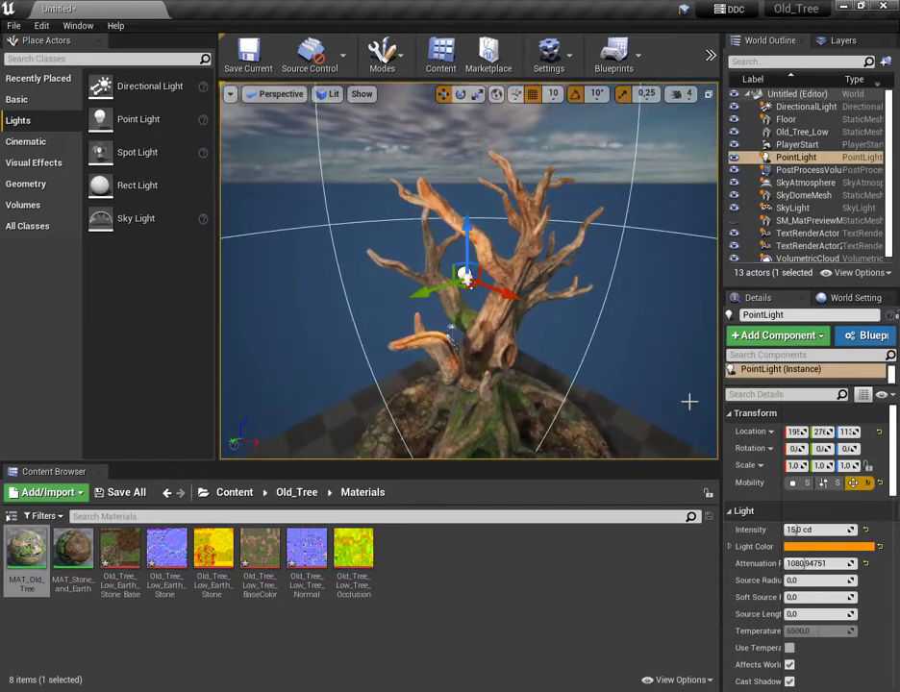
Raise the point light's Intensity to 20 cd and adjust its position around the branches.
left_click_drag(589, 374, 471, 312, "alt")
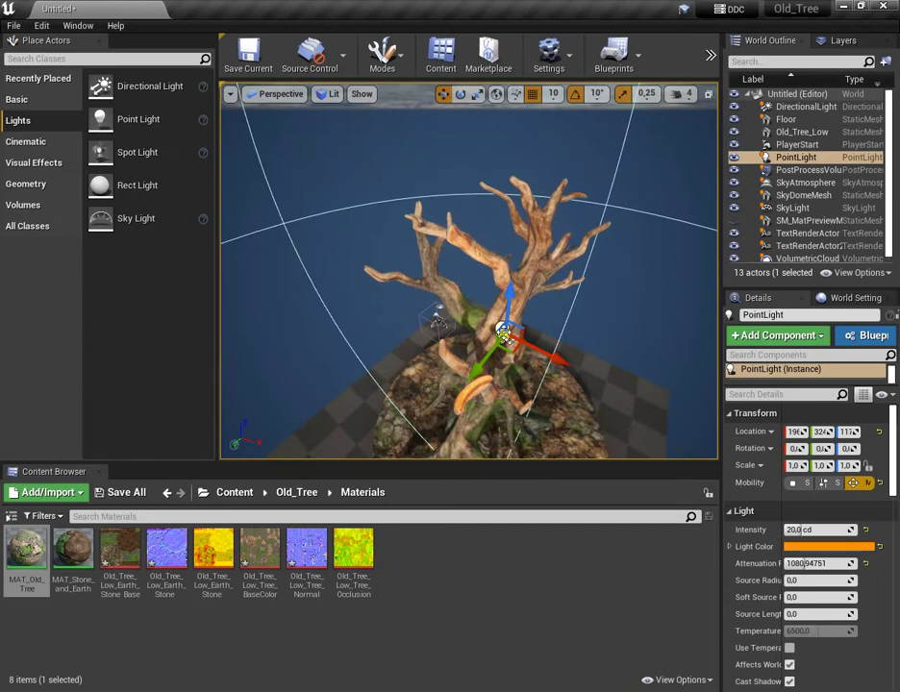
left_click_drag(408, 257, 445, 292)
right_click_drag(446, 292, 460, 375)
right_click_drag(383, 289, 382, 273)
left_click_drag(415, 182, 384, 179)
right_click_drag(392, 201, 404, 288)
left_click_drag(279, 144, 286, 179)
left_click_drag(317, 214, 473, 294)
right_click_drag(444, 241, 364, 274)
Duplicate the orange point light and place the copy on the opposite side of the branches.
left_click(802, 208)
left_click(791, 158)
key("Delete")
left_click(556, 261)
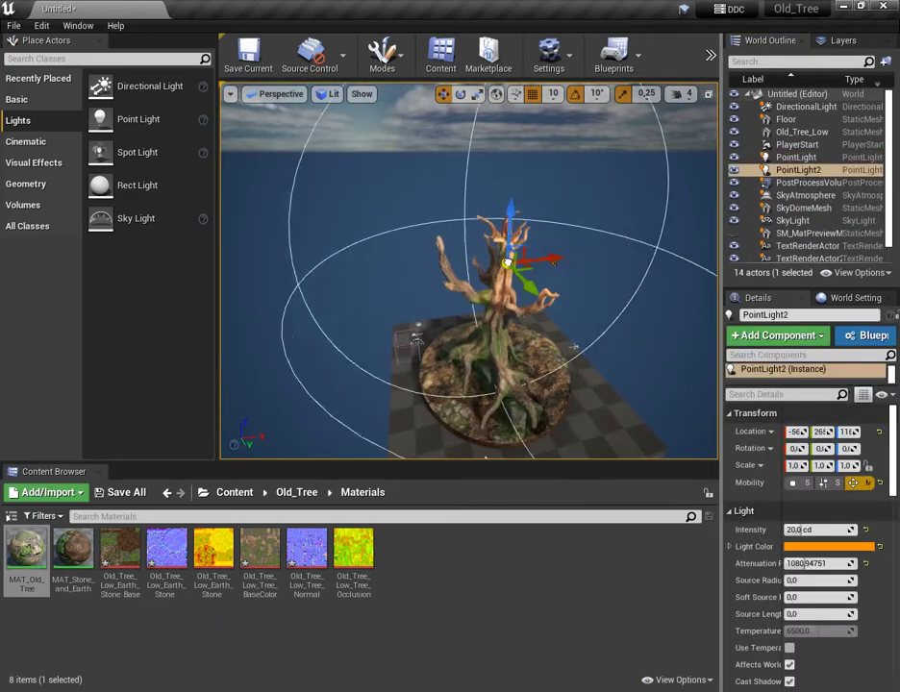
right_click_drag(465, 324, 423, 260)
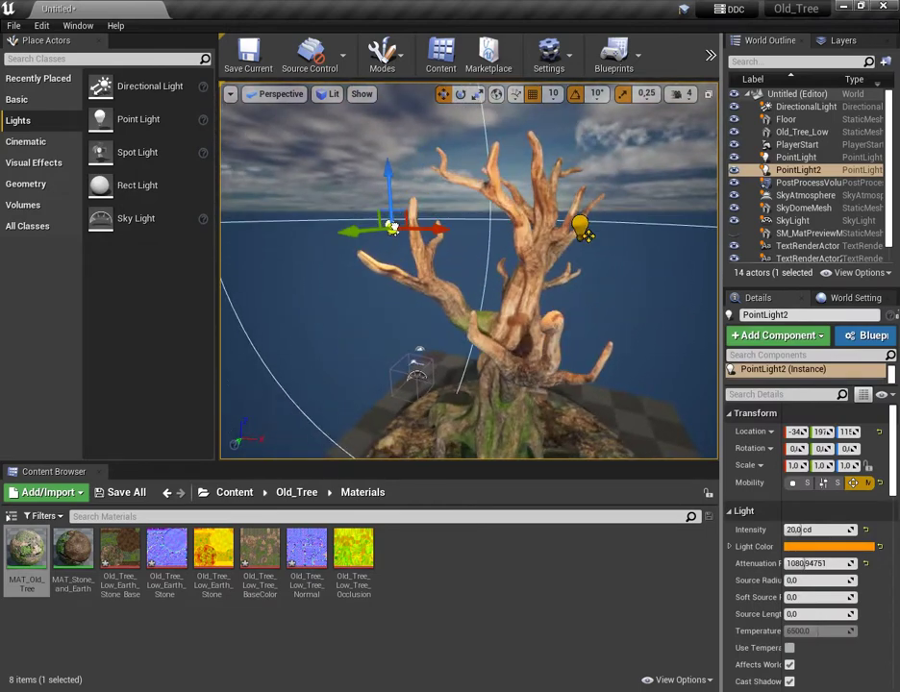
Add a third copy of the orange point light and position it above the tree's crown.
left_click_drag(472, 276, 584, 289, "alt")
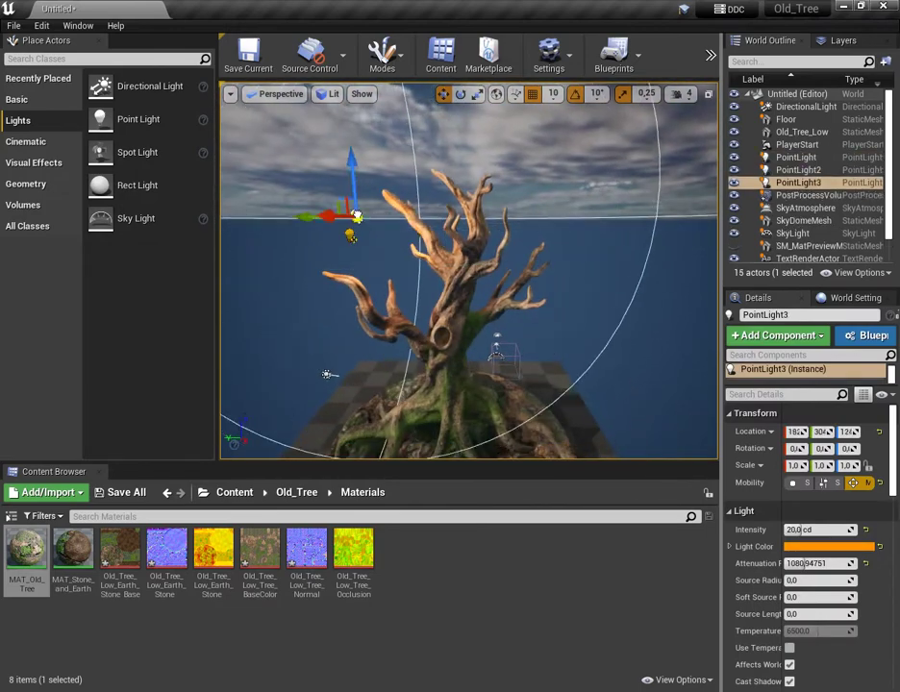
left_click(555, 332)
mouse_move(554, 331)
left_mouse_down("alt")
mouse_move(481, 337)
mouse_move(555, 332)
left_mouse_up("alt")
scroll(555, 332, "up", 3)
mouse_move(372, 229)
left_mouse_down("alt")
mouse_move(413, 229)
mouse_move(372, 229)
left_mouse_up("alt")
Change the Light Color of PointLight, PointLight2 and PointLight3 to a deeper orange of around sRGB FF7600.
left_click(405, 231)
left_click(847, 546)
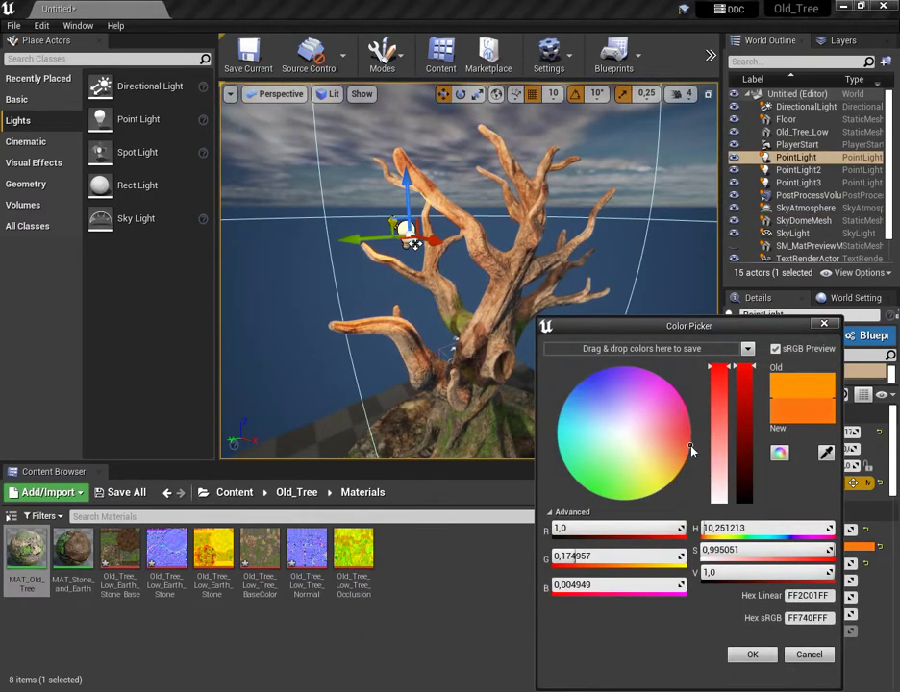
left_click_drag(691, 446, 693, 449)
left_click(752, 655)
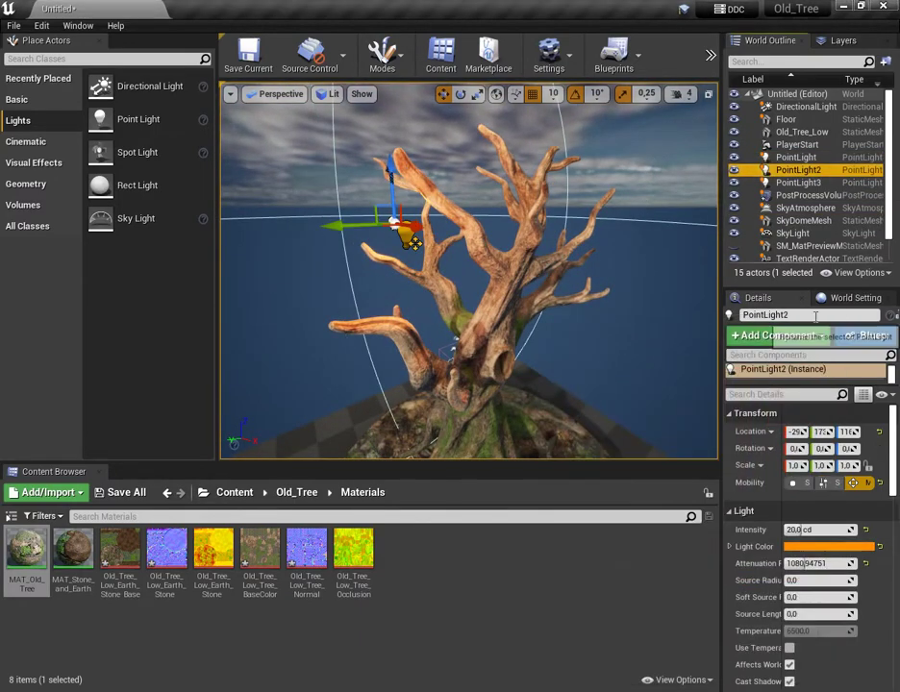
left_click(828, 546)
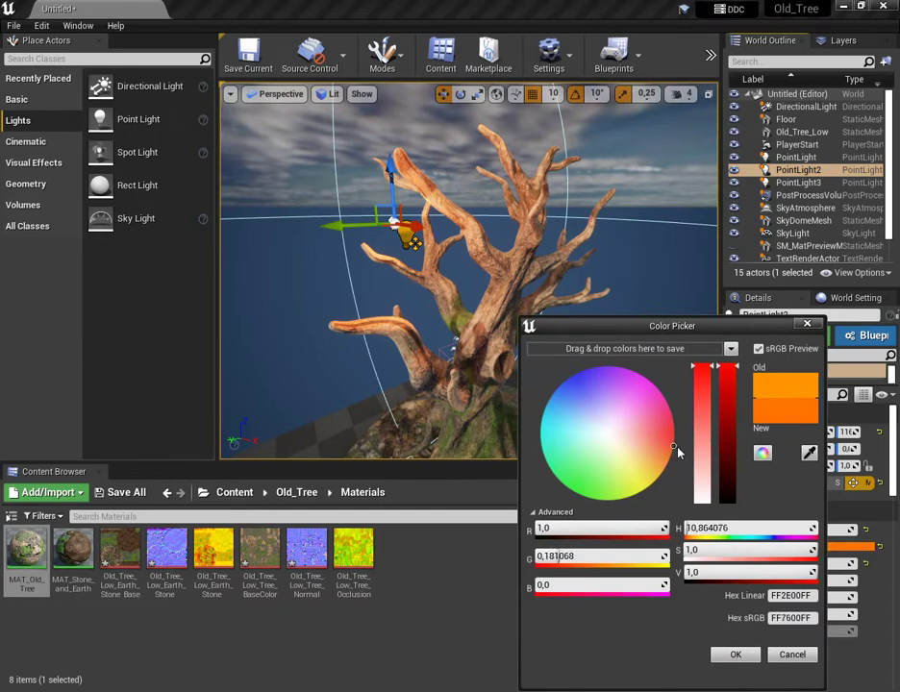
left_click(765, 235)
left_click(803, 548)
left_click(709, 655)
Examine the orange lighting on the tree from behind and up close, checking the point lights one by one.
right_click_drag(577, 289, 346, 294)
left_click(598, 325)
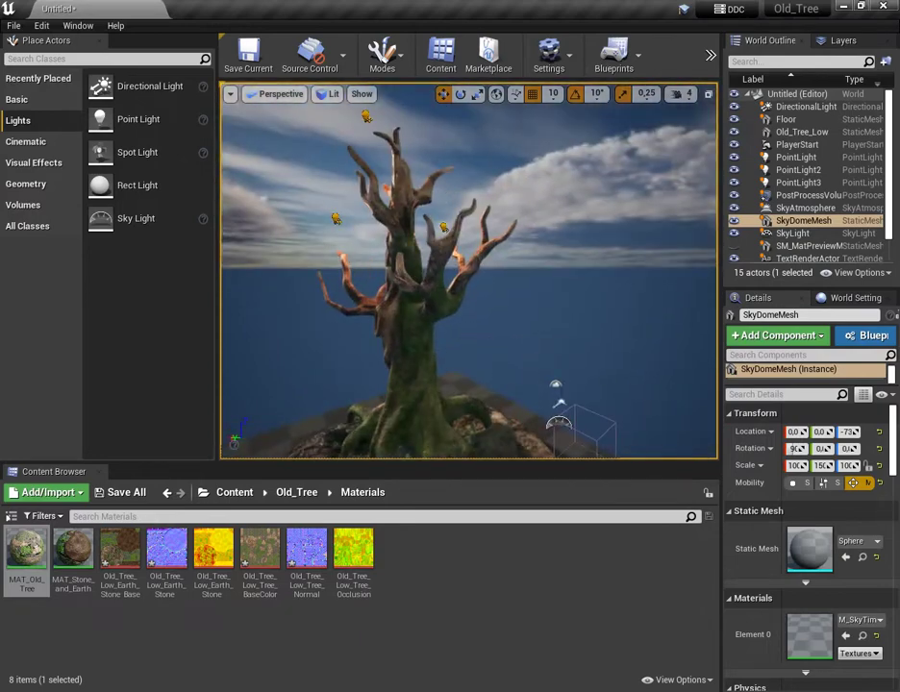
scroll(547, 359, "up", 3)
middle_click_drag(548, 359, 569, 336)
left_click(852, 234)
scroll(836, 574, "down", 2)
scroll(840, 574, "up", 2)
left_click(800, 182)
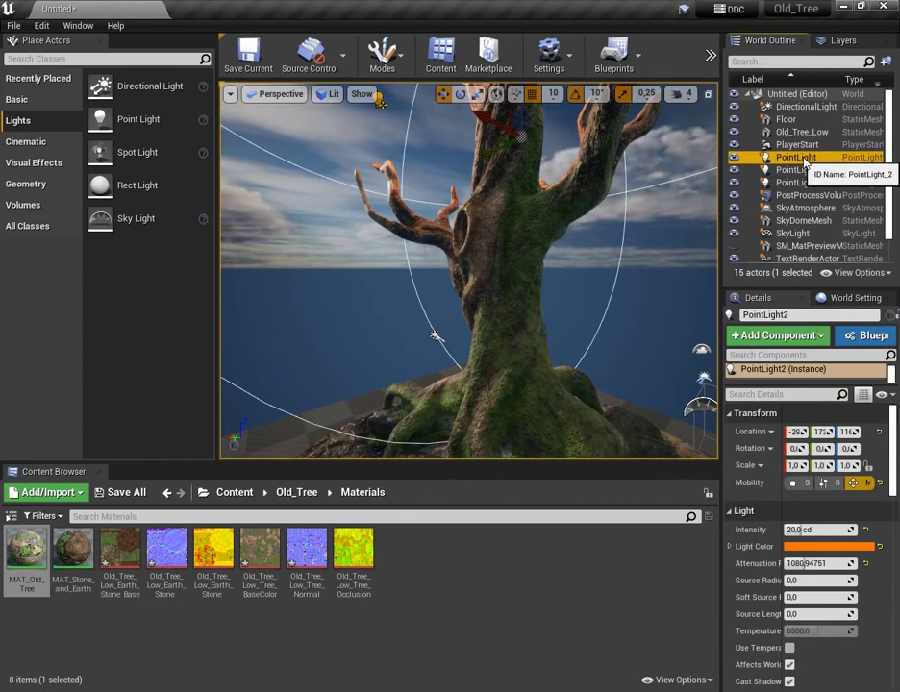
Set the SkyLight's Intensity Scale to 2.5 and check the moss and bark on both sides of the trunk.
left_click(794, 233)
scroll(805, 537, "down", 1)
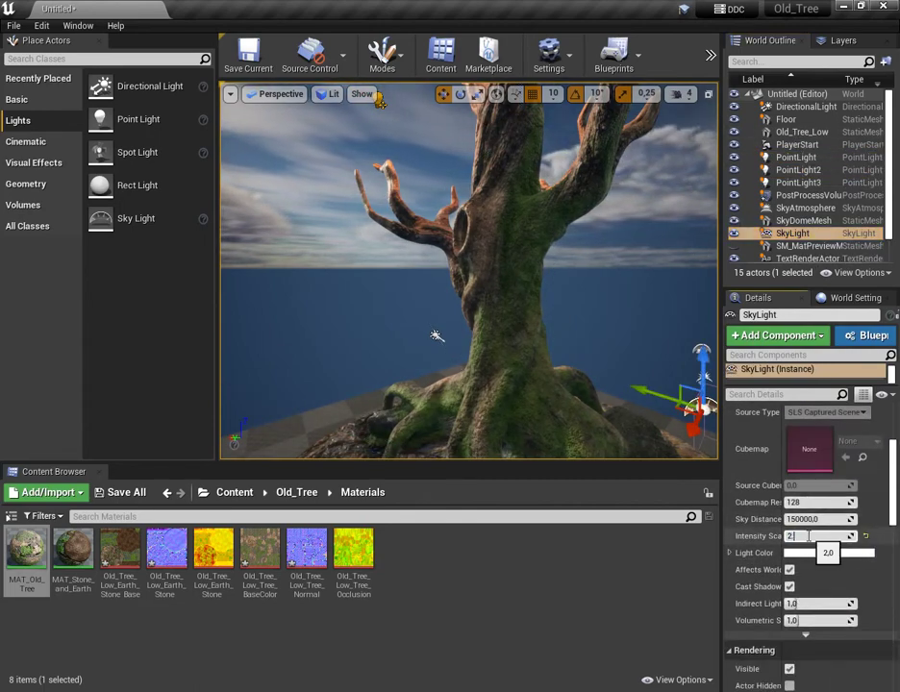
scroll(546, 291, "down", 5)
scroll(546, 292, "up", 4)
left_click(585, 277)
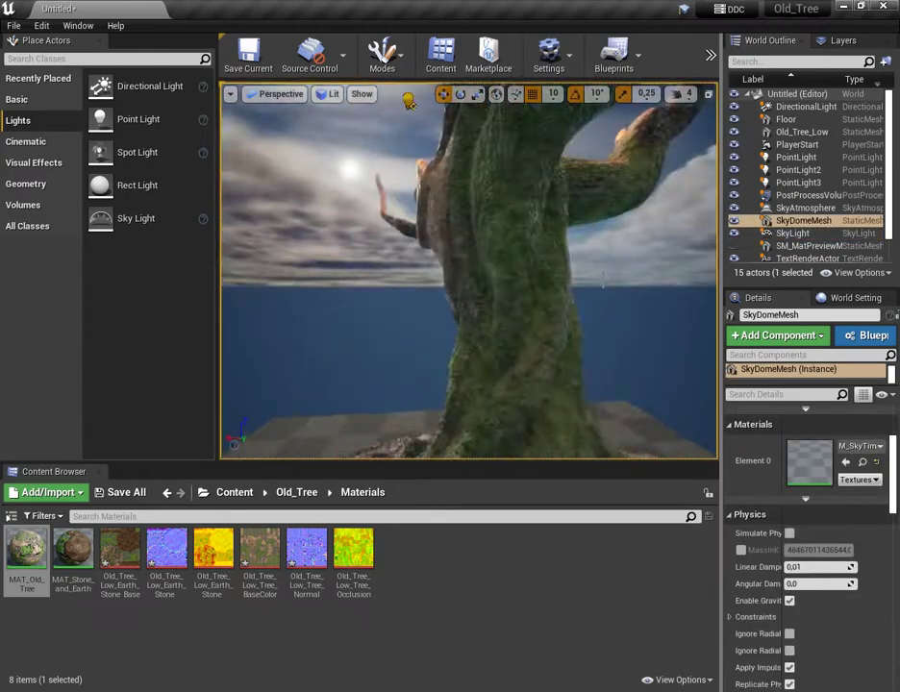
right_click_drag(585, 276, 585, 277)
scroll(435, 281, "down", 5)
left_click_drag(436, 280, 588, 261, "alt")
scroll(541, 265, "up", 4)
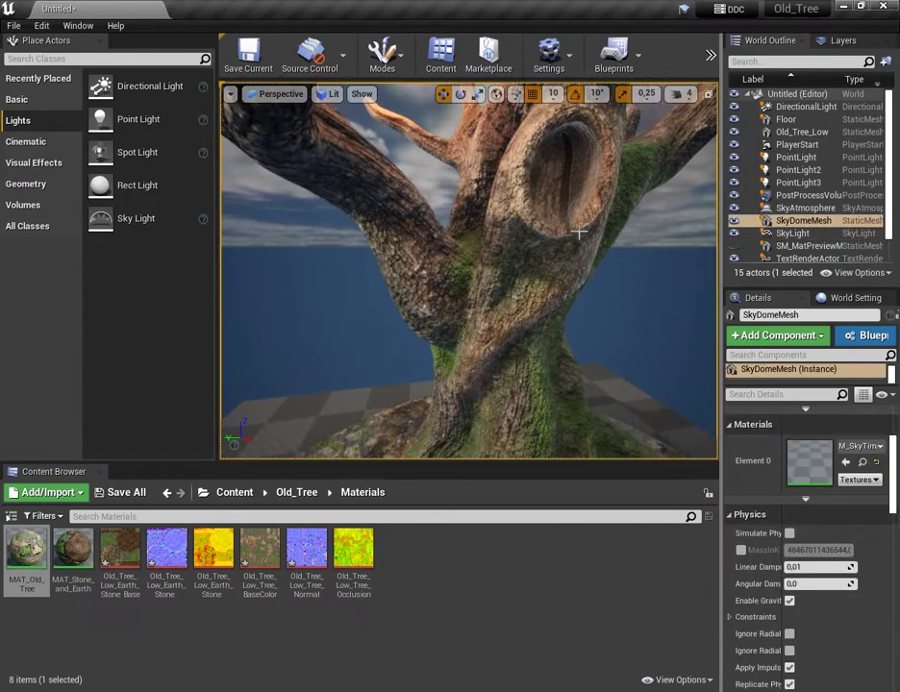
right_click_drag(538, 269, 606, 265)
Try a SkyLight Intensity Scale of 3.0, then return it to 2.5.
left_click(794, 234)
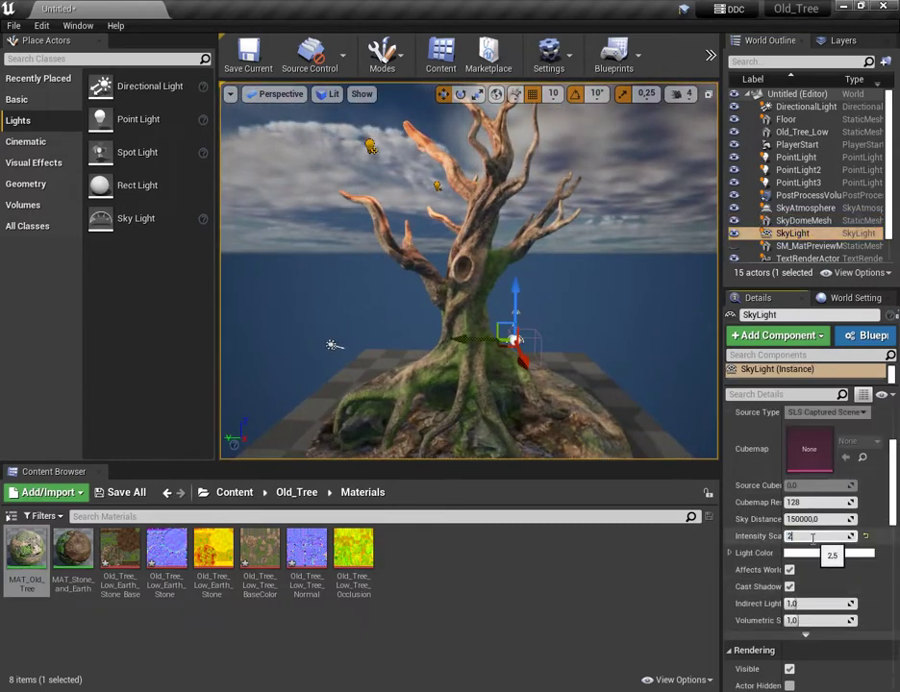
right_click_drag(584, 361, 581, 344)
type("3")
key("Return")
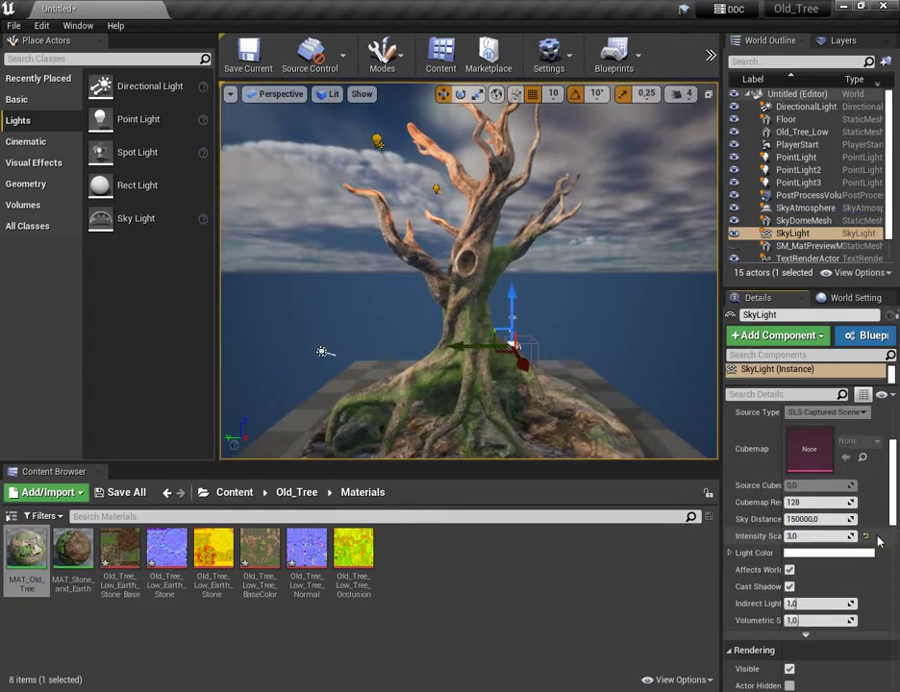
right_click_drag(582, 294, 519, 323)
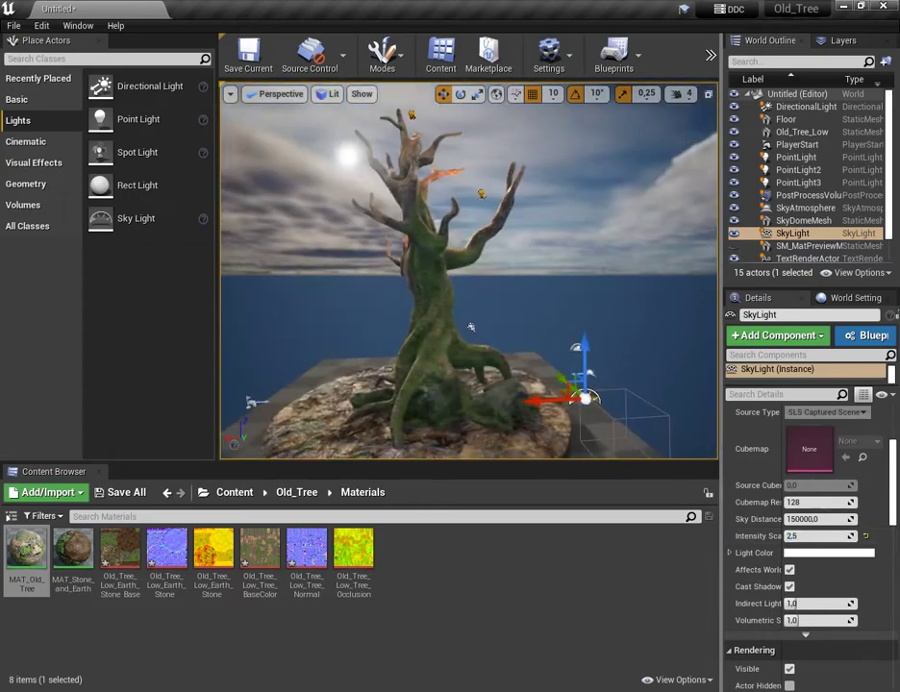
Examine the relit tree from the back and the front, both close up and as a whole.
left_click(582, 293)
right_click_drag(582, 294, 529, 300)
right_click_drag(356, 327, 533, 312)
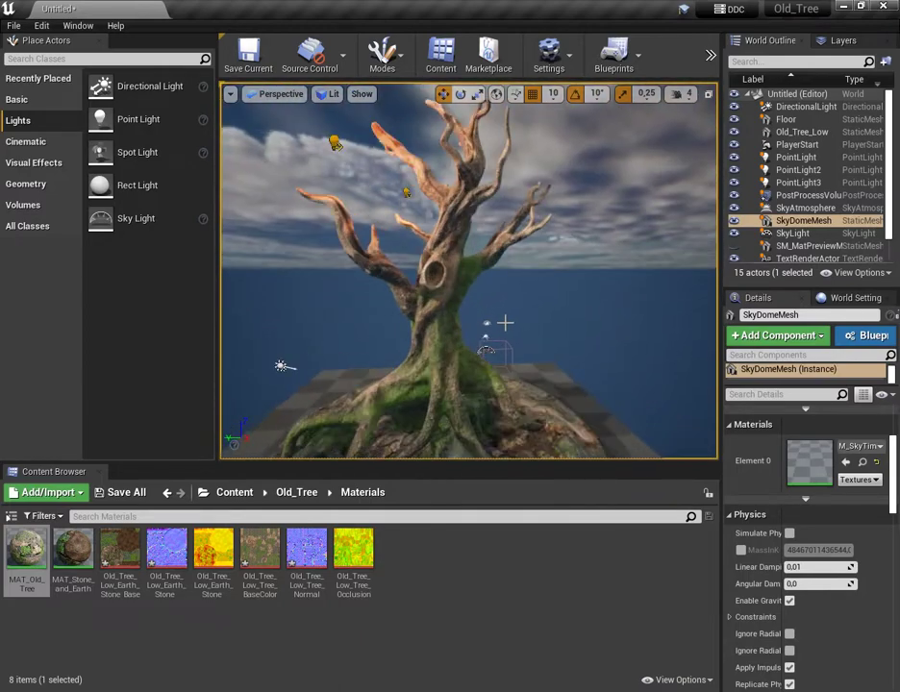
scroll(504, 323, "up", 6)
middle_click_drag(505, 323, 512, 291)
scroll(518, 290, "down", 6)
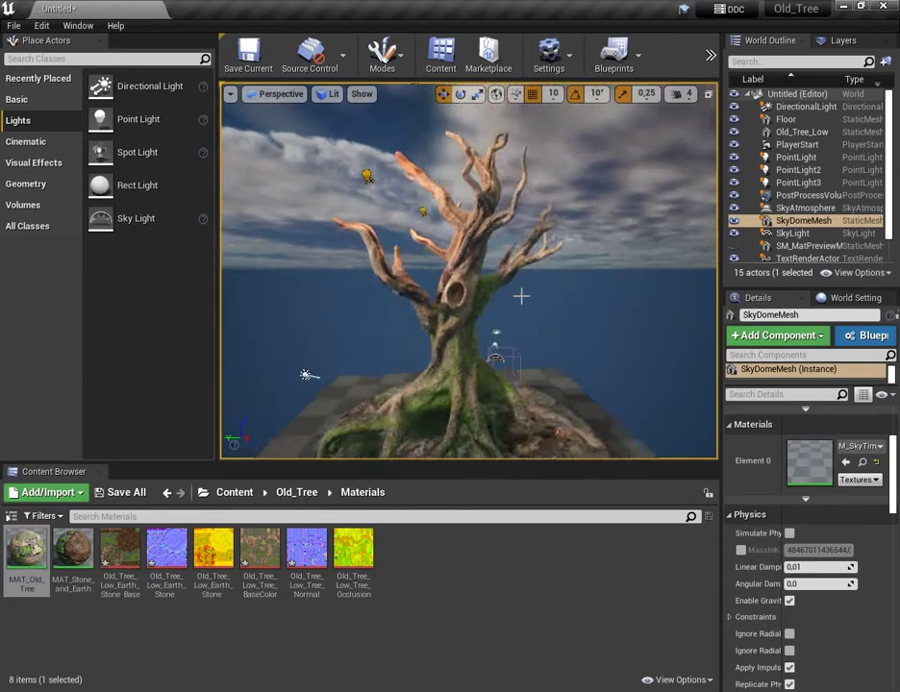
left_click(231, 94)
left_click(550, 292)
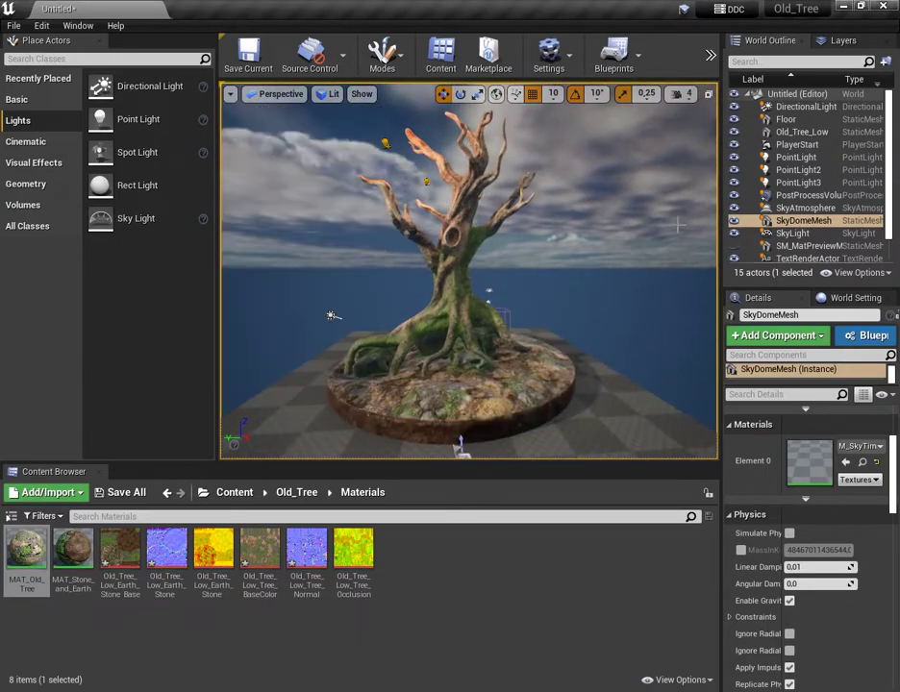
Focus on the Old_Tree_Low mesh and frame the whole tree with its round base from the front.
key("f")
left_click(801, 132)
key("f")
left_click_drag(538, 273, 524, 260, "alt")
right_click_drag(524, 260, 558, 260, "alt")
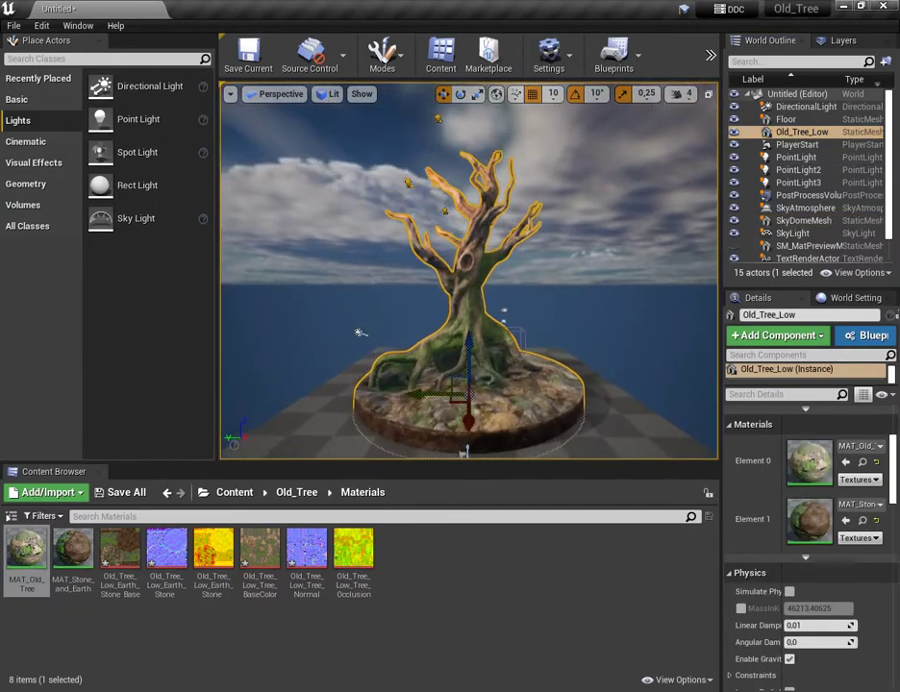
left_click(358, 319)
Try placing a camera actor at the current view of the tree.
left_click(230, 94)
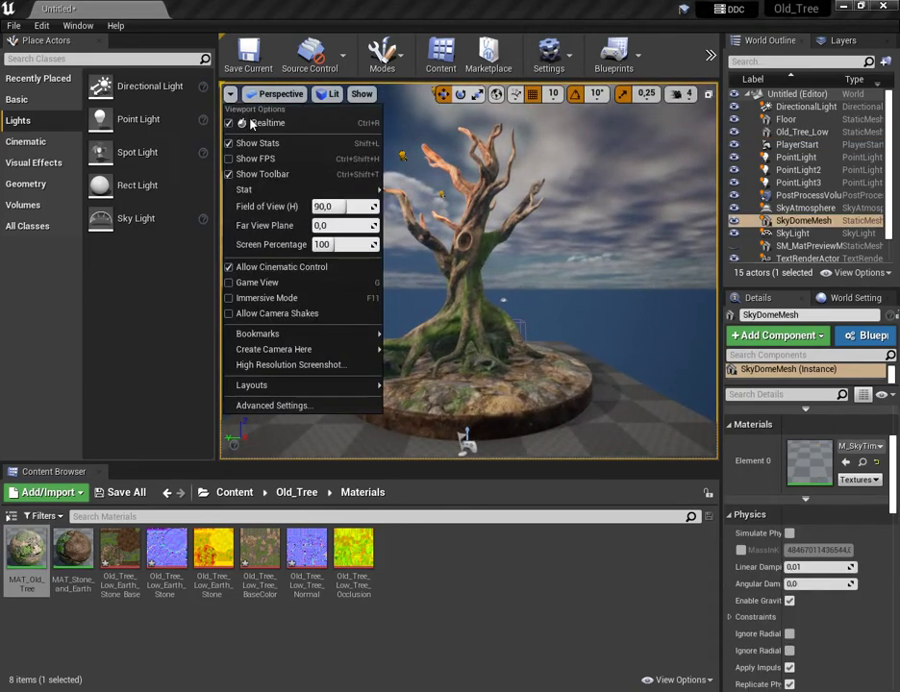
mouse_move(286, 356)
left_click(421, 350)
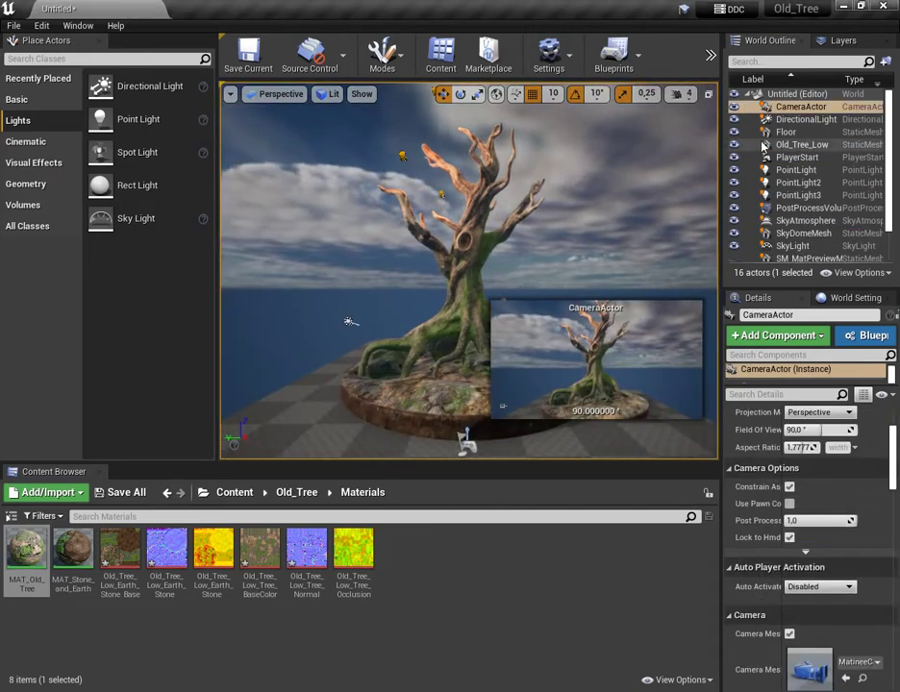
key("Delete")
left_click(230, 93)
mouse_move(294, 356)
left_click(421, 350)
key("Delete")
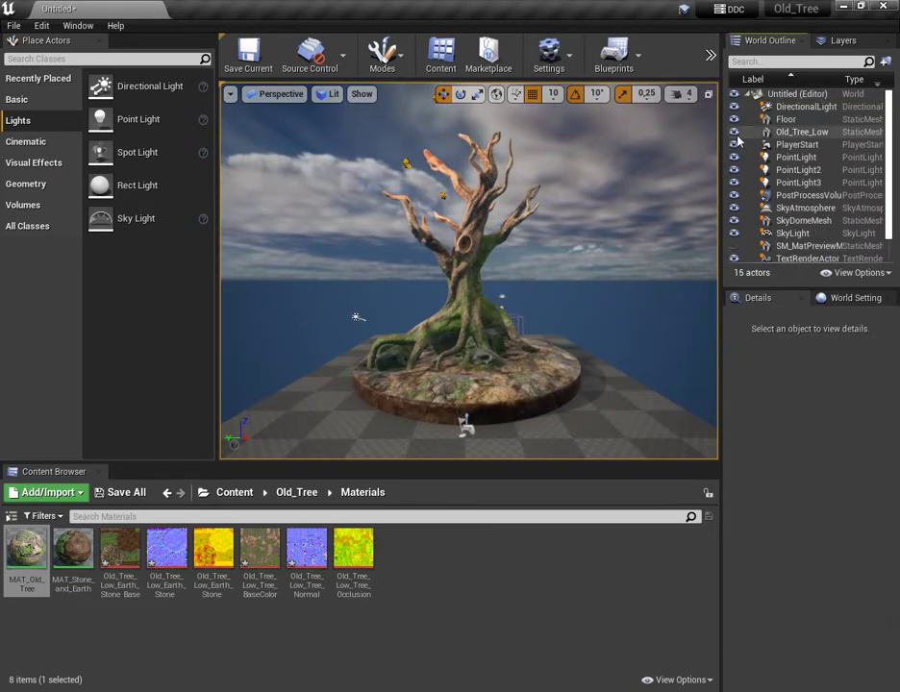
left_click(230, 93)
left_click(283, 297)
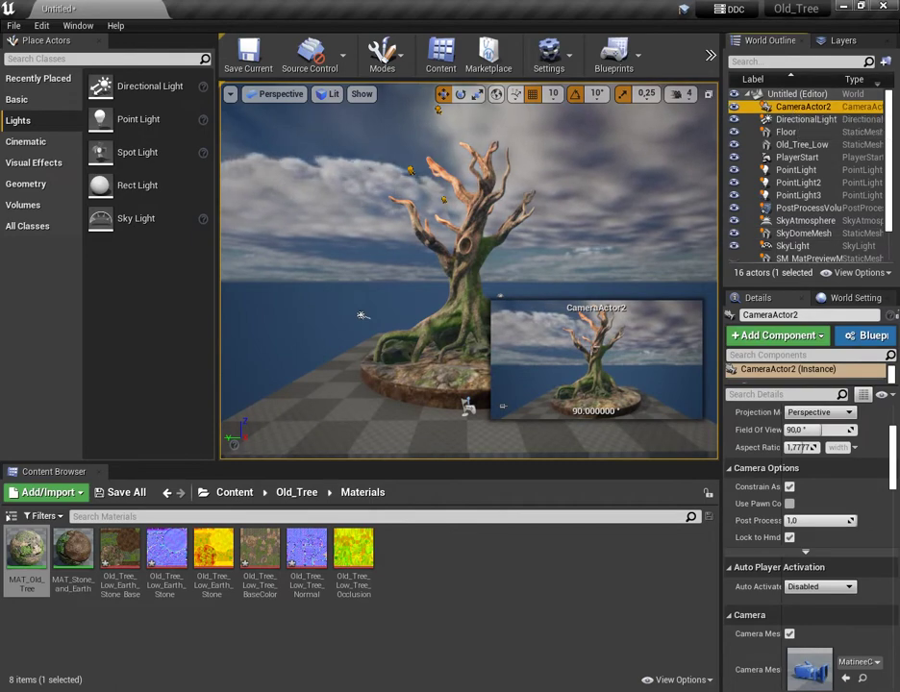
key("Delete")
Capture a high resolution screenshot of the viewport at size multiplier 1.0.
left_click(230, 93)
mouse_move(296, 337)
left_click(295, 366)
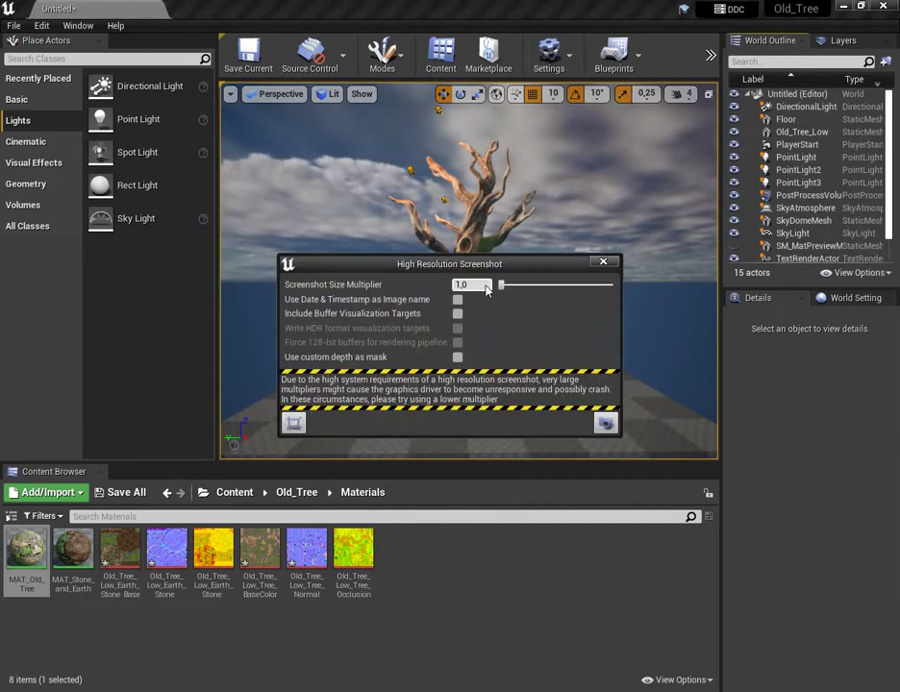
left_click(605, 423)
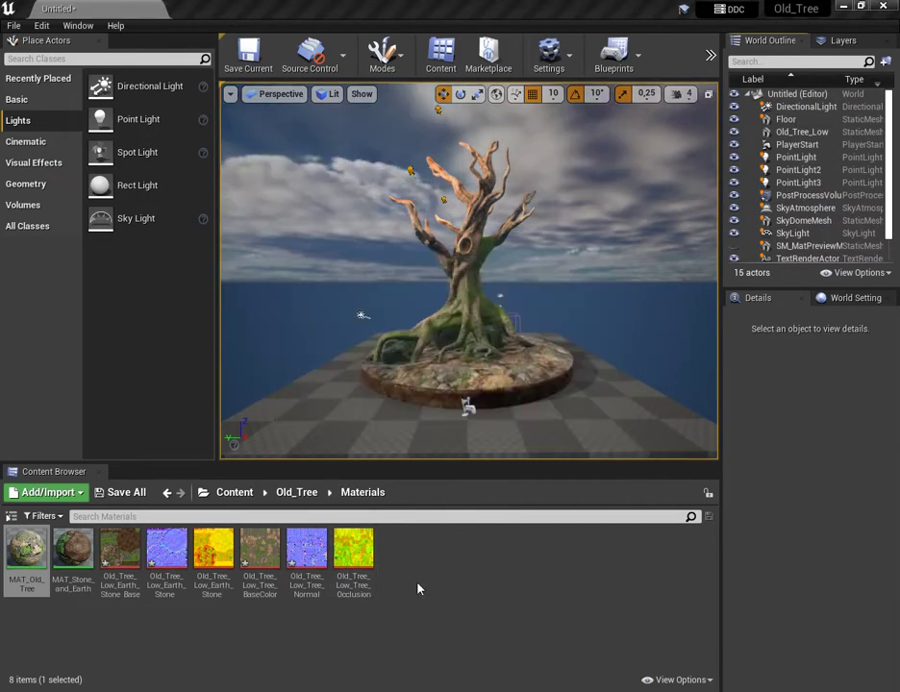
Look for the saved screenshot in the Documents, screenshots and Pictures folders in File Explorer.
key("super+e")
left_click(276, 382)
left_click(285, 271)
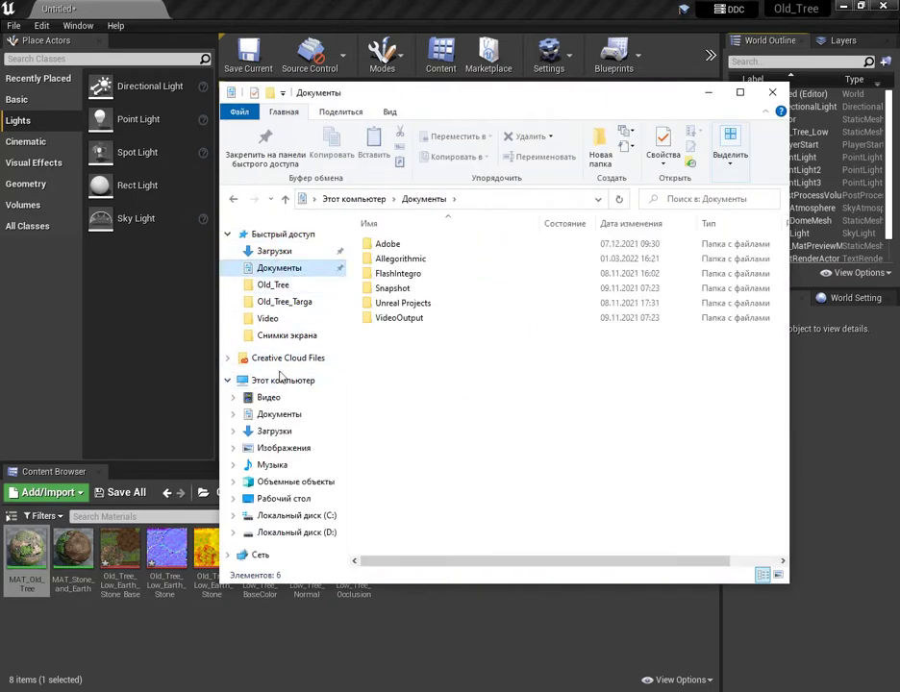
left_click(286, 335)
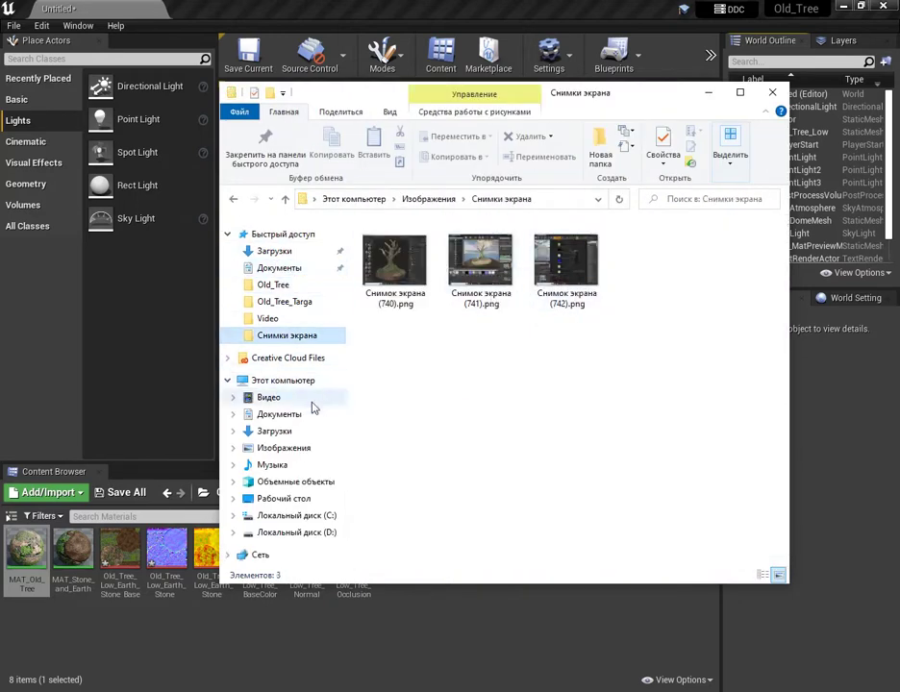
left_click(300, 448)
key("alt+Left")
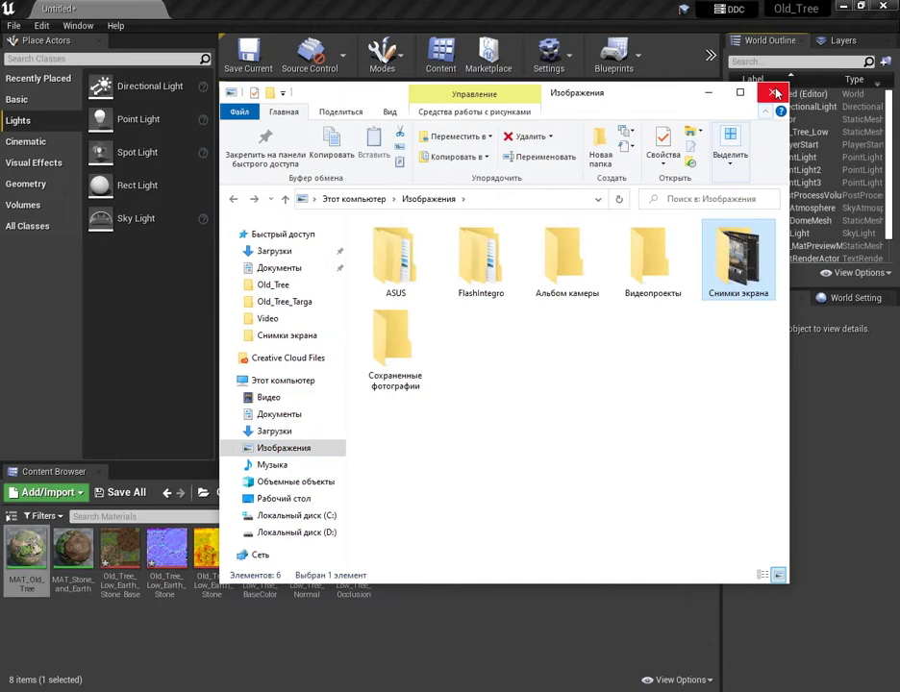
left_click(775, 93)
Capture another high resolution screenshot of the tree, open its output folder and check HighresScreenshot00001.png.
left_click(230, 94)
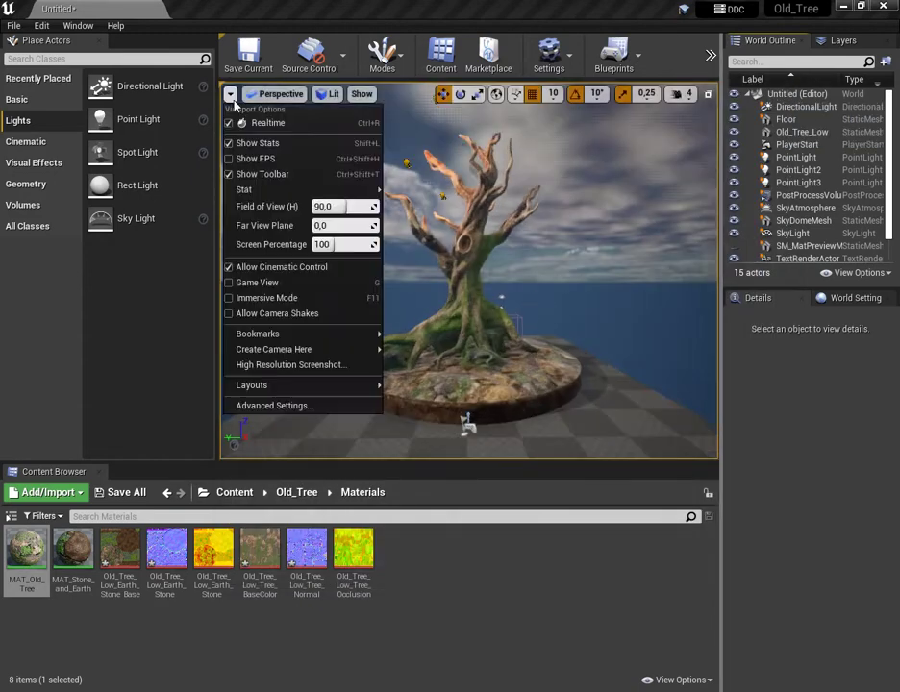
left_click(279, 366)
left_click(663, 671)
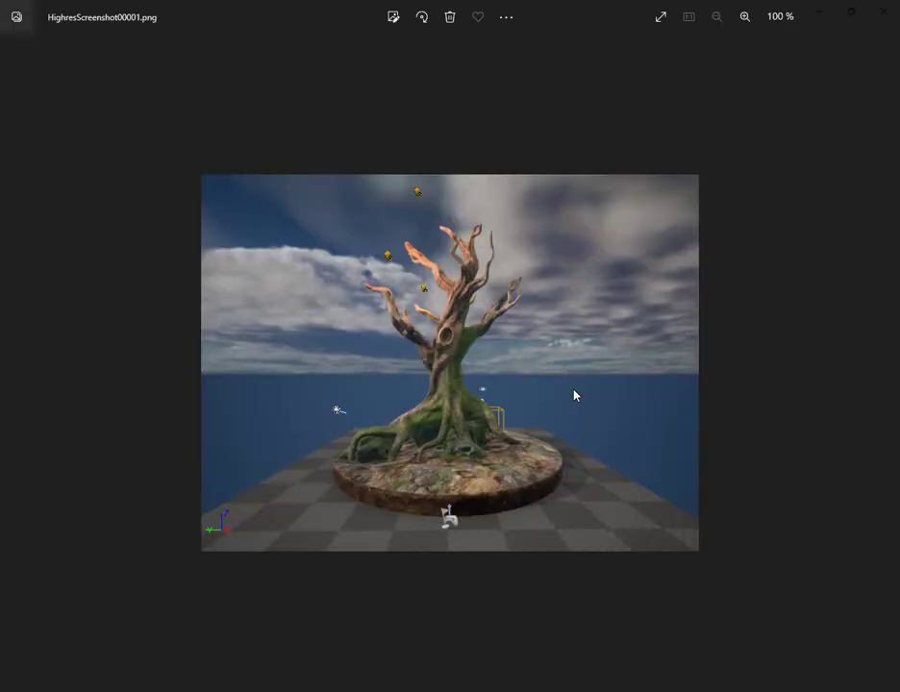
scroll(574, 397, "up", 3)
scroll(550, 400, "down", 3)
left_click(883, 12)
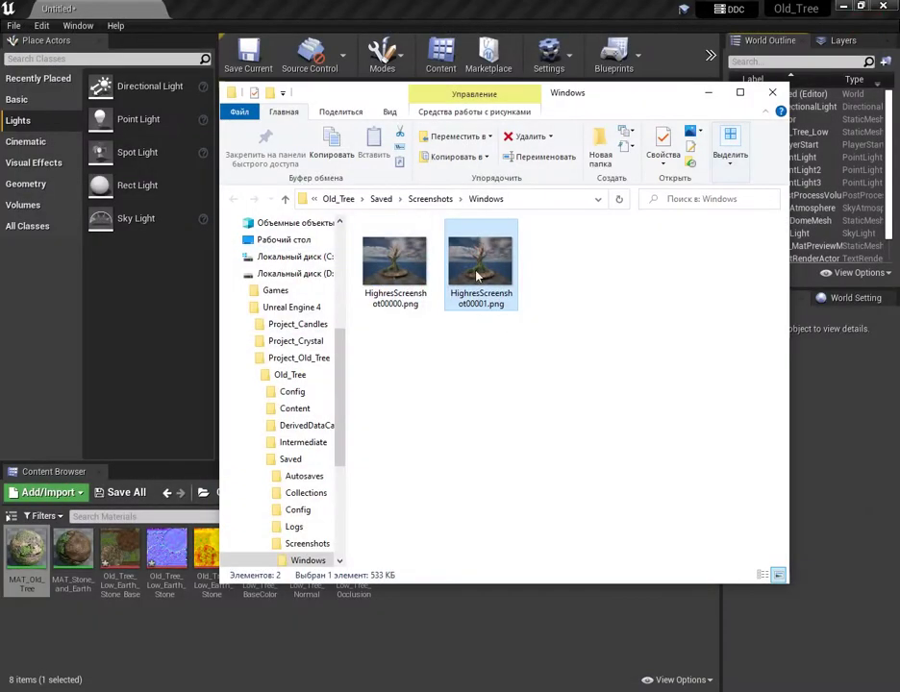
Open HighresScreenshot00000.png and examine the tree close up and as a whole before closing the image and the screenshot dialog.
double_click(402, 268)
scroll(480, 351, "up", 3)
left_click_drag(490, 366, 564, 219)
left_click_drag(340, 276, 365, 209)
left_click_drag(733, 171, 672, 355)
left_click_drag(663, 219, 670, 337)
mouse_move(700, 236)
left_mouse_down()
mouse_move(691, 332)
mouse_move(694, 278)
left_mouse_up()
left_click_drag(689, 453, 688, 389)
scroll(689, 387, "down", 4)
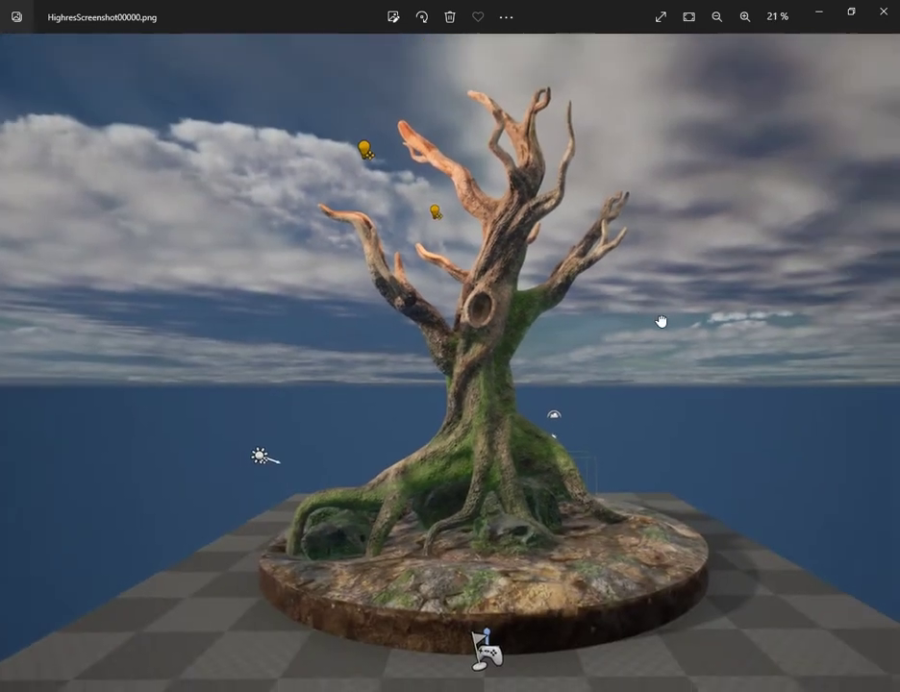
key("alt+F4")
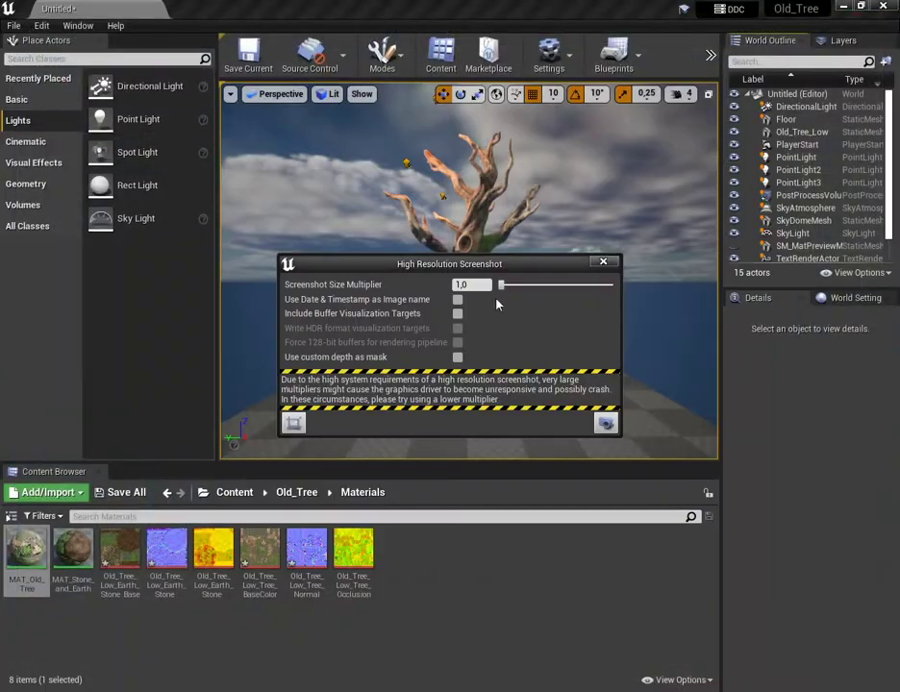
left_click(603, 261)
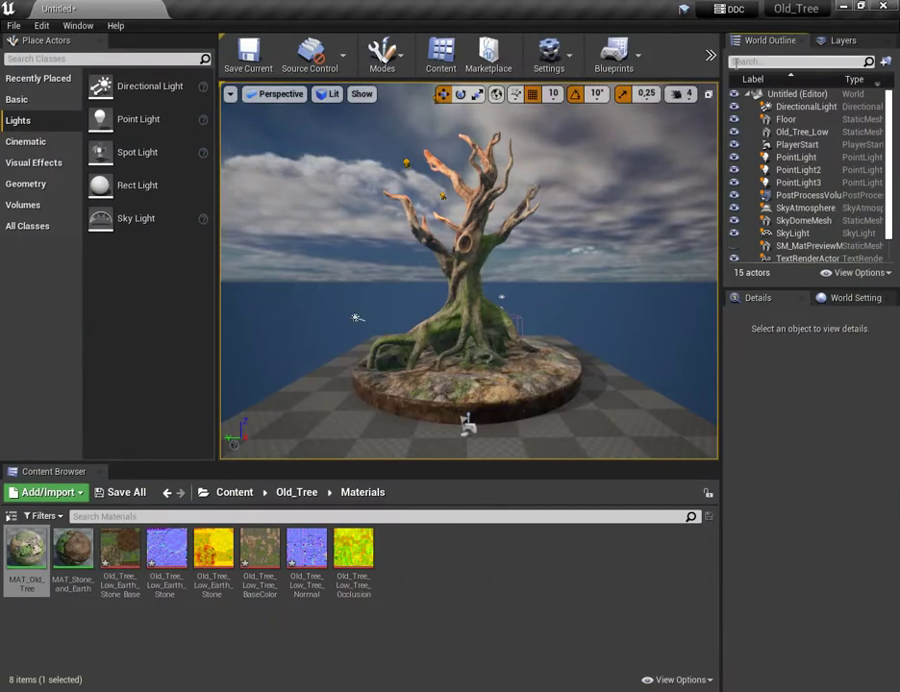
Set the SkyLight's Intensity Scale to 2.0.
scroll(675, 149, "up", 2)
left_click(792, 232)
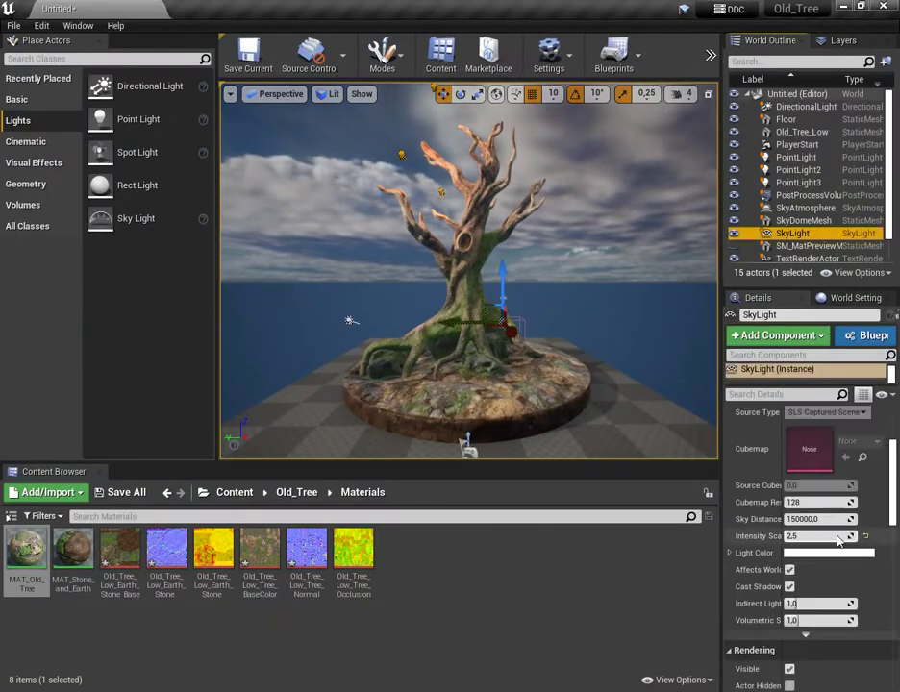
left_click(812, 559)
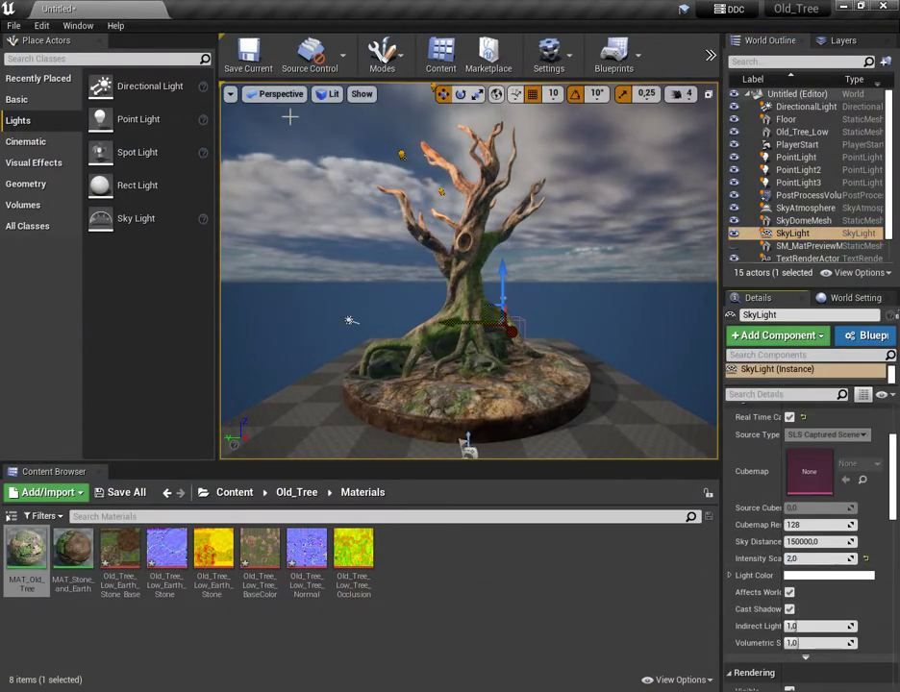
Play the level and run the mannequin around the tree's base, stop the session and refocus on the tree.
left_click(739, 139)
left_click(584, 267)
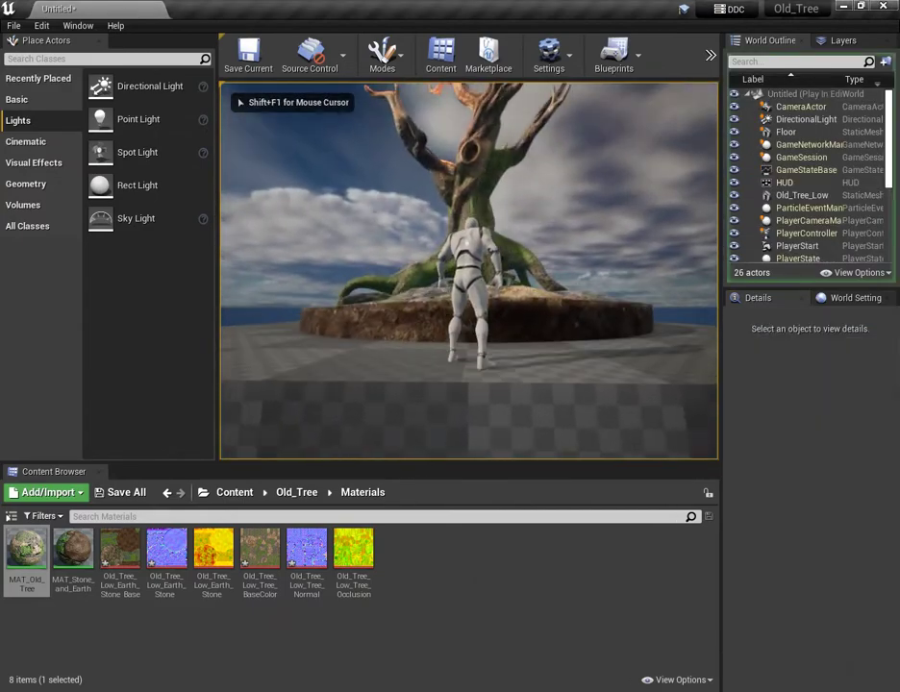
key("w")
key("d")
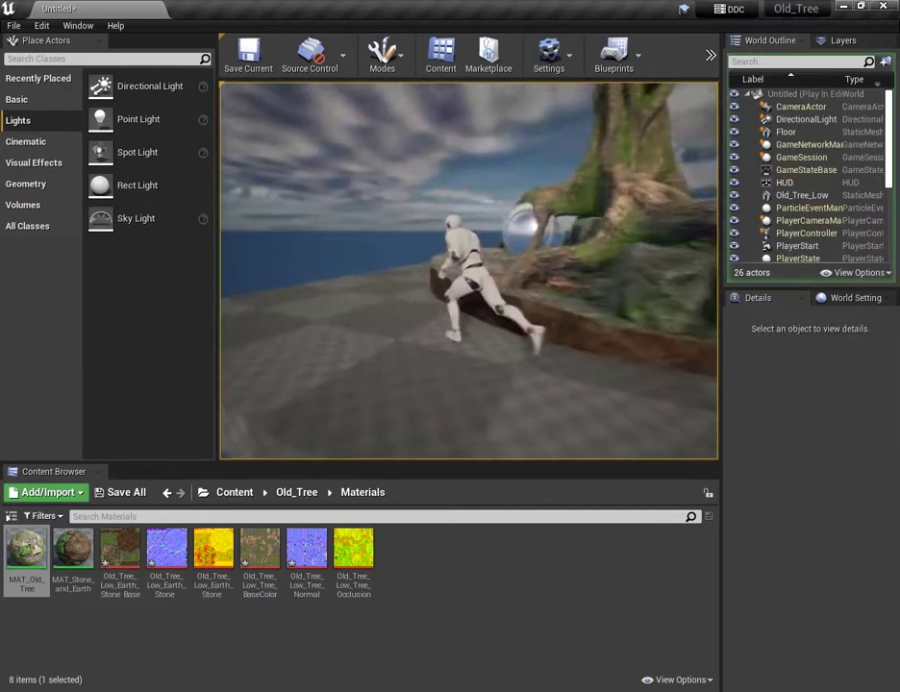
key("Escape")
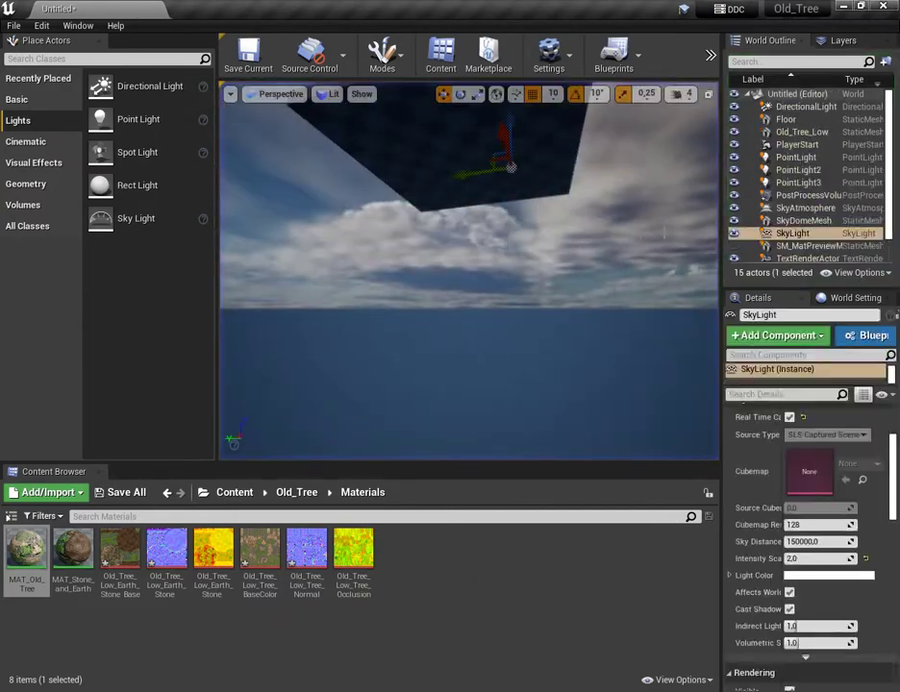
double_click(806, 132)
left_click(603, 258)
scroll(543, 384, "up", 5)
scroll(543, 398, "down", 4)
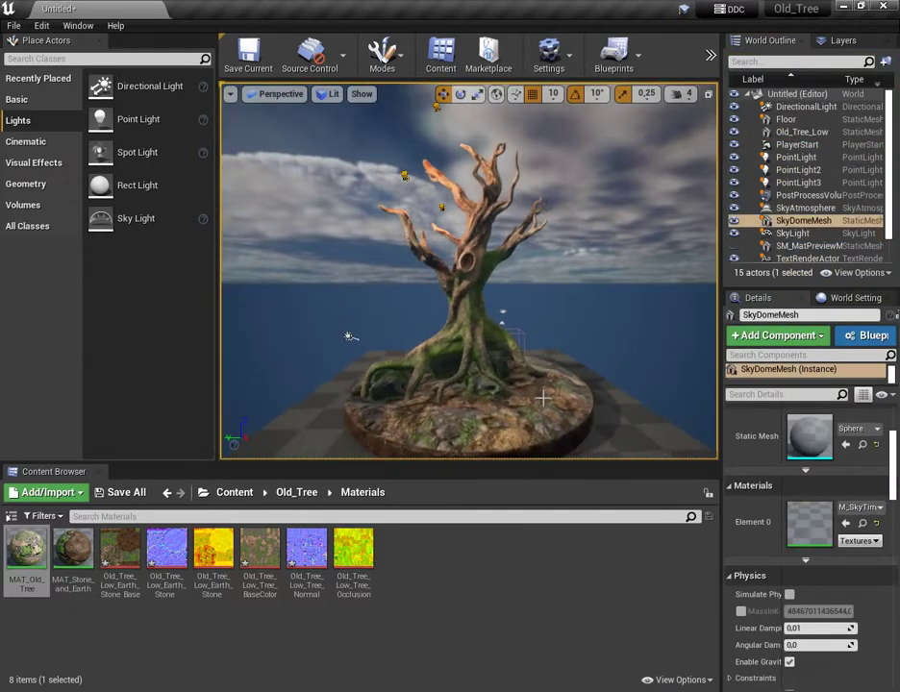
Try the four-pane viewport layout and return to the single perspective view.
left_click(709, 95)
left_click(459, 286)
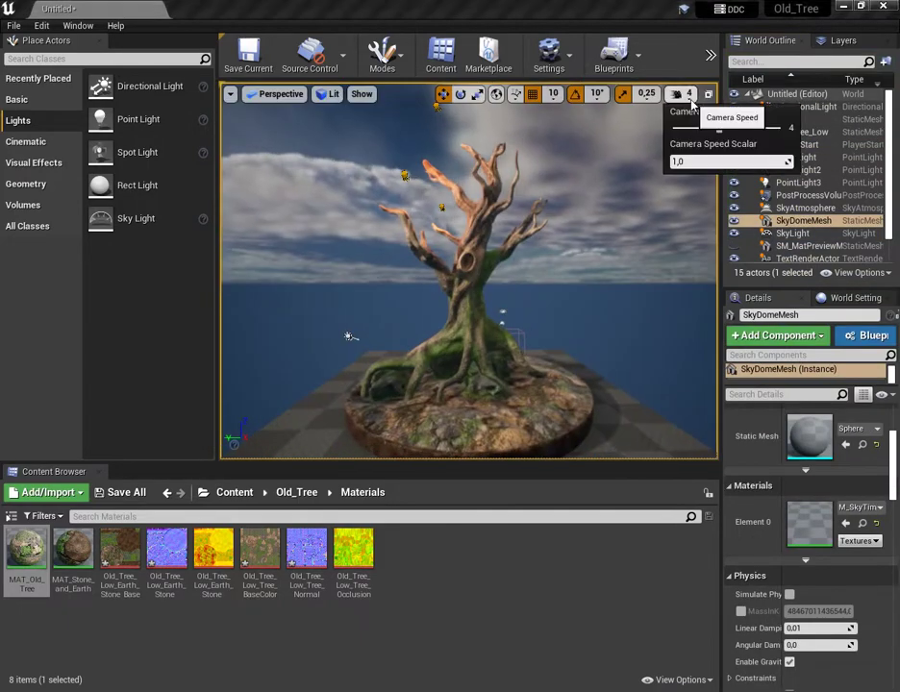
left_click(710, 95)
left_click(459, 285)
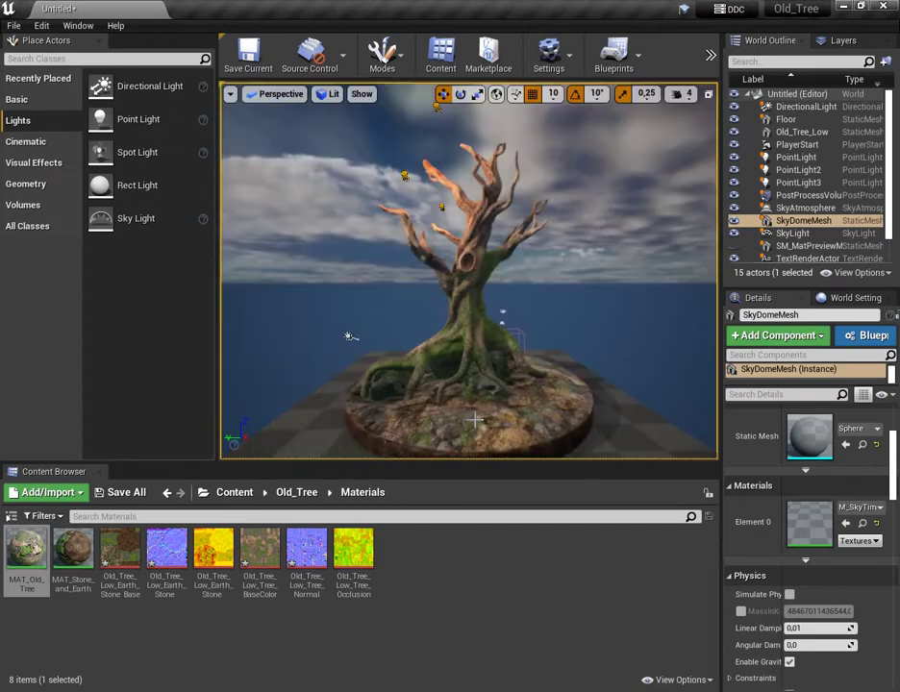
Turn off Show Stats in the viewport, preview Game View and check the roots and the whole tree.
left_click(231, 94)
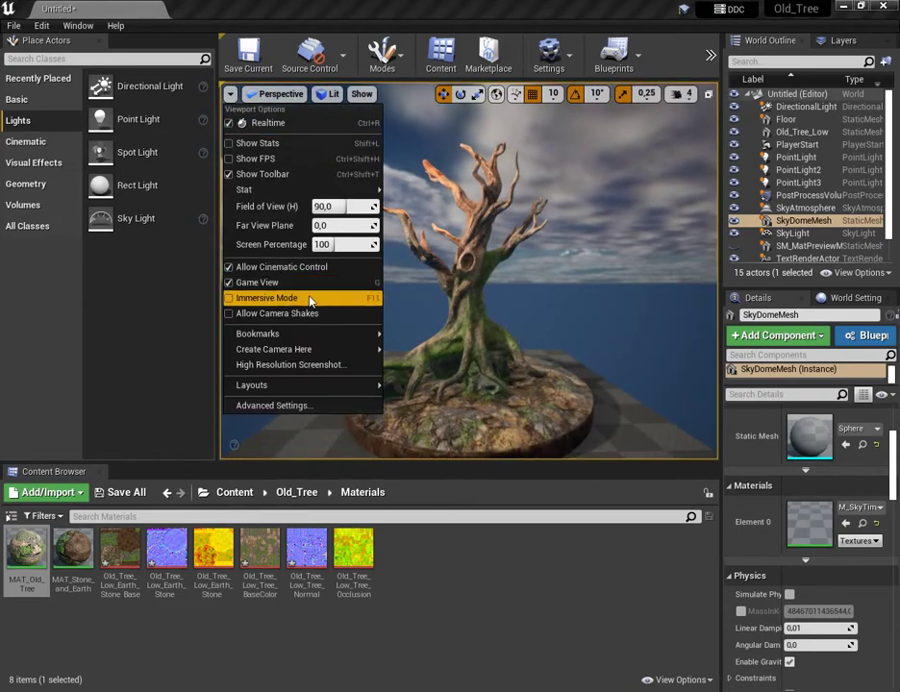
mouse_move(298, 386)
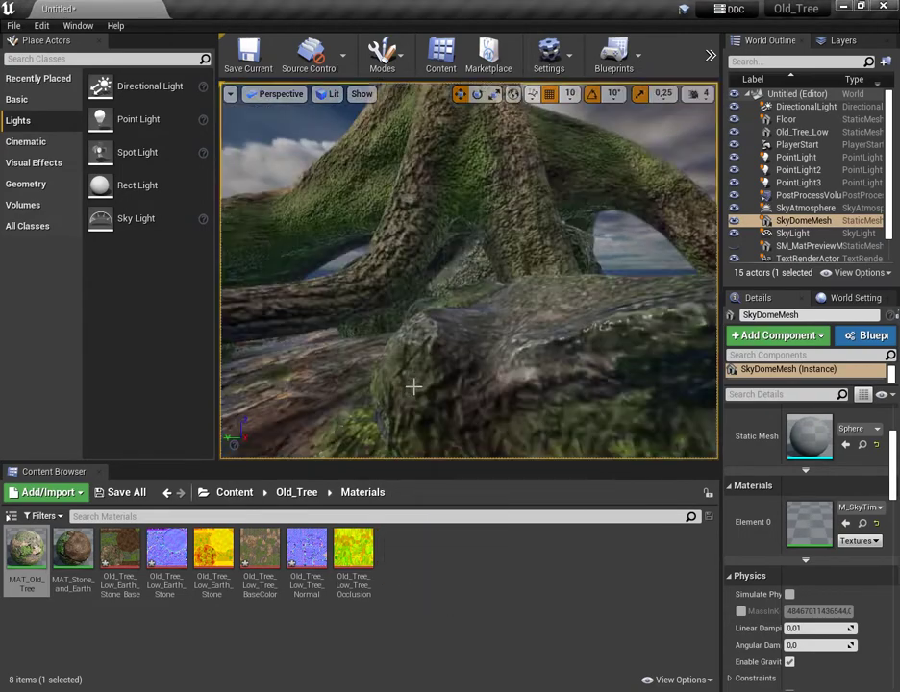
scroll(411, 388, "down", 6)
mouse_move(412, 387)
right_mouse_down()
mouse_move(411, 427)
mouse_move(412, 388)
right_mouse_up()
left_click(231, 95)
mouse_move(365, 393)
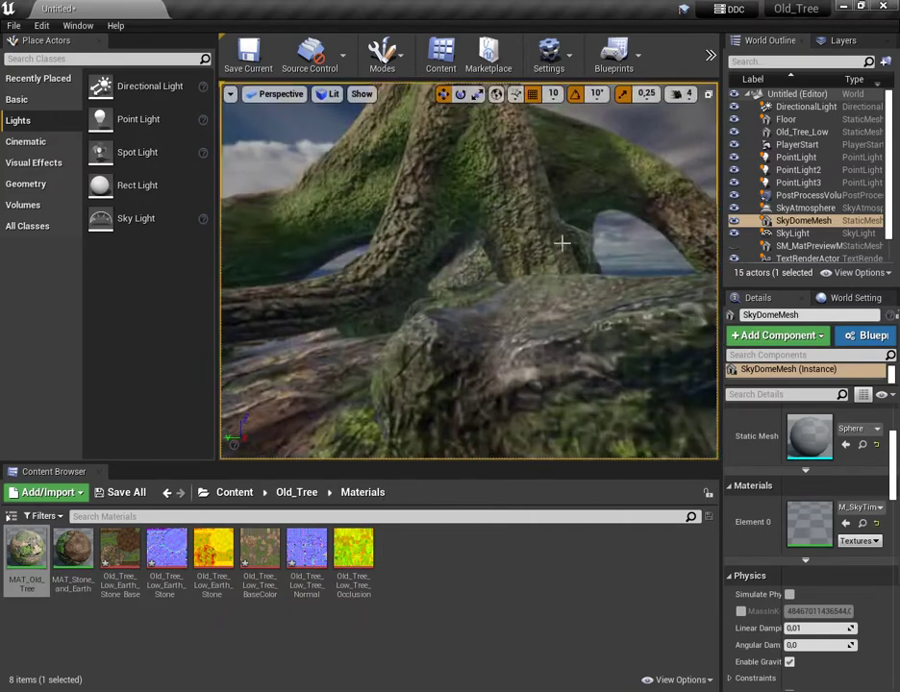
scroll(561, 243, "down", 6)
right_click_drag(560, 244, 518, 240)
scroll(539, 209, "down", 3)
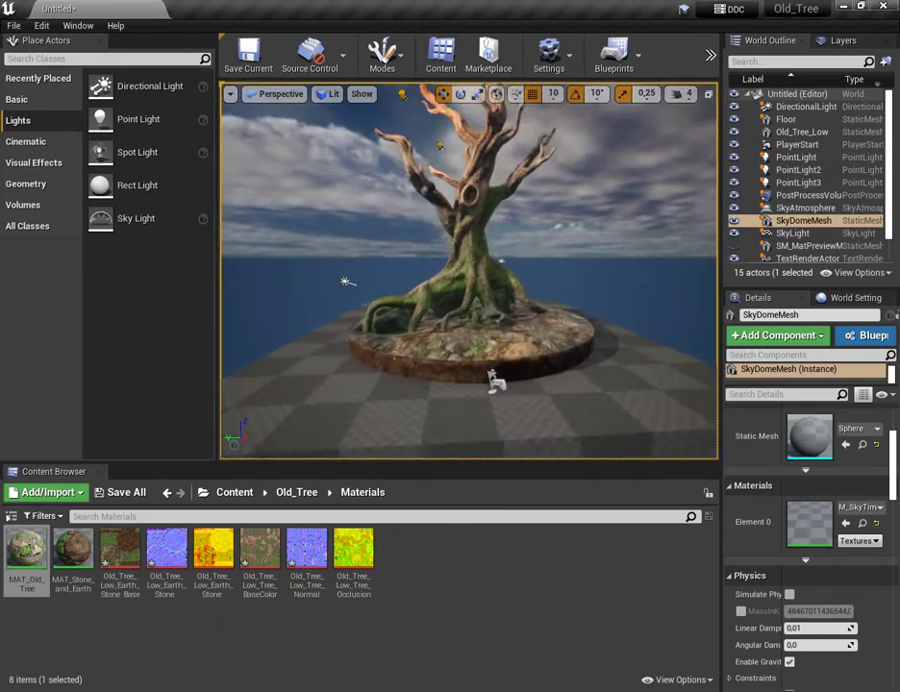
middle_click_drag(539, 209, 537, 263)
Play the level again, viewing the relit tree while running the mannequin around it, and stop the session.
left_click(741, 141)
left_click(546, 286)
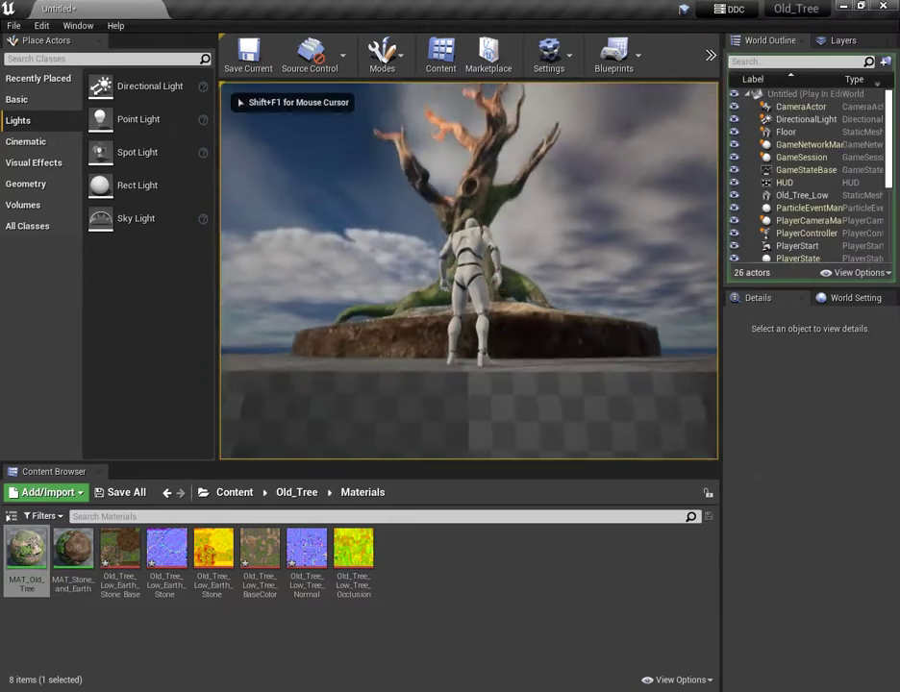
key("w")
key("s")
key("d")
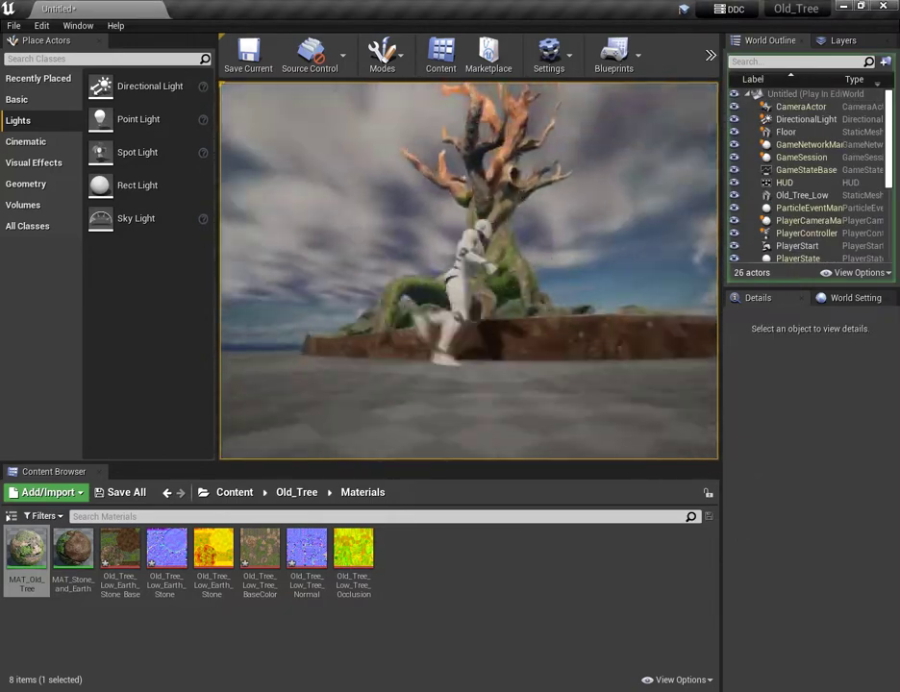
key("s")
key("Escape")
Frame the whole tree from the front and capture a new high resolution screenshot of it.
mouse_move(542, 318)
right_mouse_down()
mouse_move(541, 375)
mouse_move(546, 319)
right_mouse_up()
key("s")
key("w")
right_click_drag(545, 368, 539, 337)
key("s")
left_click(229, 94)
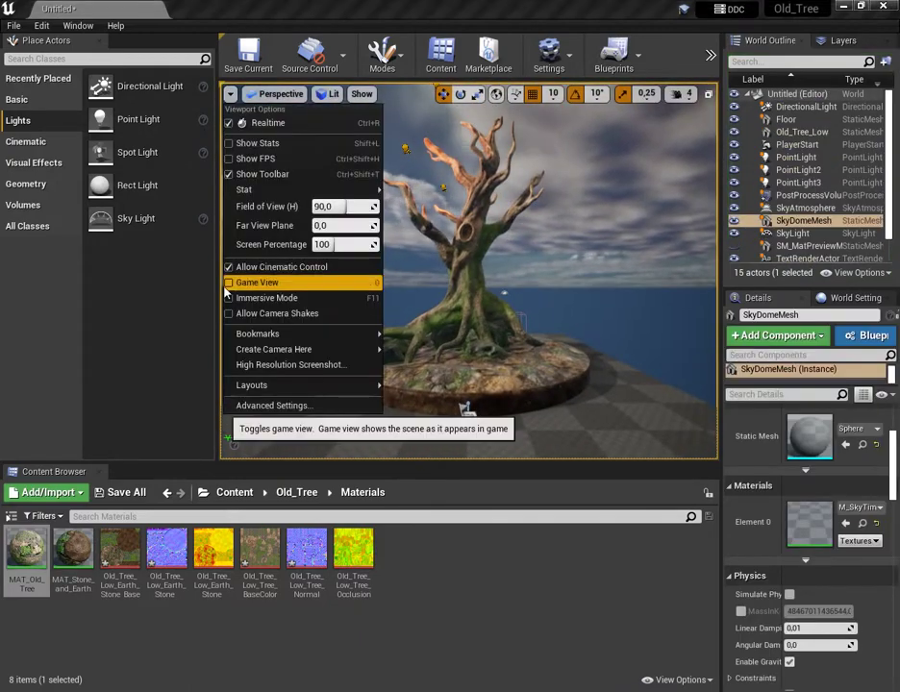
left_click(320, 366)
left_click(605, 423)
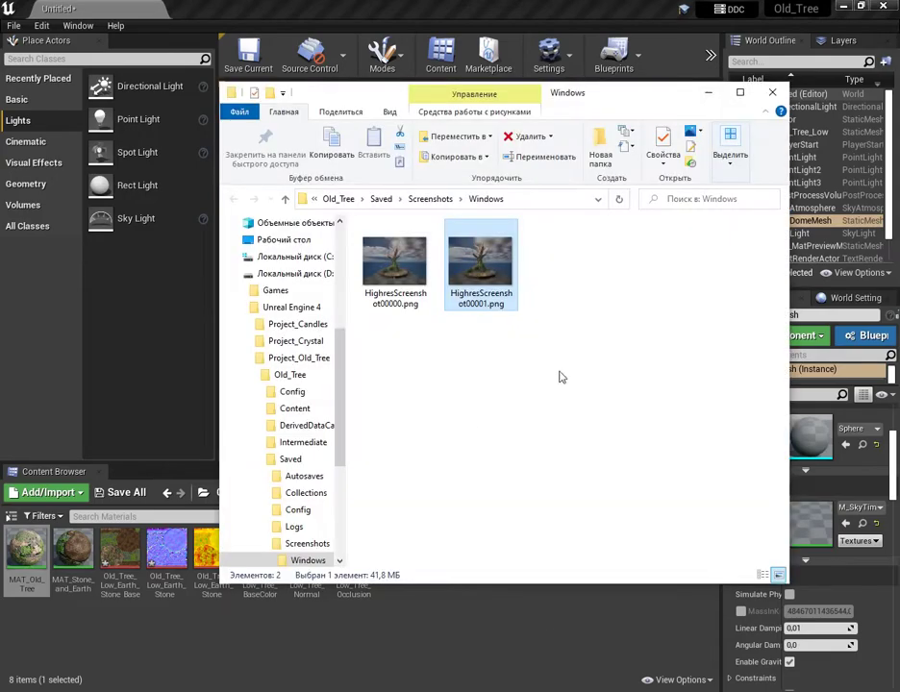
Open HighresScreenshot00001.png and examine the roots, mossy trunk, hollow and orange-lit branches up close.
key("Return")
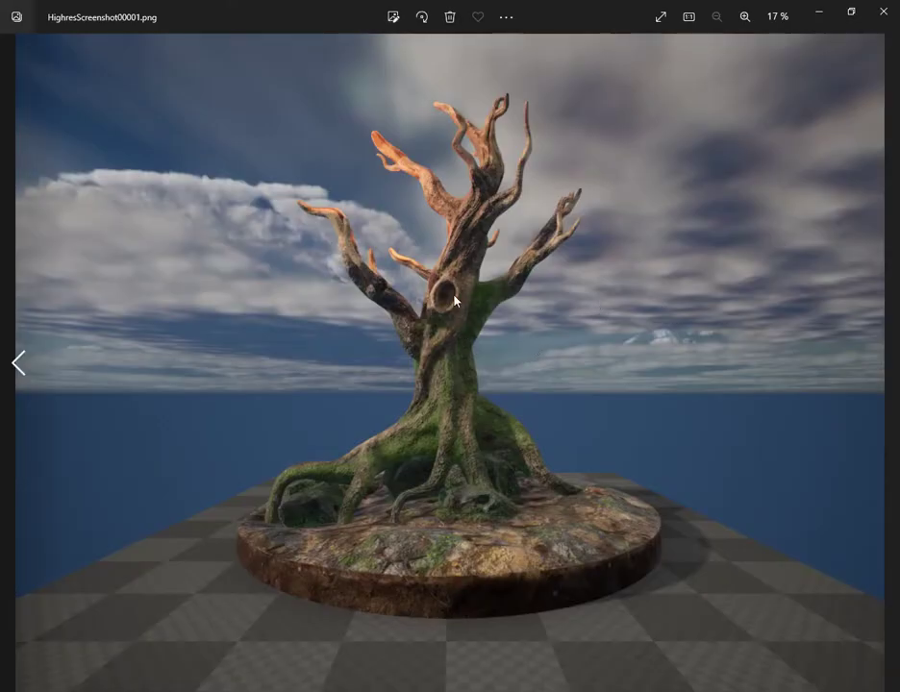
double_click(456, 301)
left_click_drag(533, 539, 441, 446)
scroll(456, 433, "up", 2)
left_click_drag(500, 340, 578, 419)
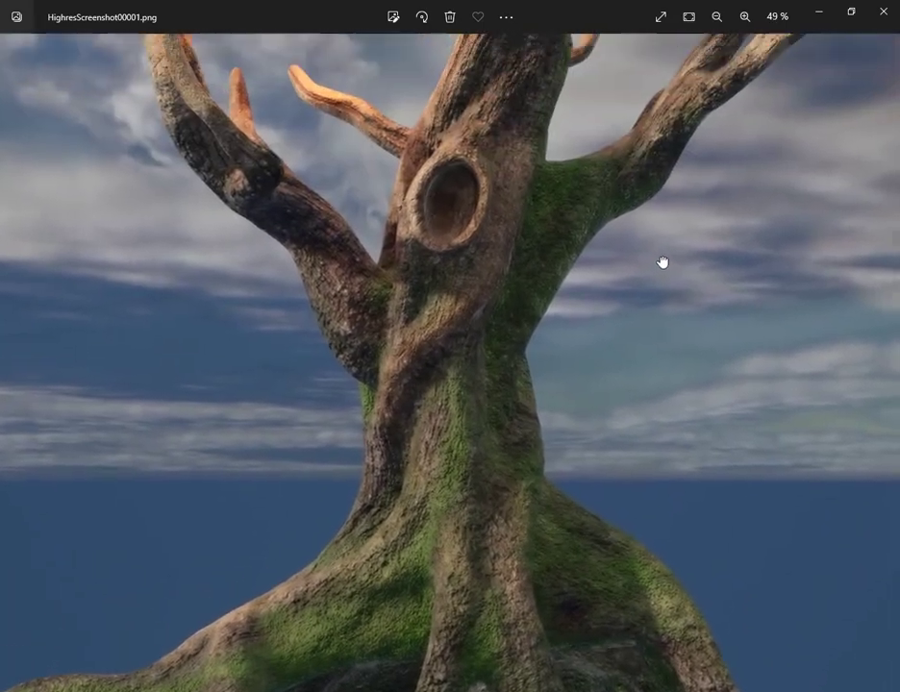
left_click_drag(663, 261, 644, 369)
left_click_drag(668, 294, 662, 390)
scroll(585, 388, "up", 2)
left_click_drag(528, 362, 550, 416)
left_click_drag(582, 304, 591, 502)
left_click_drag(585, 375, 595, 465)
left_click_drag(615, 322, 616, 422)
left_click_drag(481, 668, 651, 303)
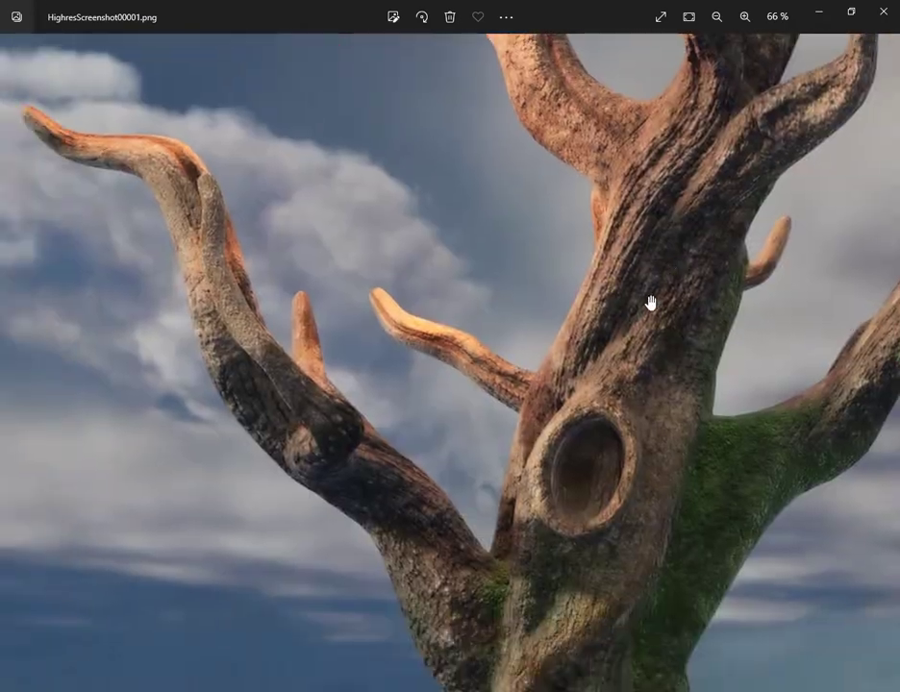
Examine the branches and the whole tree in HighresScreenshot00001.png, close the image and return to the Unreal Editor.
scroll(535, 338, "down", 6)
scroll(536, 363, "up", 7)
left_click_drag(518, 204, 474, 493)
scroll(381, 357, "down", 5)
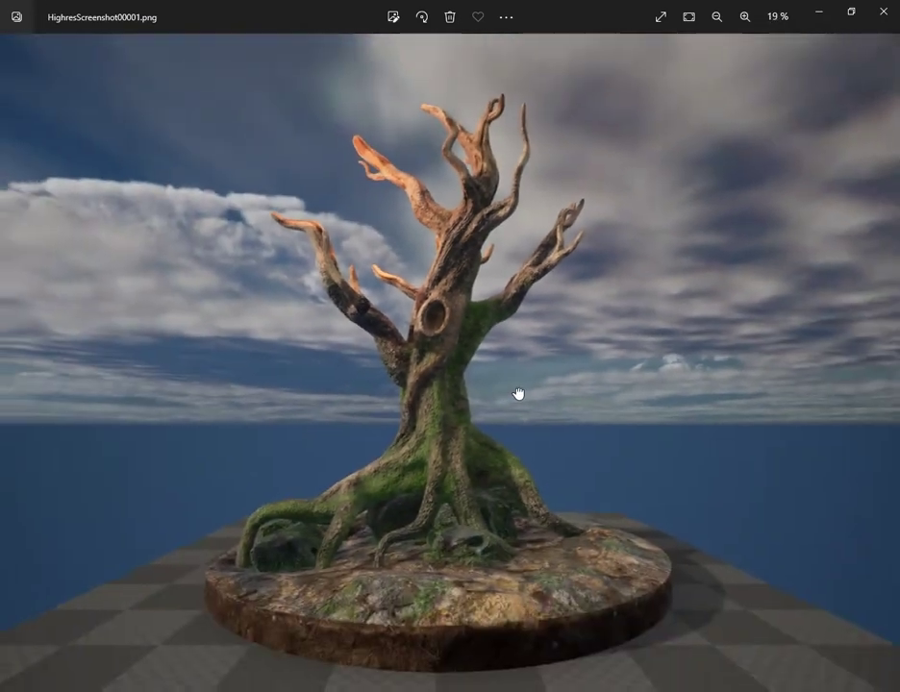
scroll(519, 394, "up", 2)
mouse_move(522, 427)
left_mouse_down()
mouse_move(524, 396)
mouse_move(534, 411)
left_mouse_up()
scroll(535, 412, "down", 1)
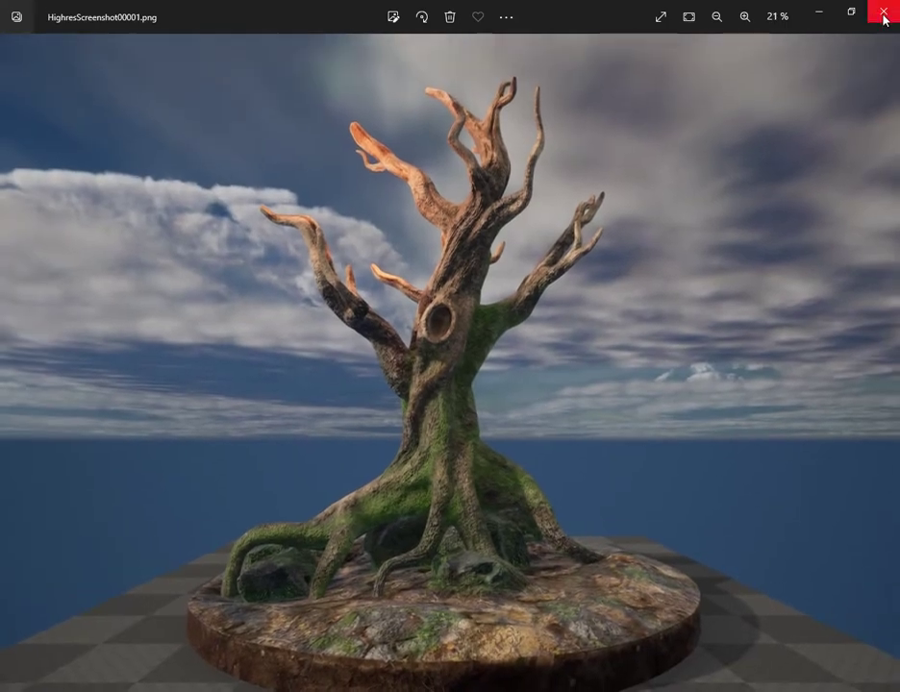
left_click(884, 18)
left_click(773, 93)
Inspect the lit tree in the level from its back and sides, including the view against the sun.
mouse_move(468, 336)
right_mouse_down()
mouse_move(481, 336)
mouse_move(461, 338)
right_mouse_up()
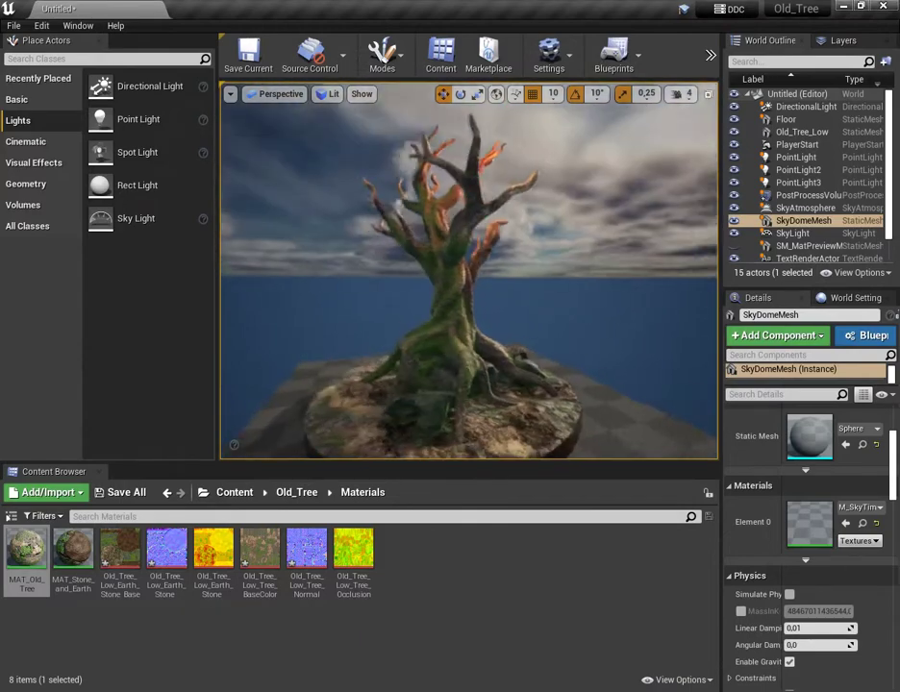
right_click_drag(469, 289, 462, 289)
right_click_drag(481, 353, 633, 341)
right_click_drag(468, 279, 606, 318)
mouse_move(473, 327)
right_mouse_down()
mouse_move(490, 306)
mouse_move(480, 336)
right_mouse_up()
right_click_drag(428, 355, 432, 322)
right_click_drag(369, 301, 428, 274)
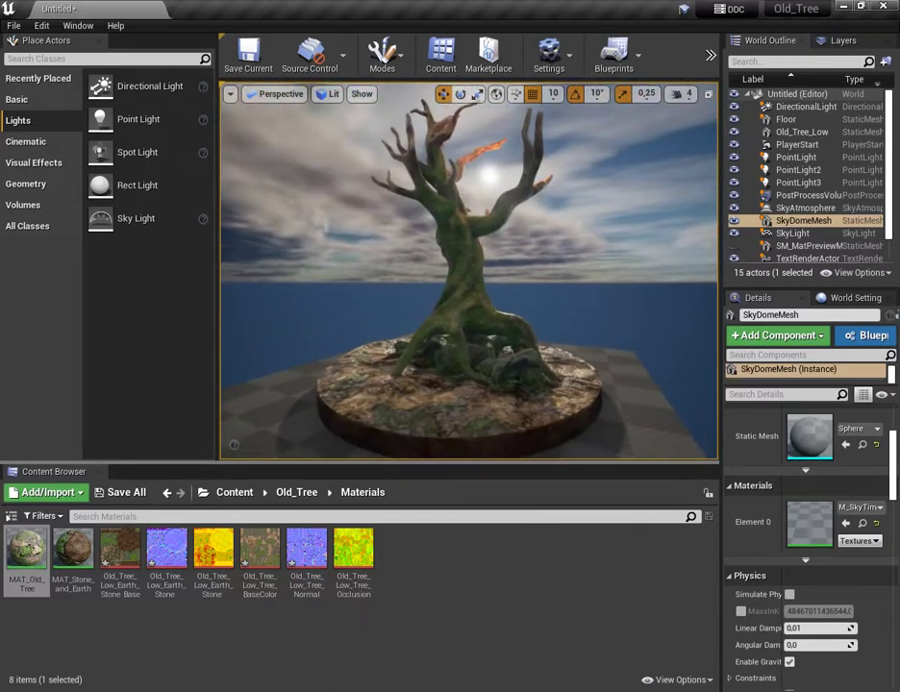
Inspect the hollow, mossy roots and round base from the front, both up close and with the whole tree in frame.
key("ctrl+l")
left_click_drag(443, 344, 683, 380, "alt")
scroll(491, 387, "up", 4)
left_click_drag(278, 414, 377, 364, "alt")
left_click_drag(285, 398, 481, 394, "alt")
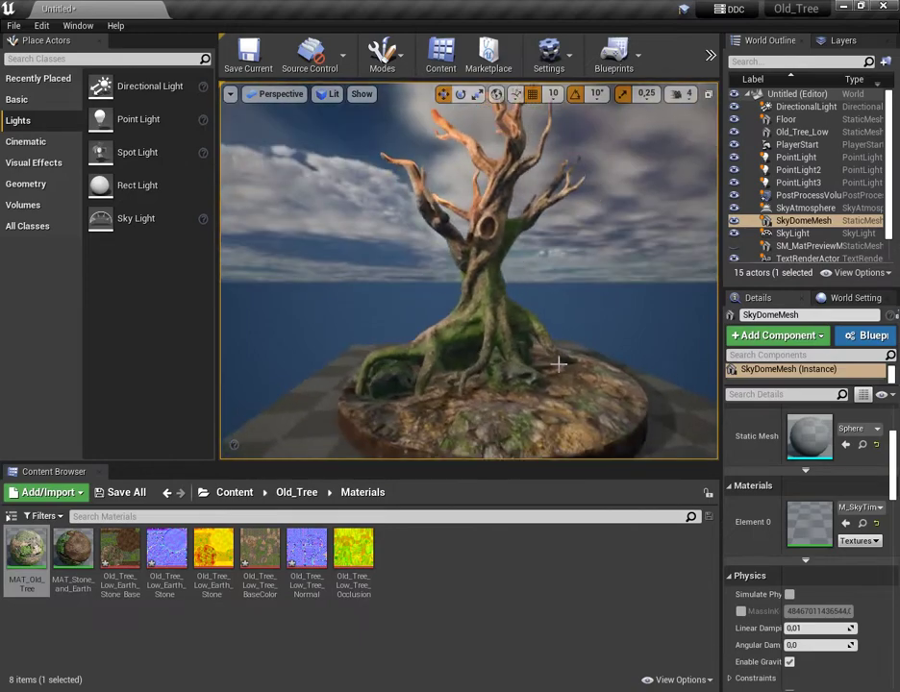
left_click_drag(559, 381, 461, 385, "alt")
left_click(461, 384)
left_click_drag(385, 394, 500, 395, "alt")
left_click(577, 332)
left_click_drag(576, 332, 410, 424, "alt")
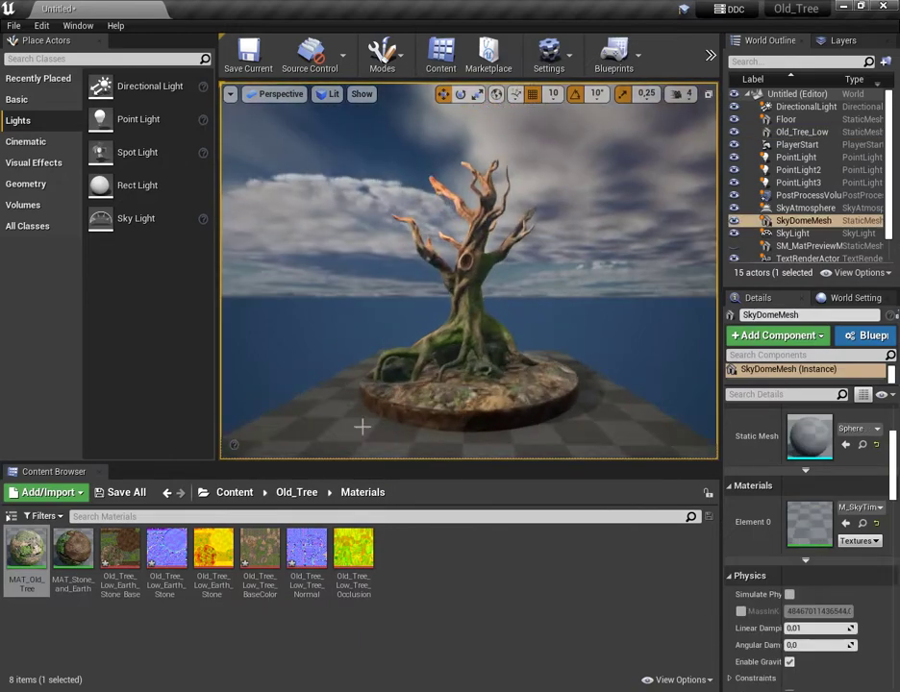
middle_click_drag(469, 289, 469, 308)
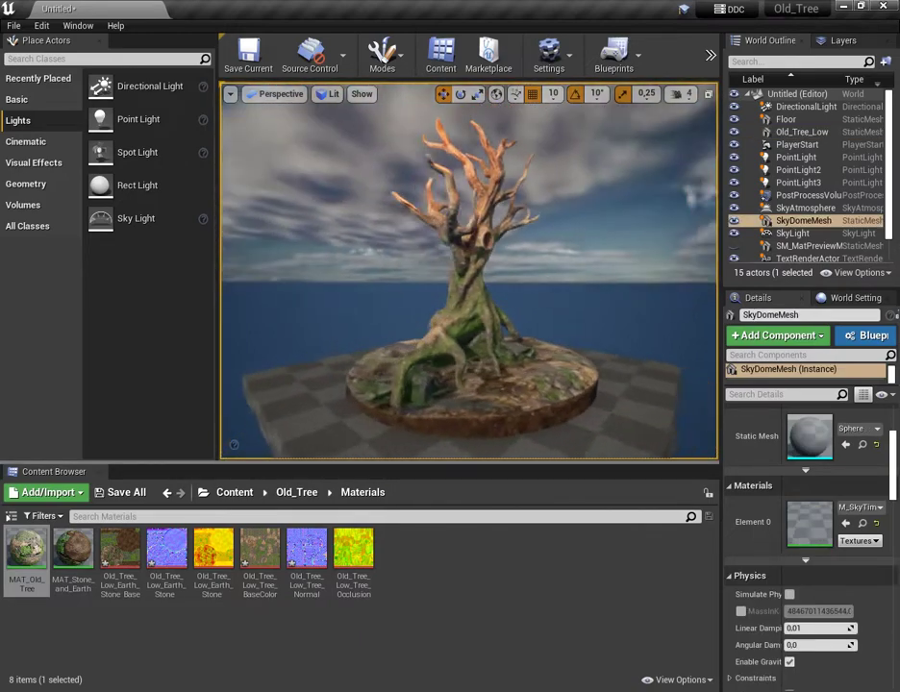